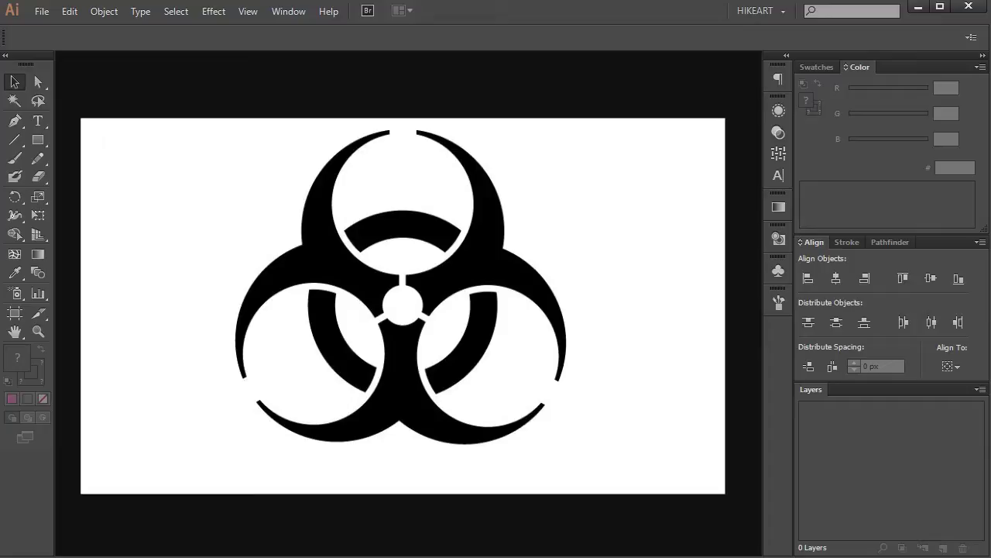
- Create a new document with the Web profile at 960 x 560 px
click(41, 11)
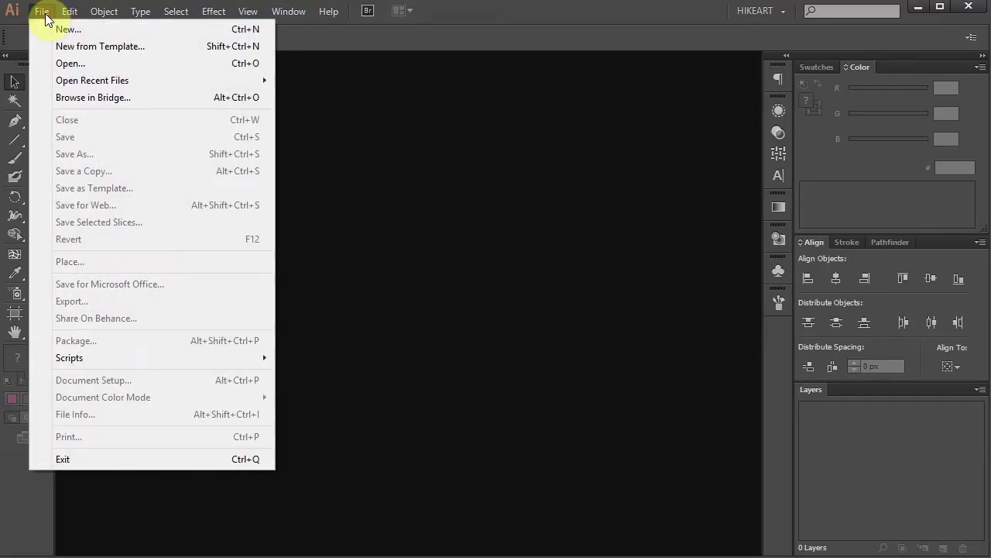
click(64, 29)
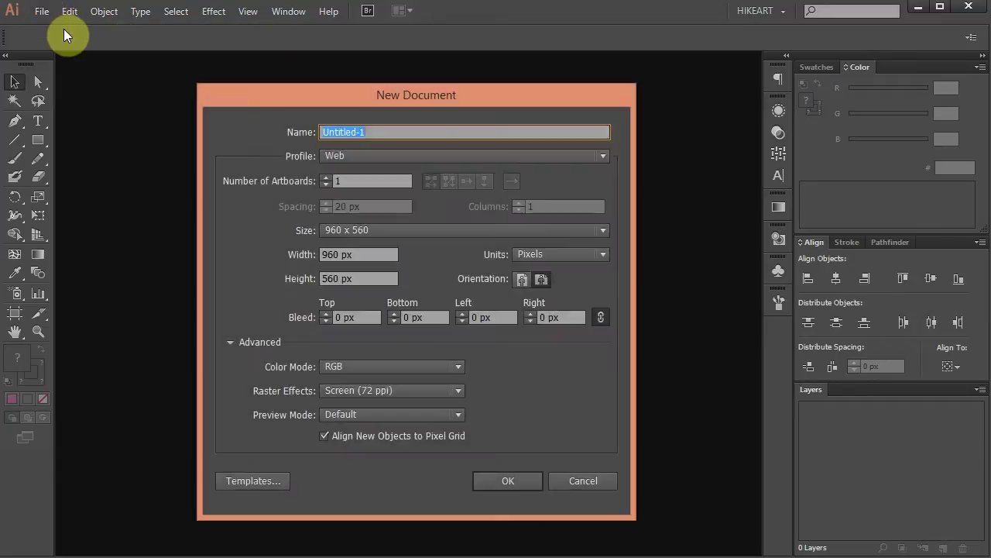
click(380, 157)
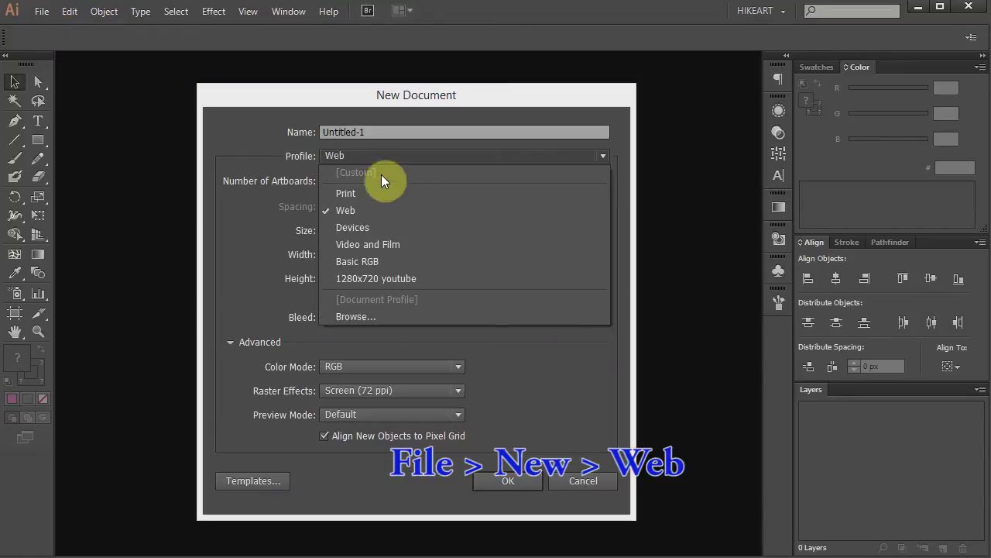
click(364, 211)
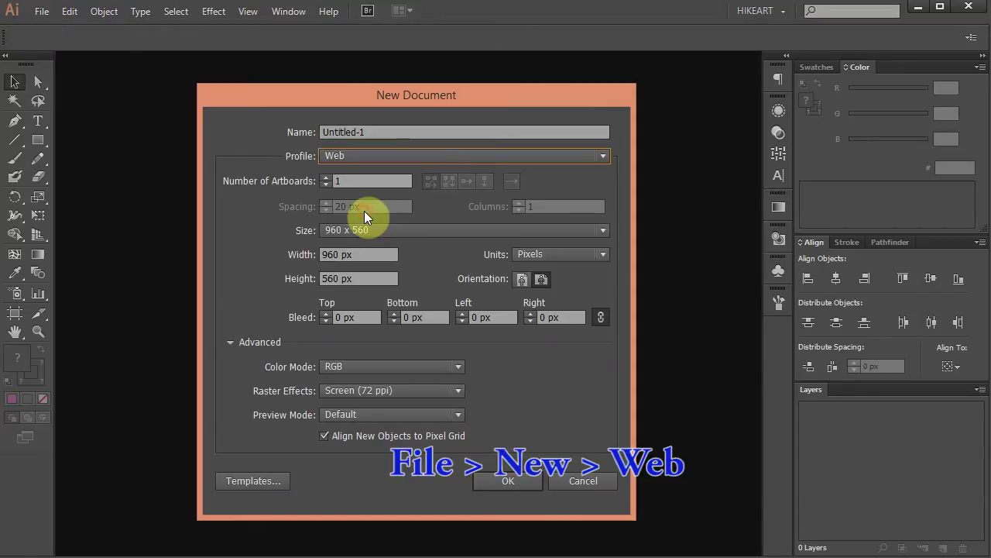
click(531, 481)
- Show the rulers around the blank document
key(ctrl+r)
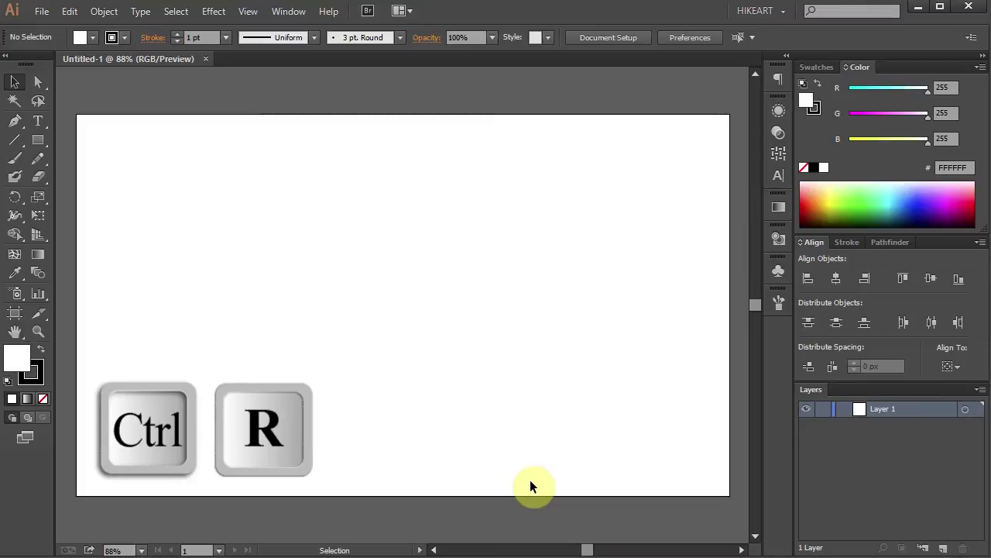
key(ctrl+r)
key(ctrl+r)
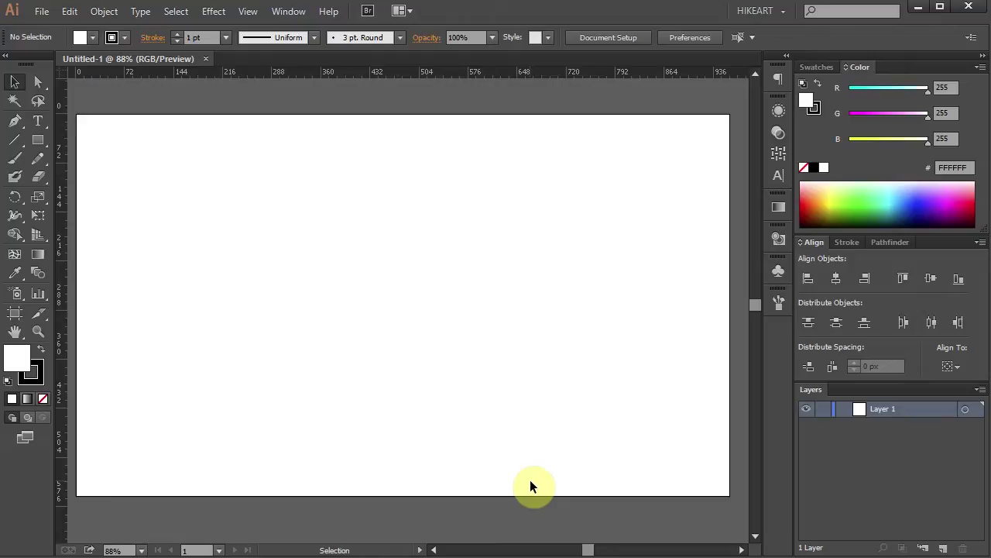
- Show the artboard's center mark and place a horizontal and a vertical guide crossing on it
click(16, 318)
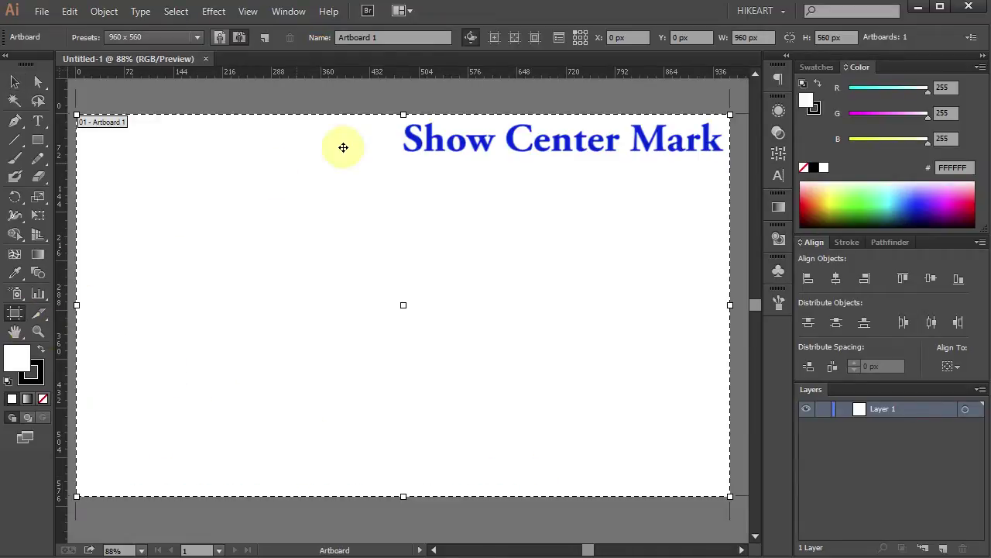
click(490, 39)
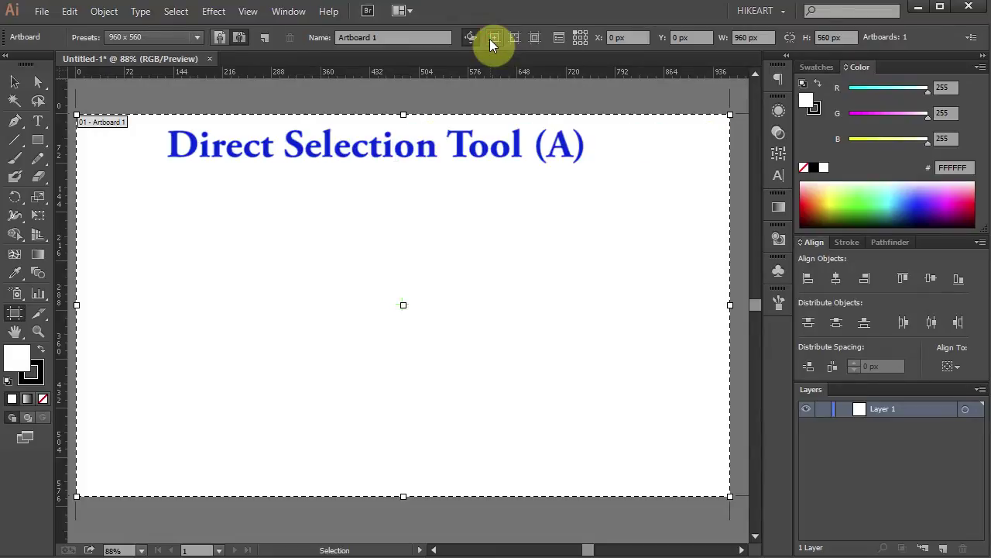
click(37, 82)
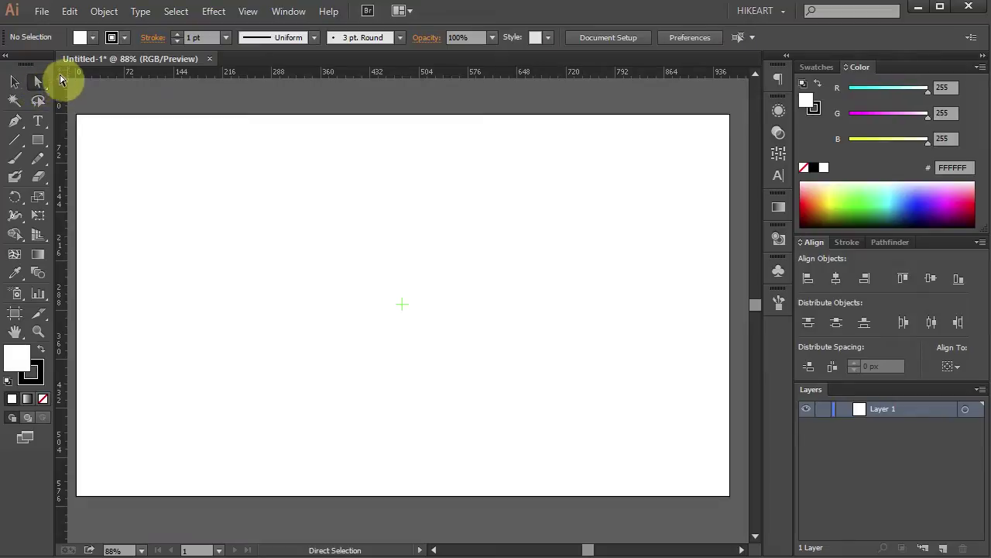
drag(65, 73, 403, 306)
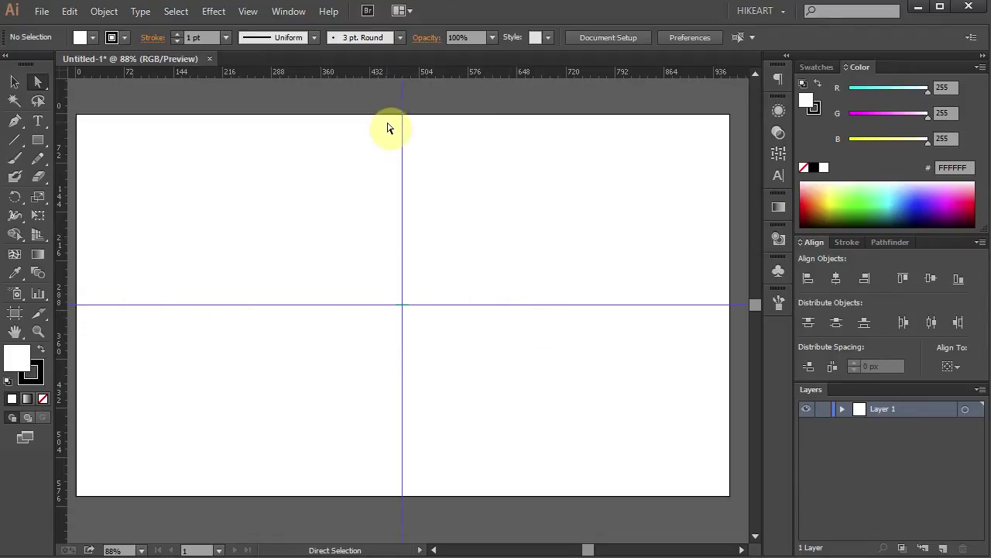
- Set the fill to none and the stroke colour to red CD2000
click(42, 398)
click(43, 379)
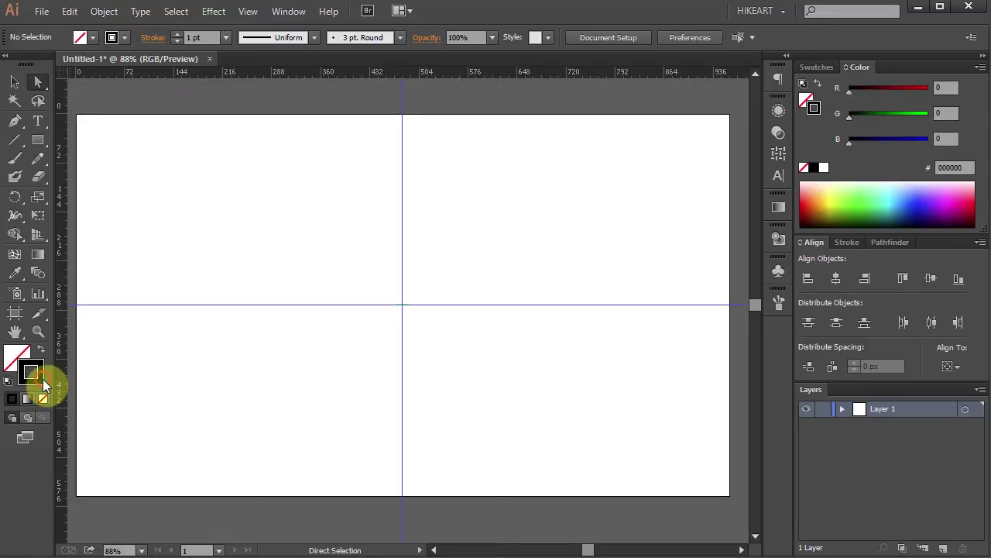
click(808, 201)
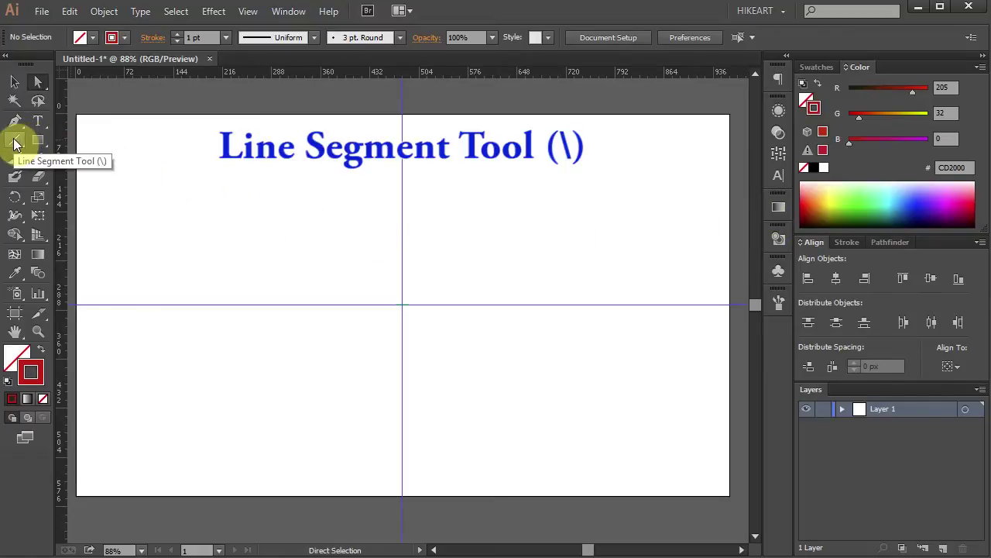
- Draw a horizontal and a vertical line along the guides with the Line Segment tool, each spanning nearly the whole artboard
drag(19, 140, 56, 140)
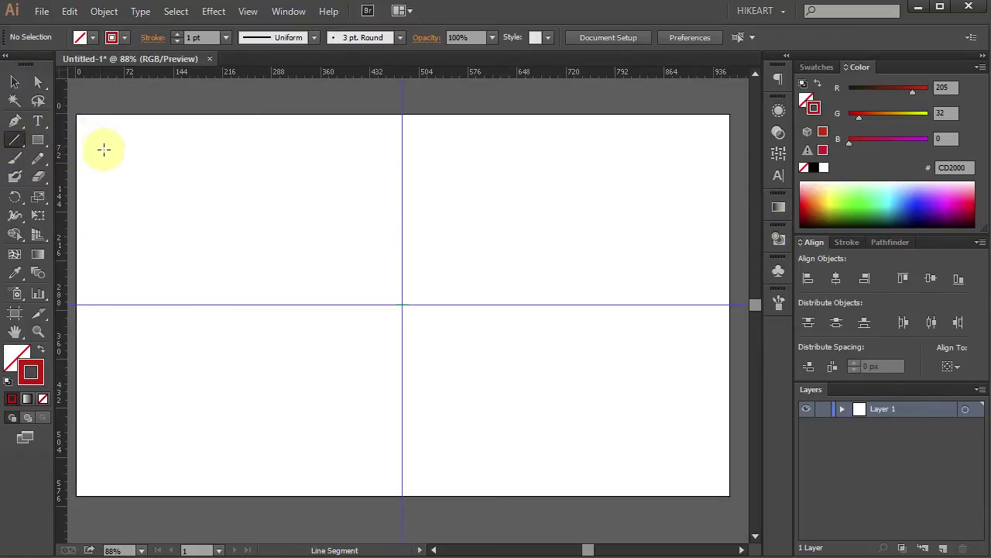
drag(90, 305, 711, 304)
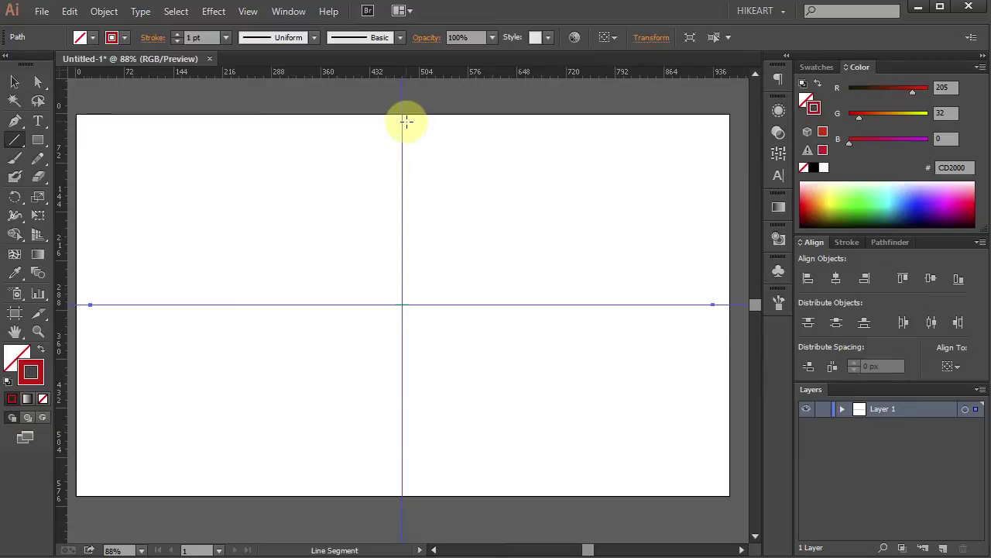
drag(401, 139, 400, 487)
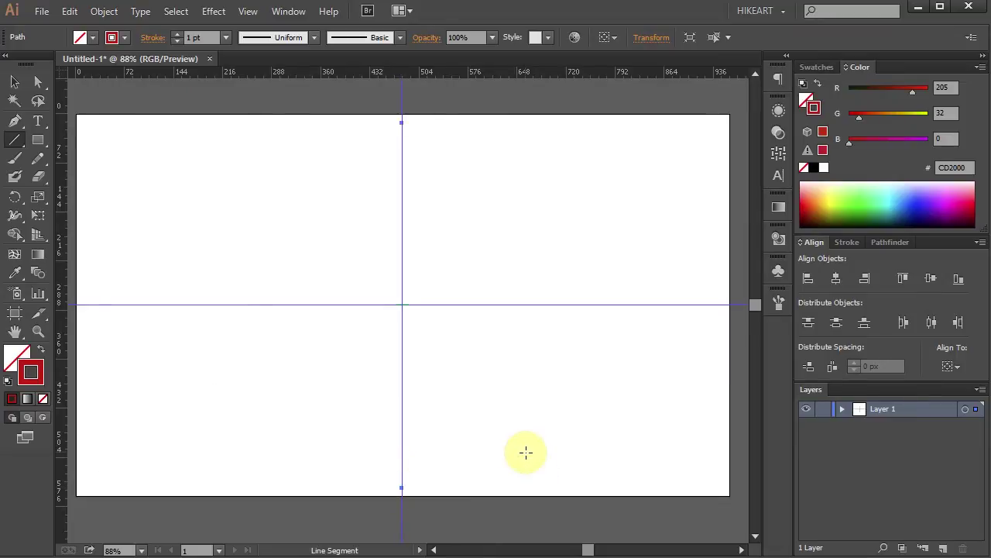
- Offset the vertical center line's path by 5 px
key(v)
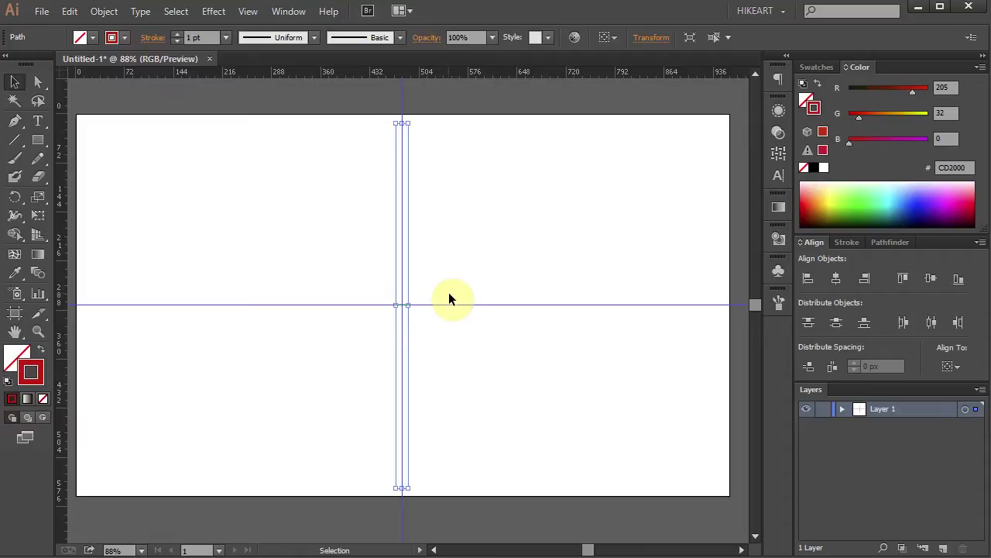
click(104, 11)
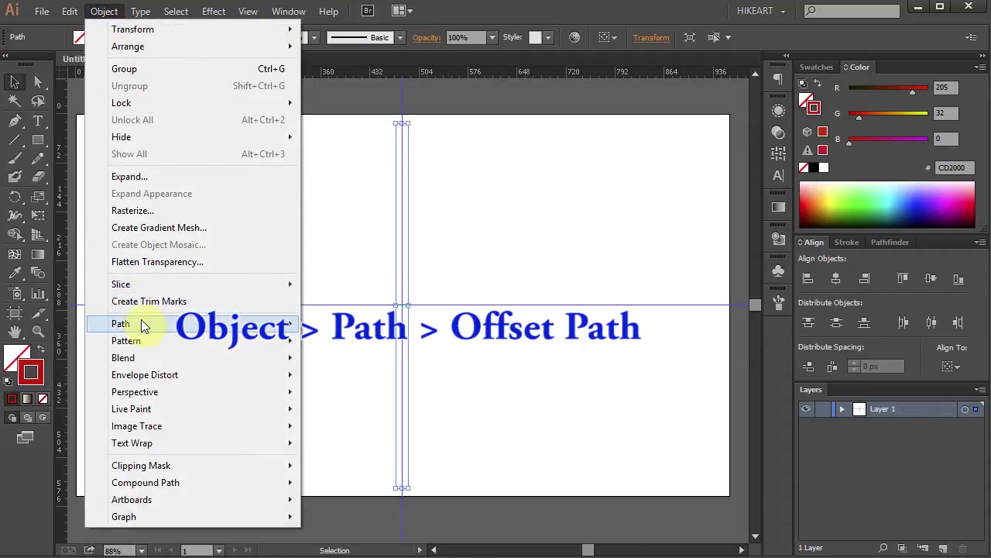
mouse_move(143, 326)
click(49, 384)
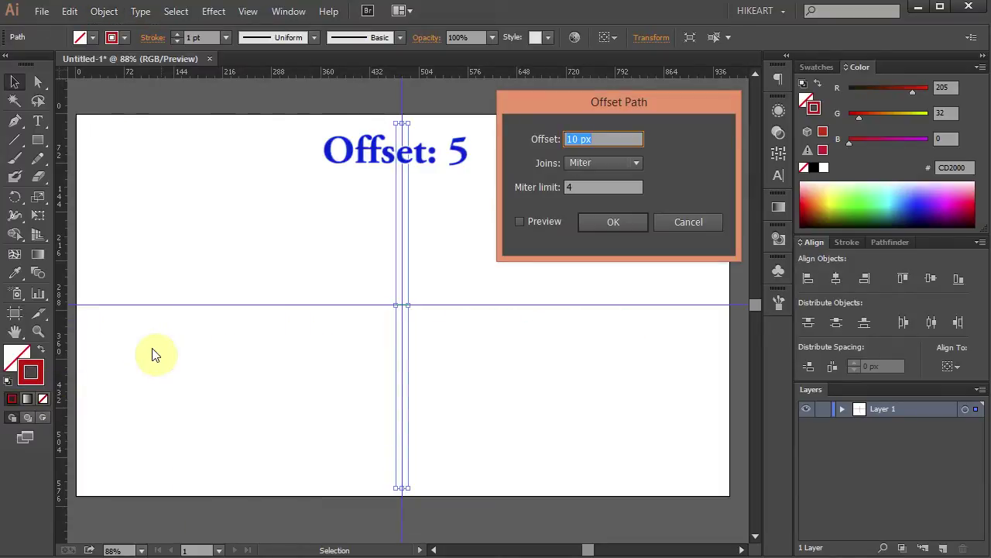
text(5)
click(621, 223)
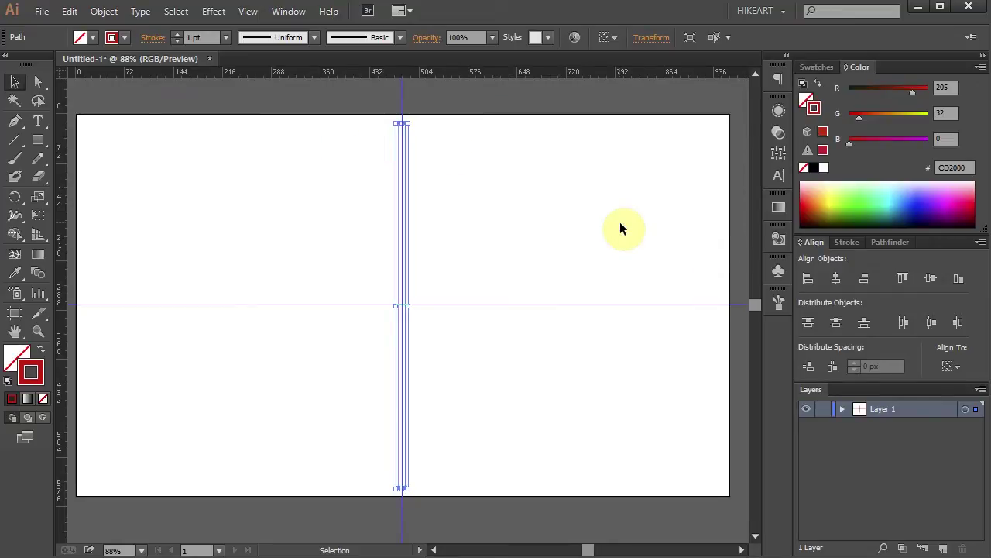
- Select only the original vertical center line and offset its path by 20 px
click(440, 316)
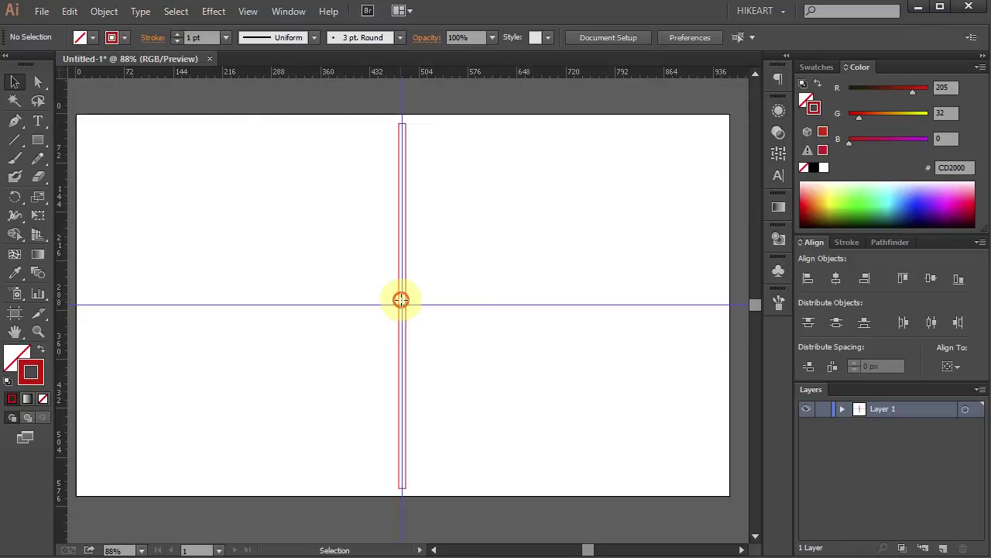
click(402, 305)
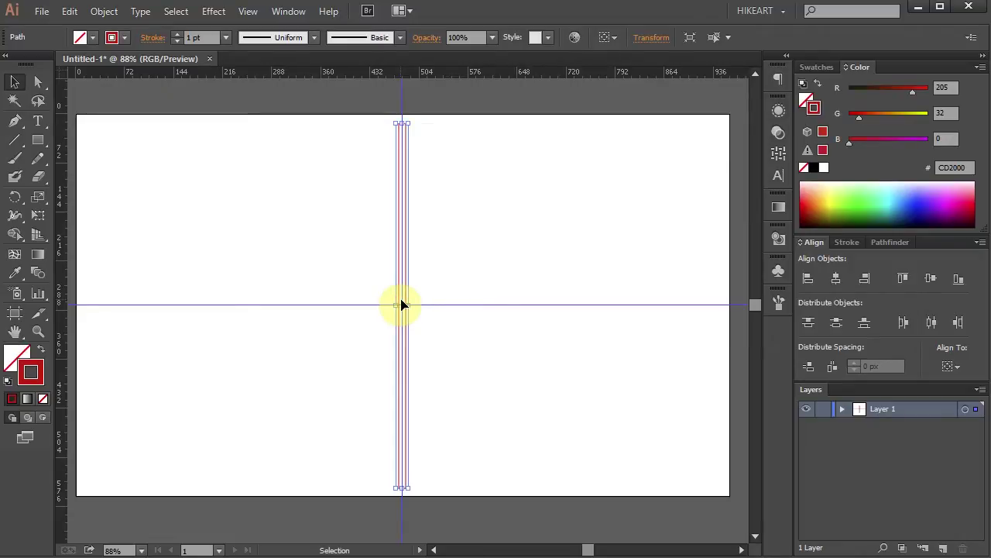
click(104, 10)
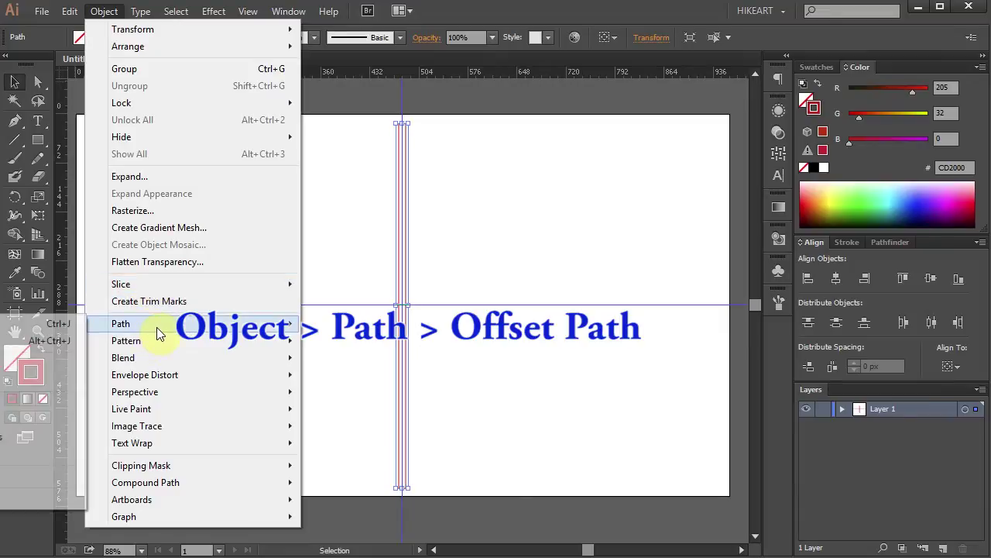
click(66, 377)
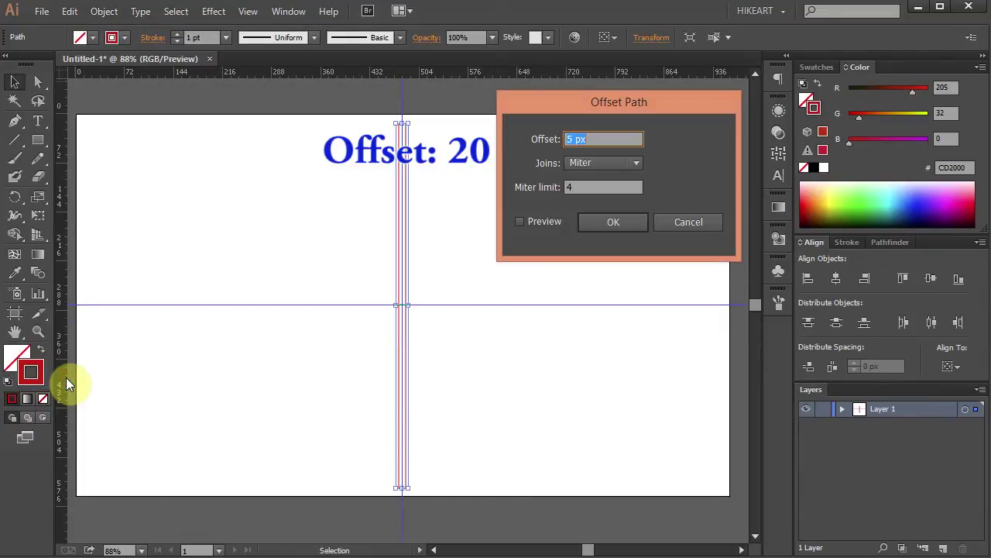
text(20)
key(Return)
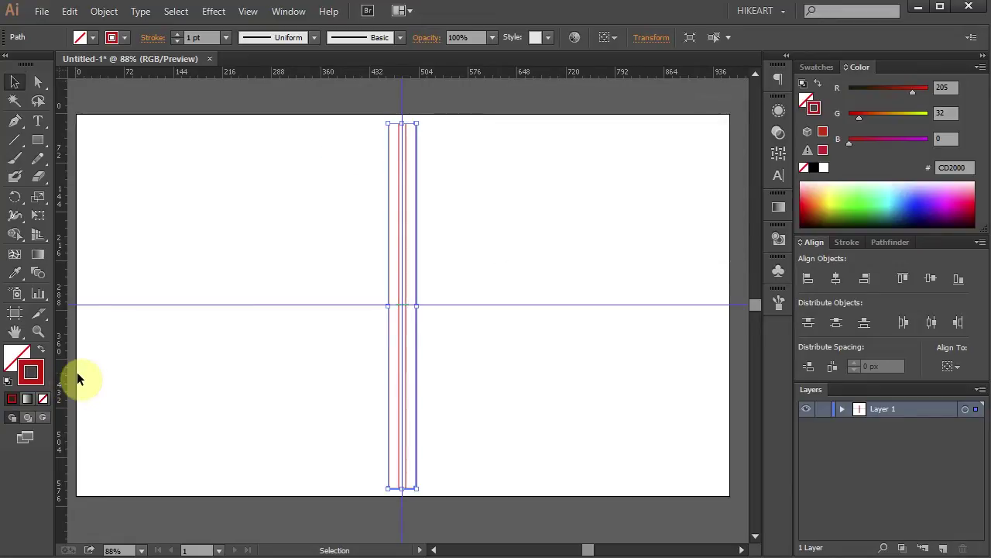
- Offset the horizontal center line's path by 110 px
click(487, 306)
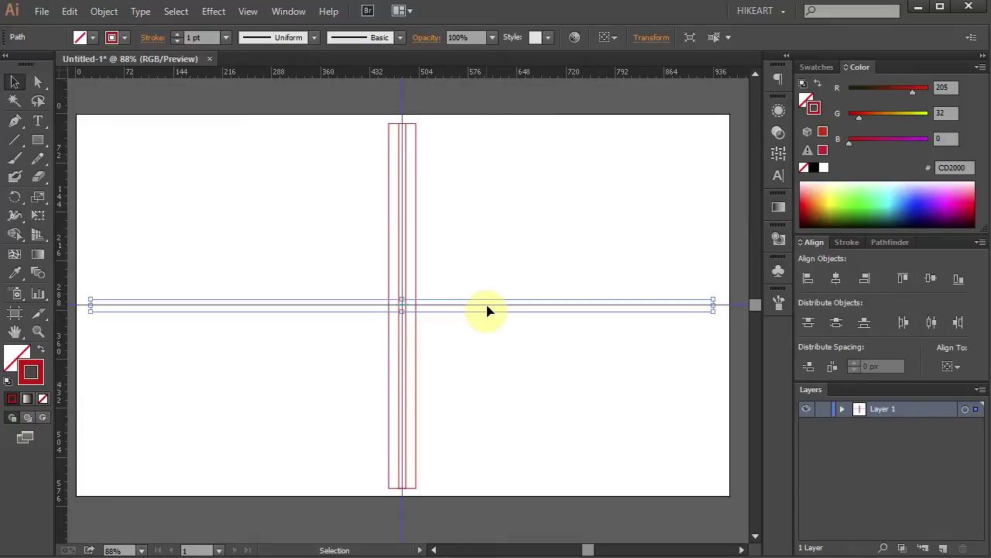
click(104, 12)
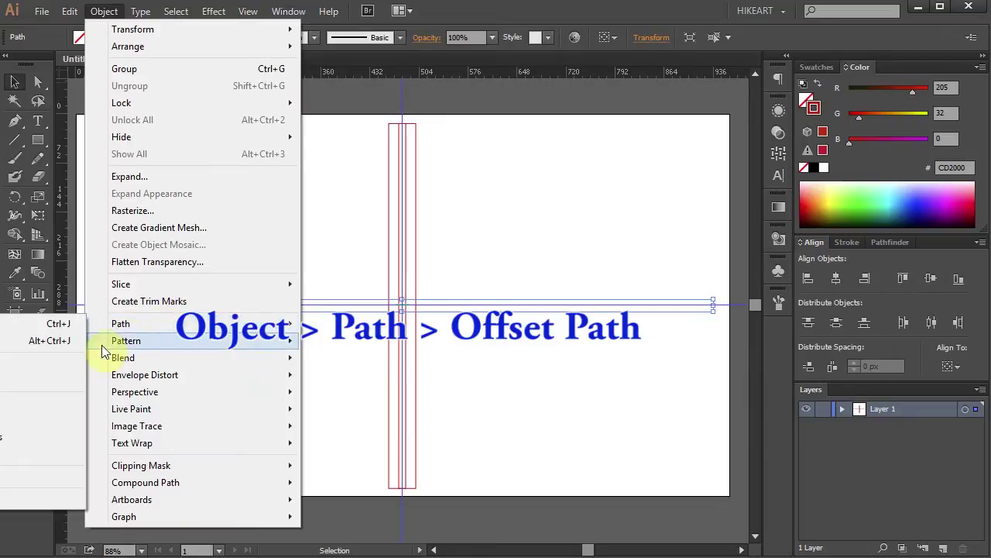
click(48, 378)
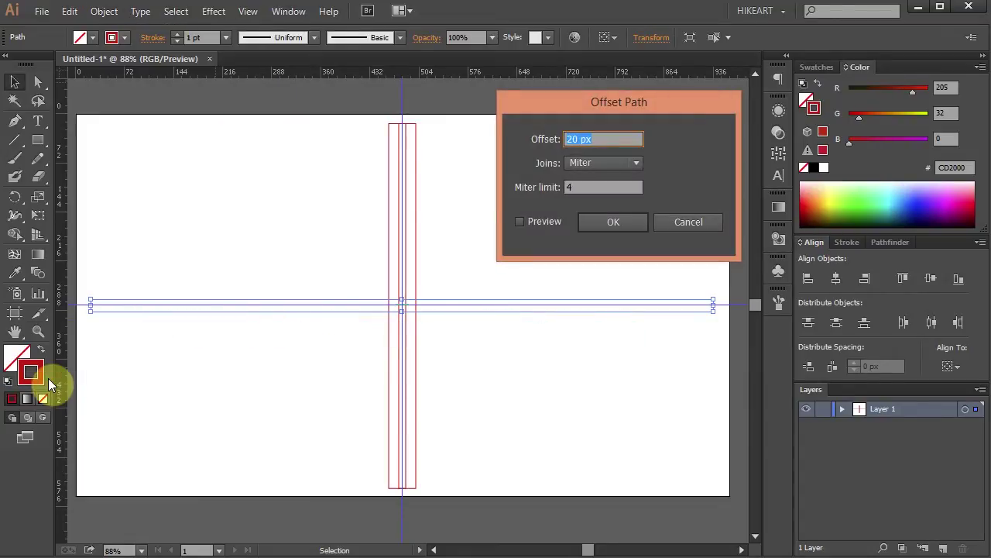
text(1)
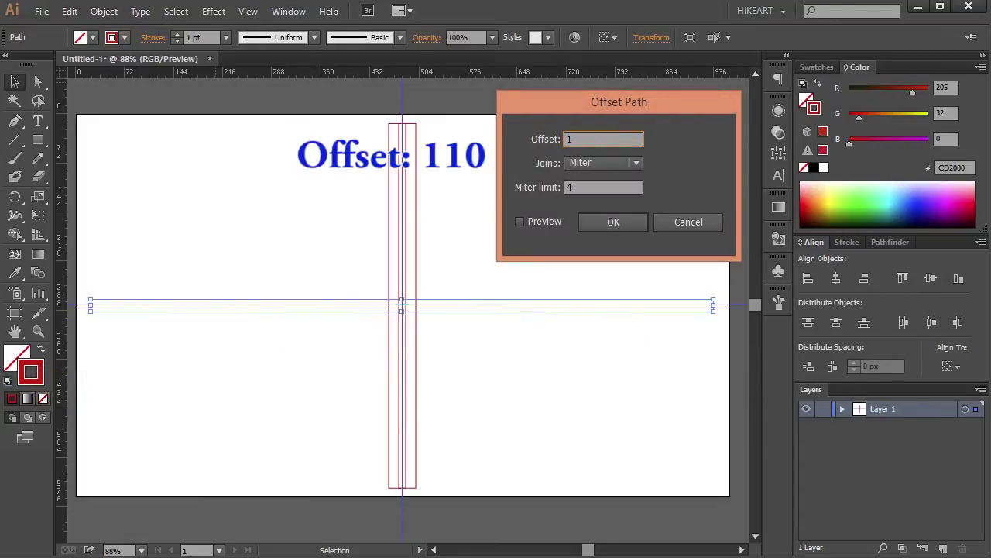
text(10)
key(Return)
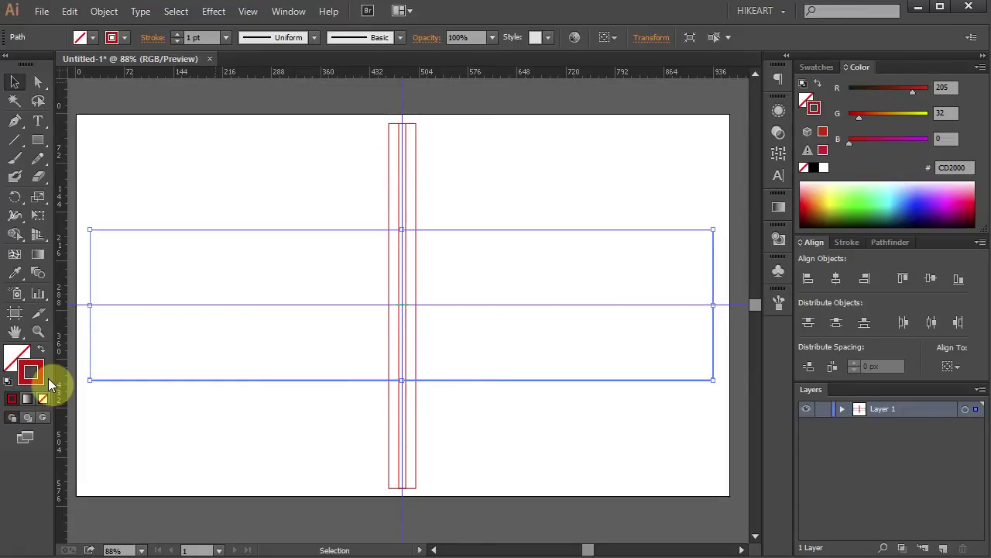
- Offset the original horizontal center line's path by 150 px and deselect the result
click(503, 303)
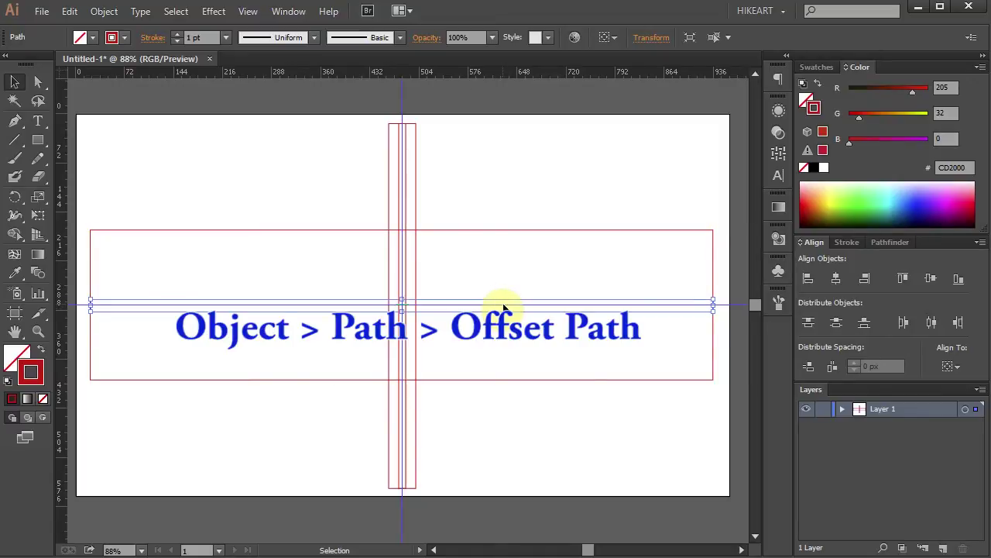
click(104, 11)
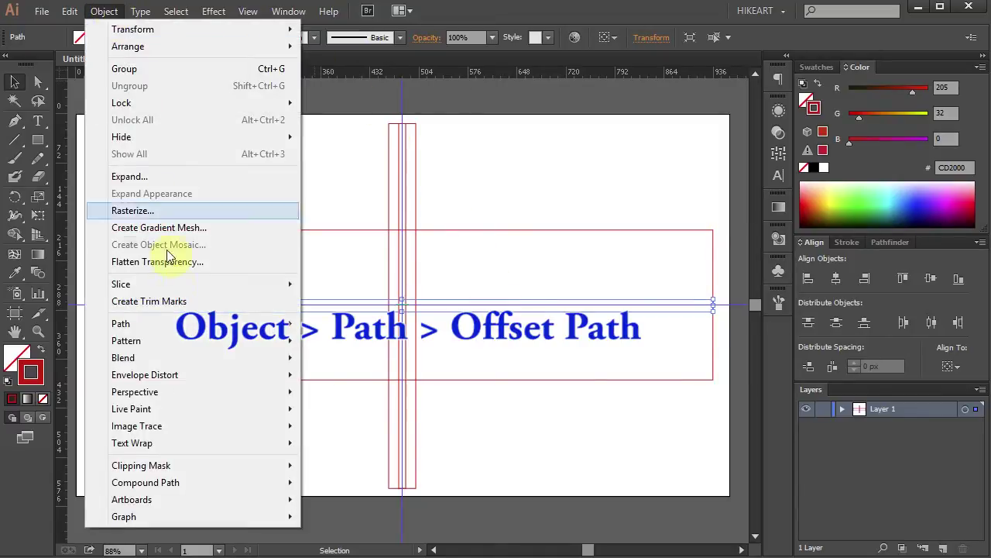
mouse_move(186, 326)
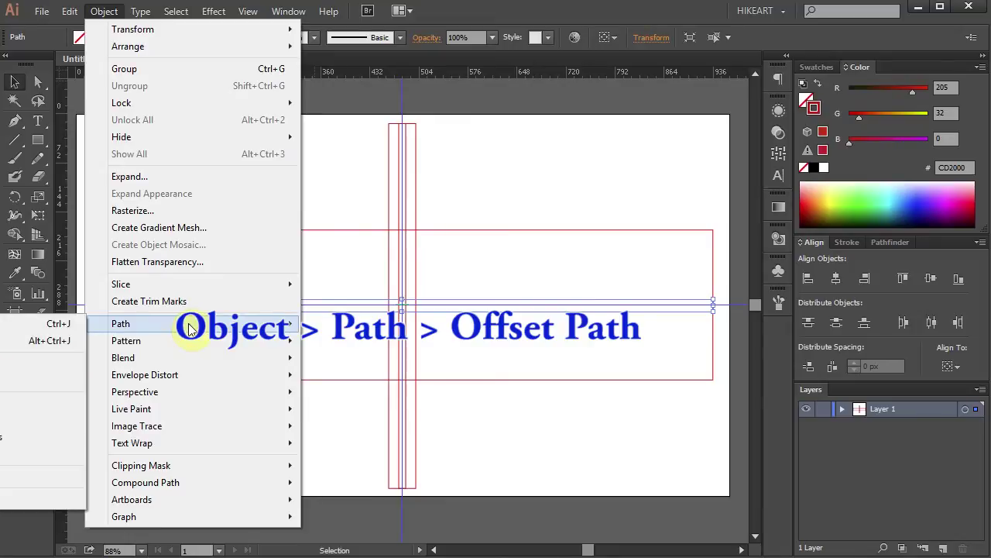
click(44, 383)
text(150)
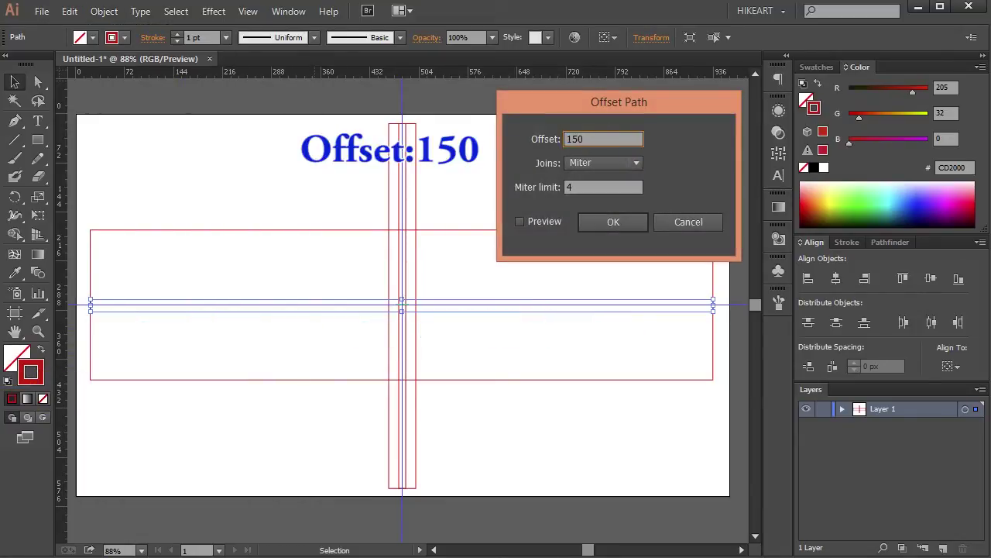
key(Return)
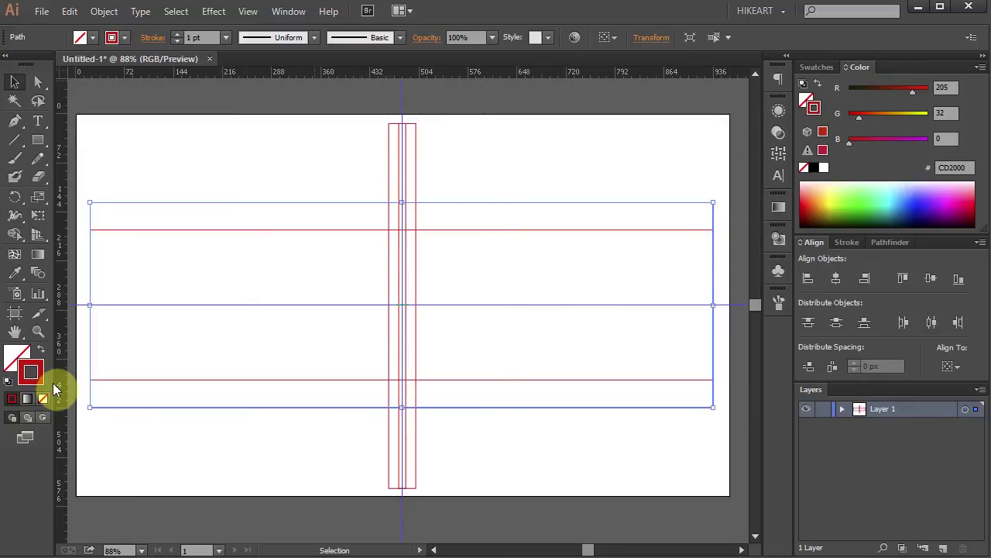
click(450, 340)
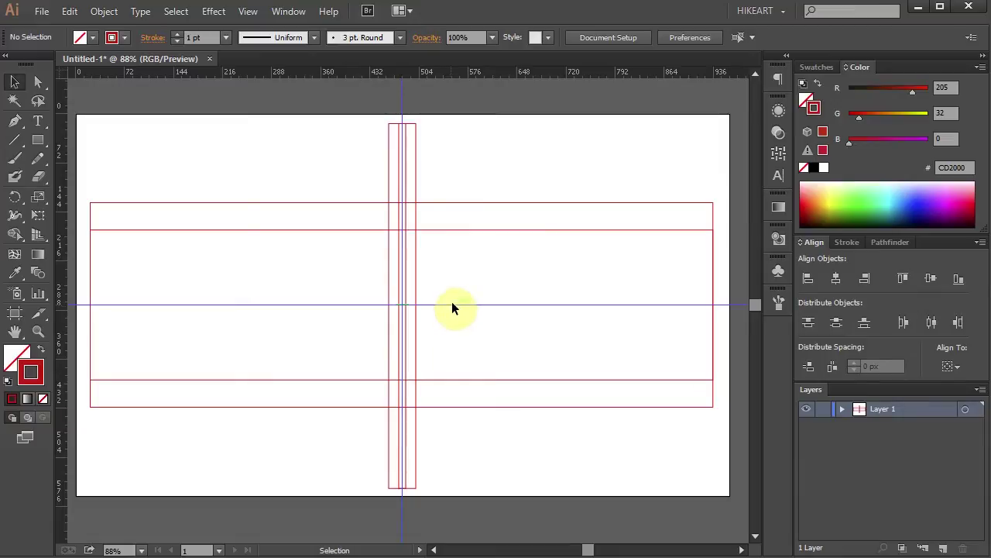
- Delete the original horizontal and vertical center lines, keeping only their offset paths
click(468, 310)
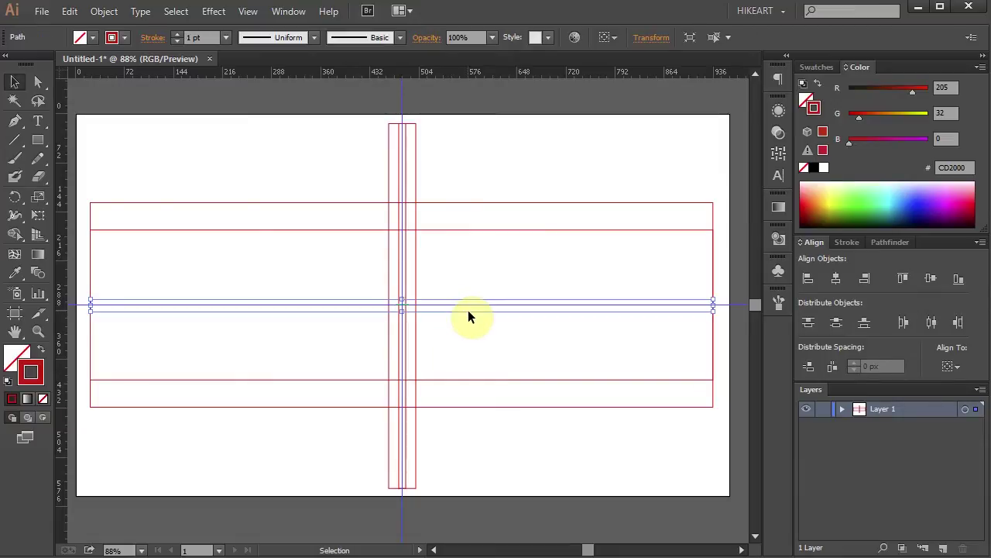
key(Delete)
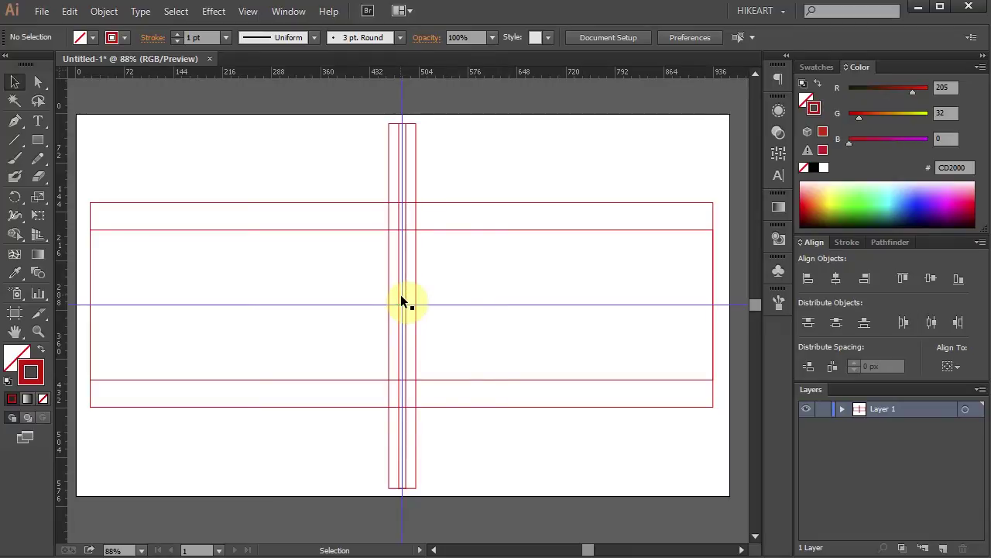
click(401, 291)
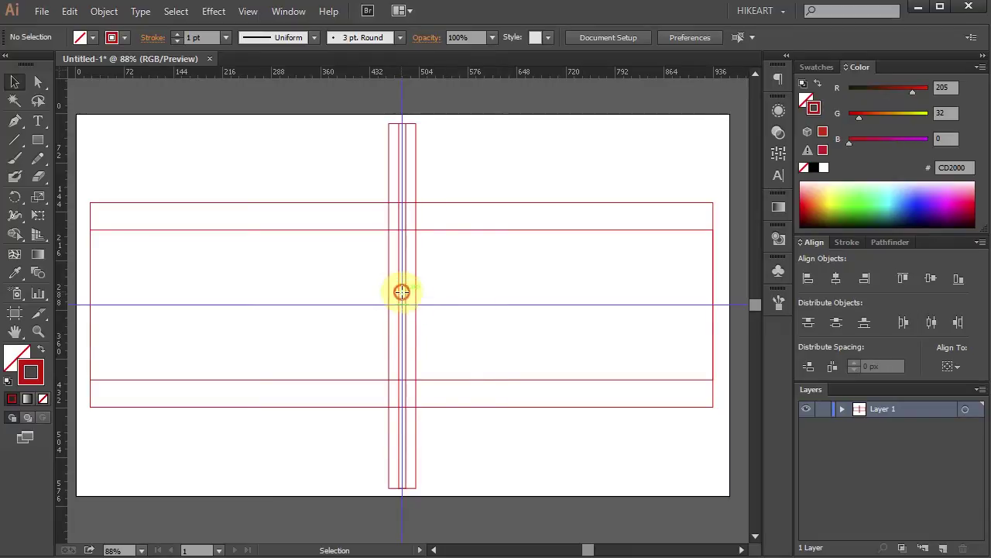
key(Delete)
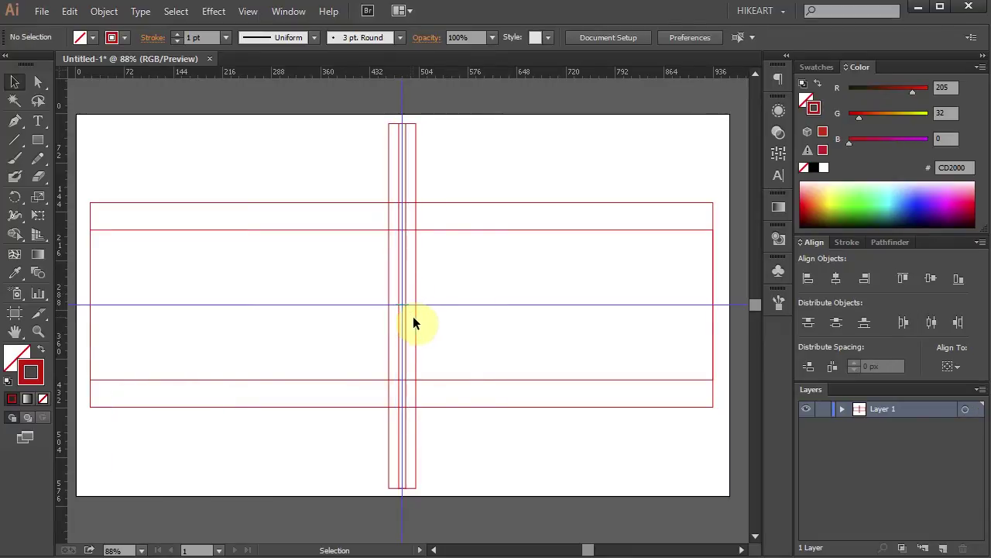
- Convert all the remaining red offset paths into guides
drag(259, 181, 595, 444)
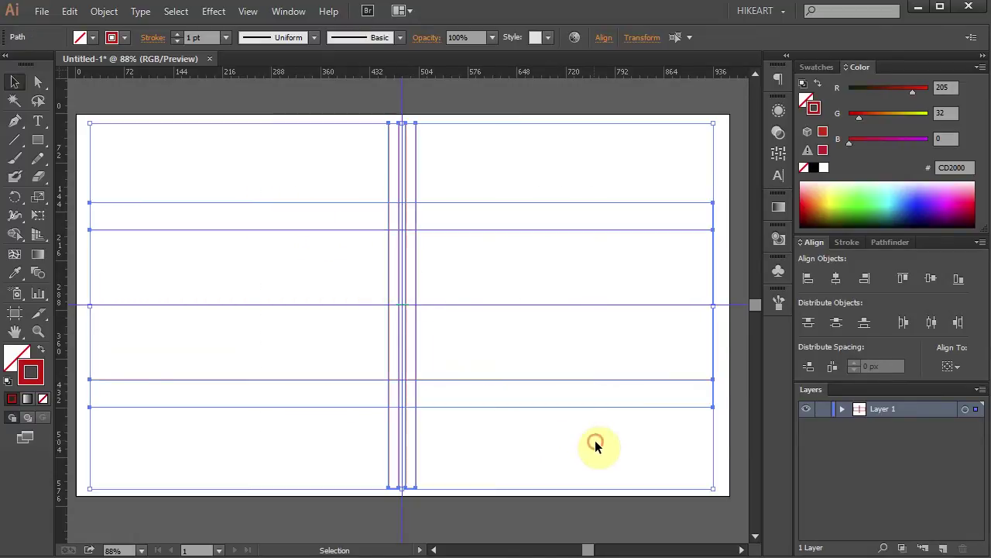
click(248, 12)
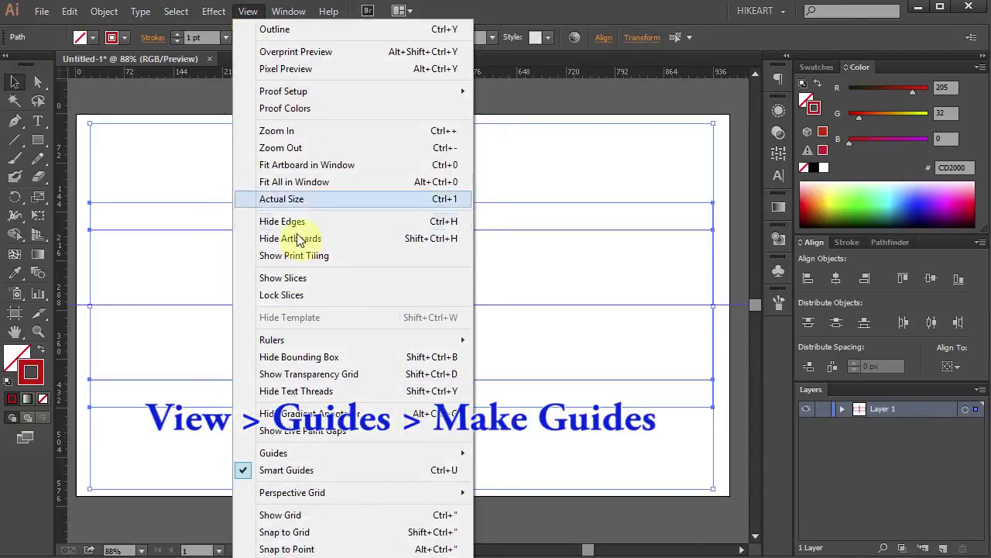
mouse_move(302, 455)
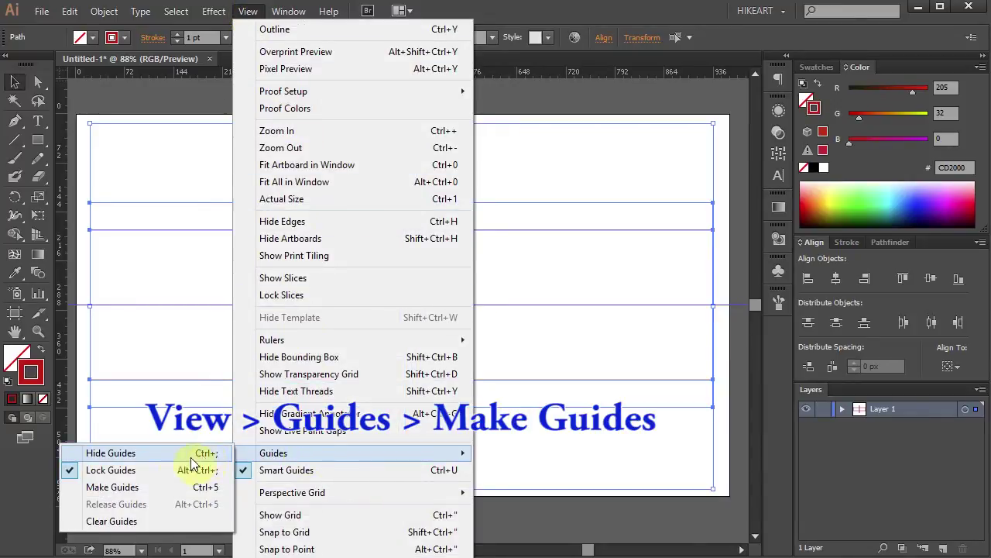
click(151, 489)
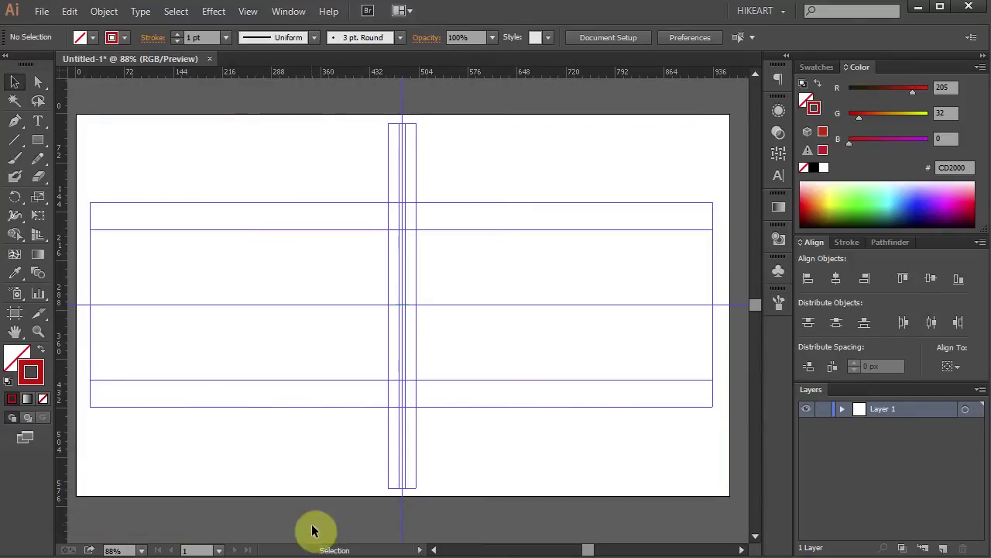
- Lock Layer 1 containing the guides and add a new layer above it
click(824, 411)
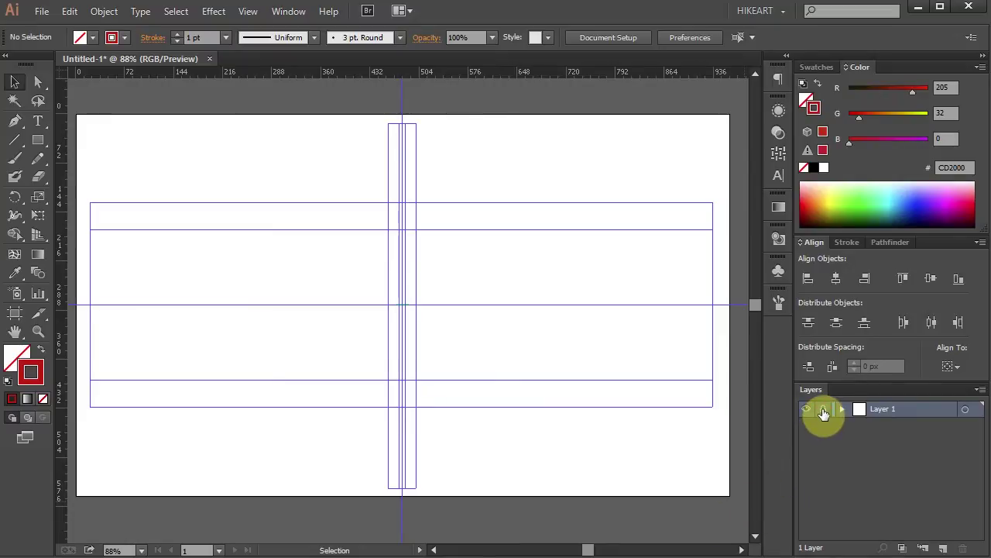
click(942, 549)
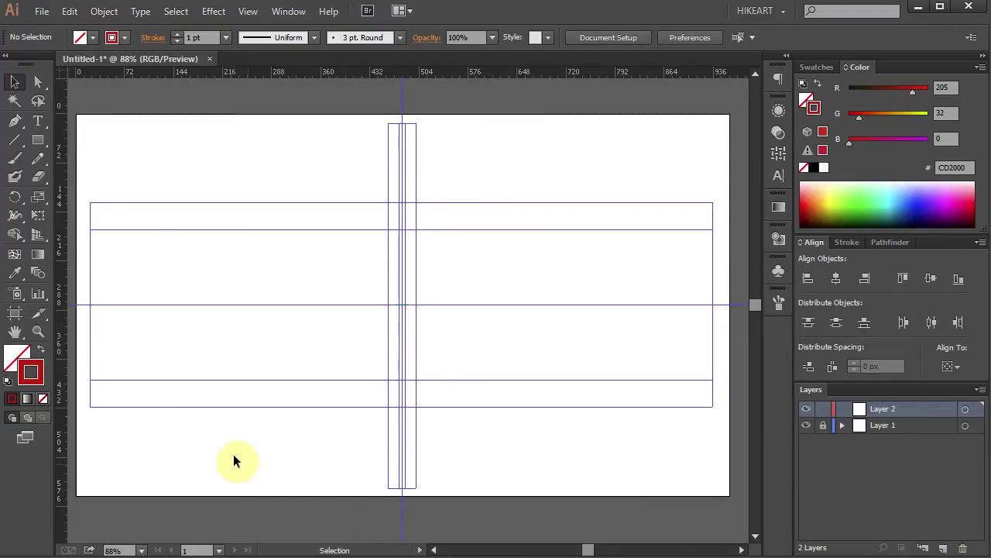
- Draw a 280 by 280 px circle with green fill 12CD00 and no stroke, and deselect it
click(43, 398)
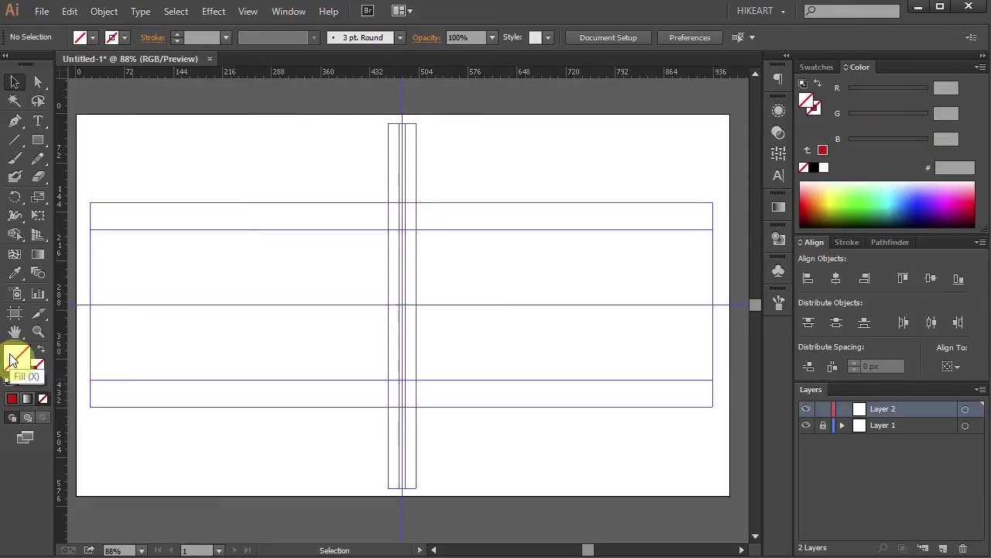
click(860, 202)
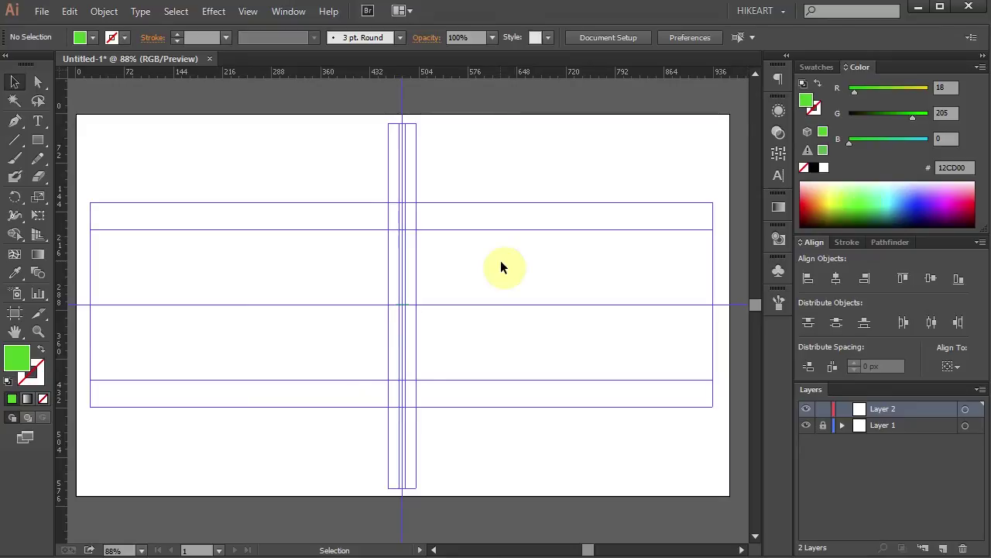
key(l)
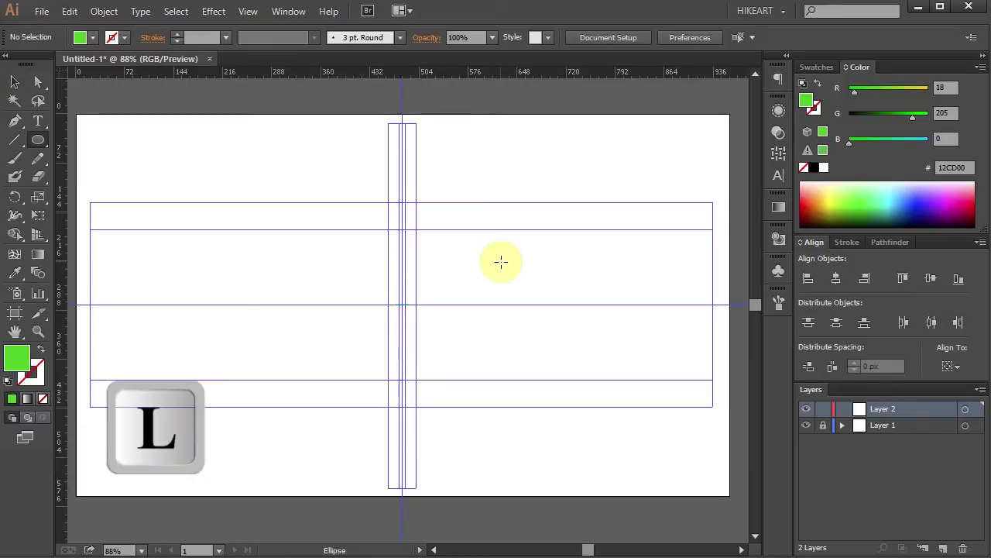
click(457, 275)
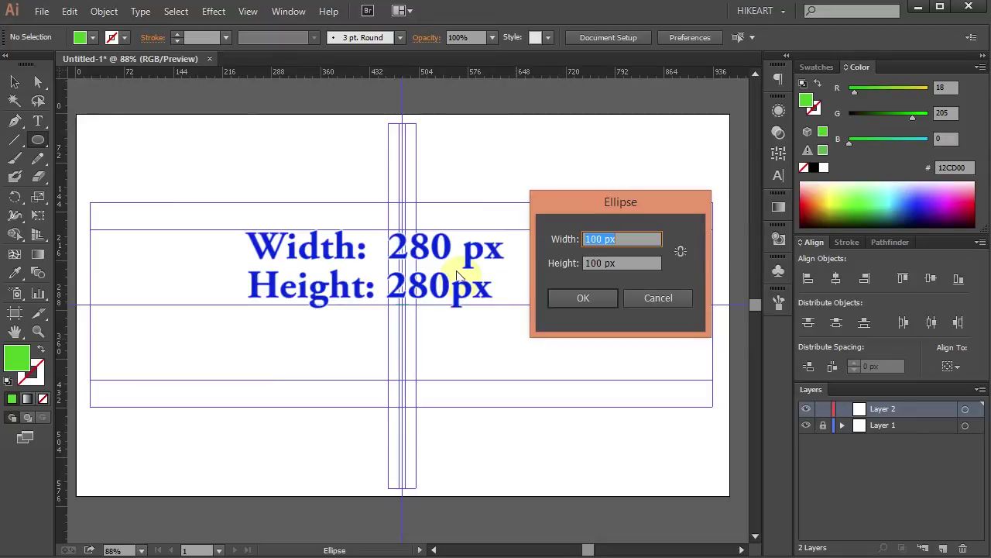
text(280)
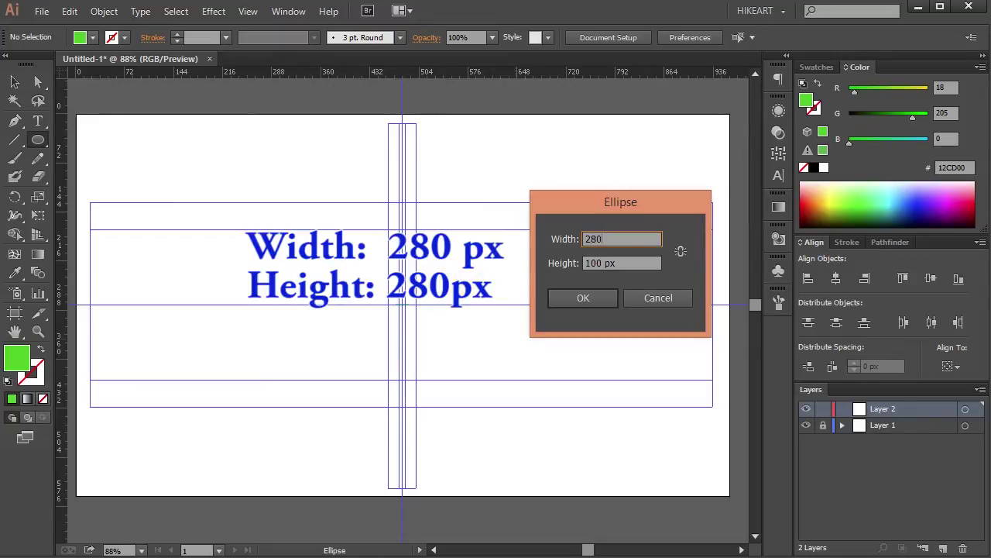
key(Tab)
text(2)
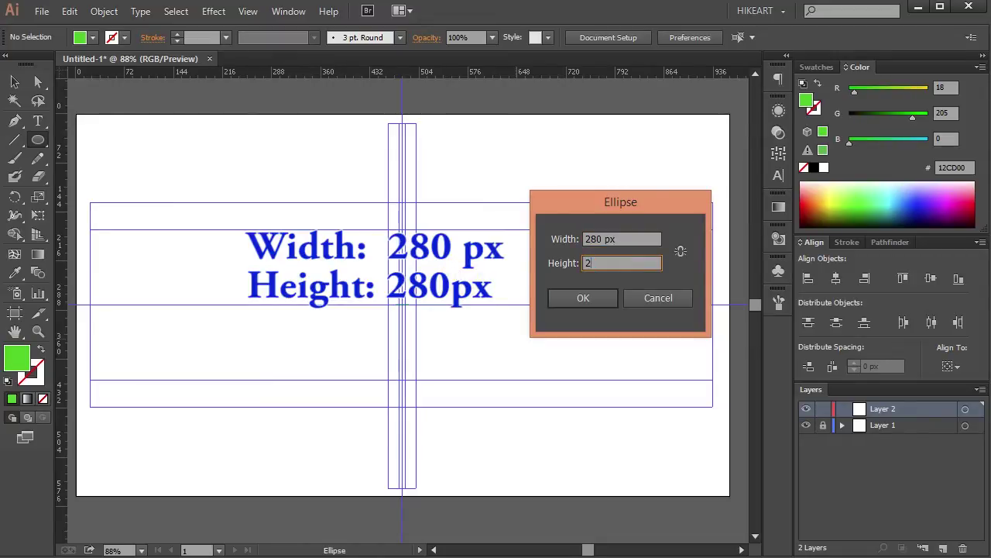
text(80)
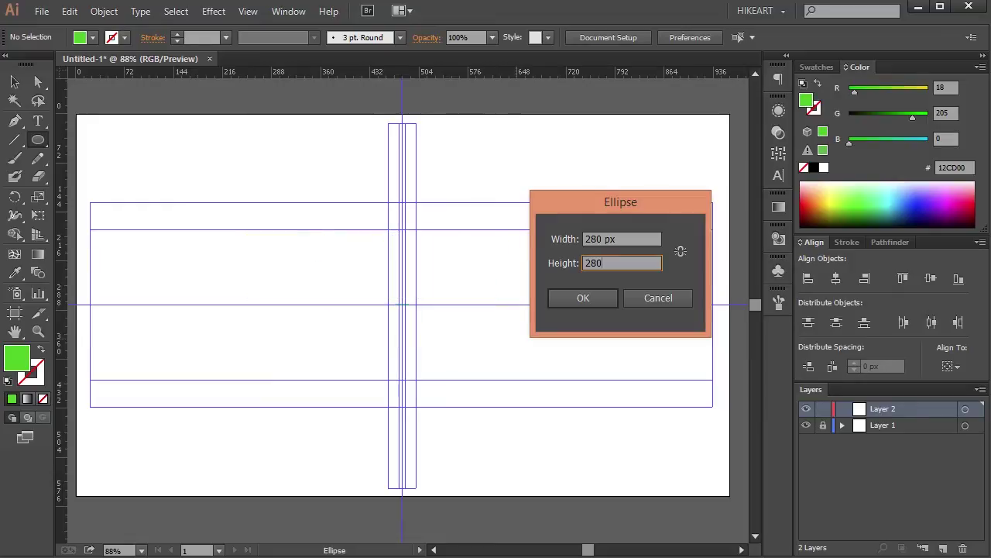
key(Return)
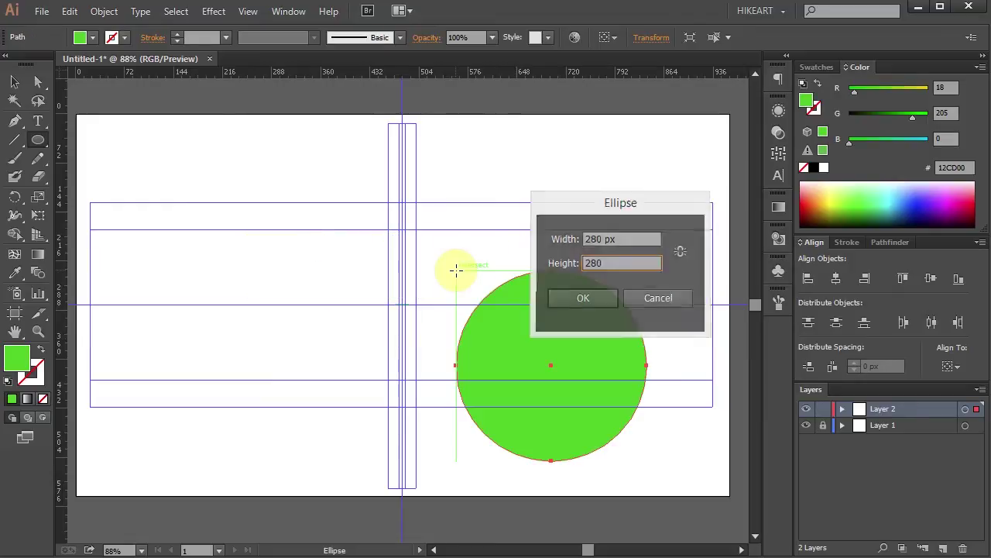
ctrl+click(462, 255)
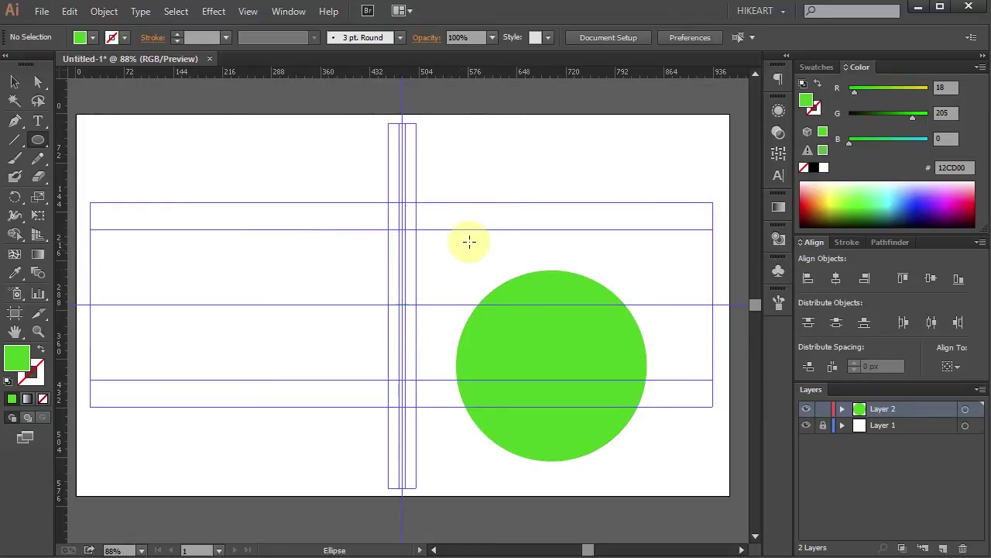
- Draw a 200 by 200 px circle filled with lighter green 43FF31, and deselect it
click(483, 207)
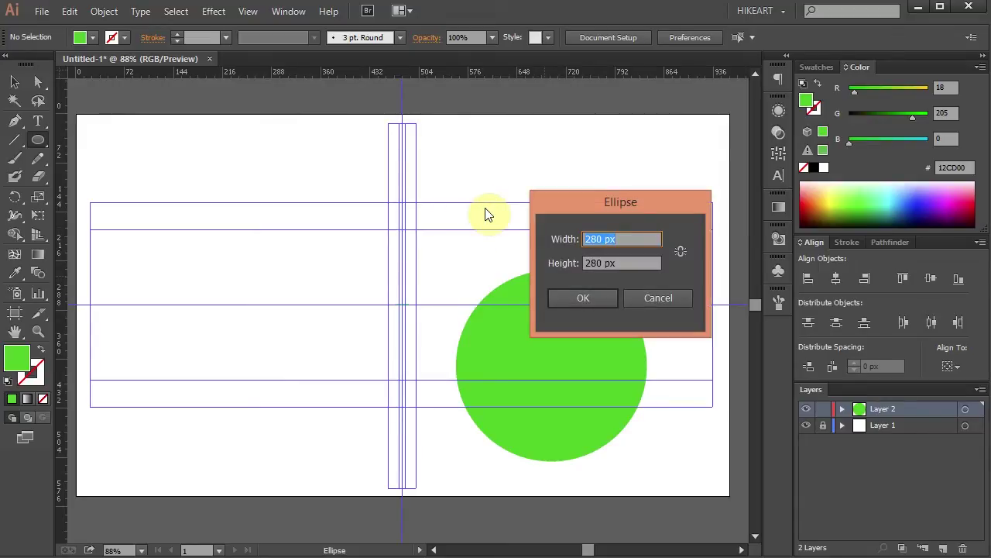
text(200)
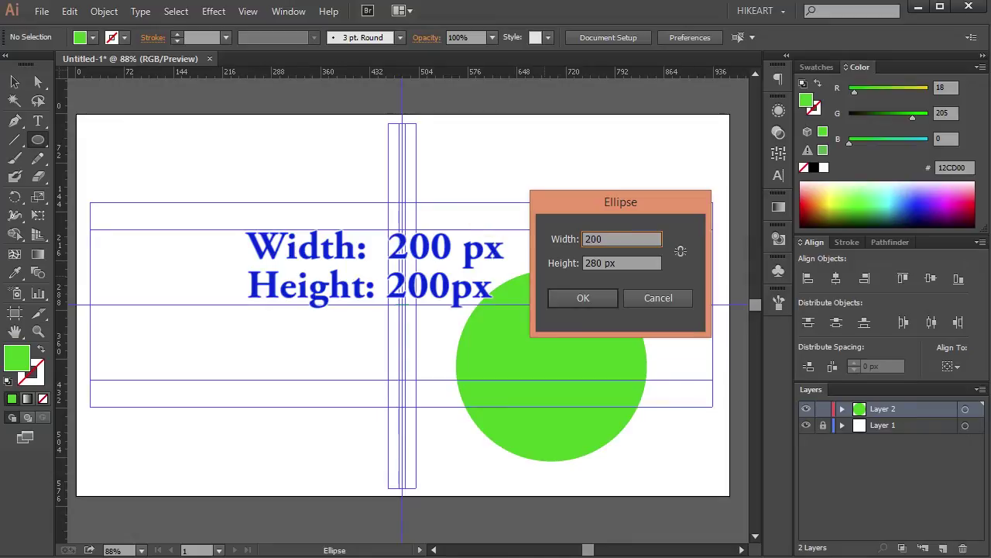
key(Tab)
text(200)
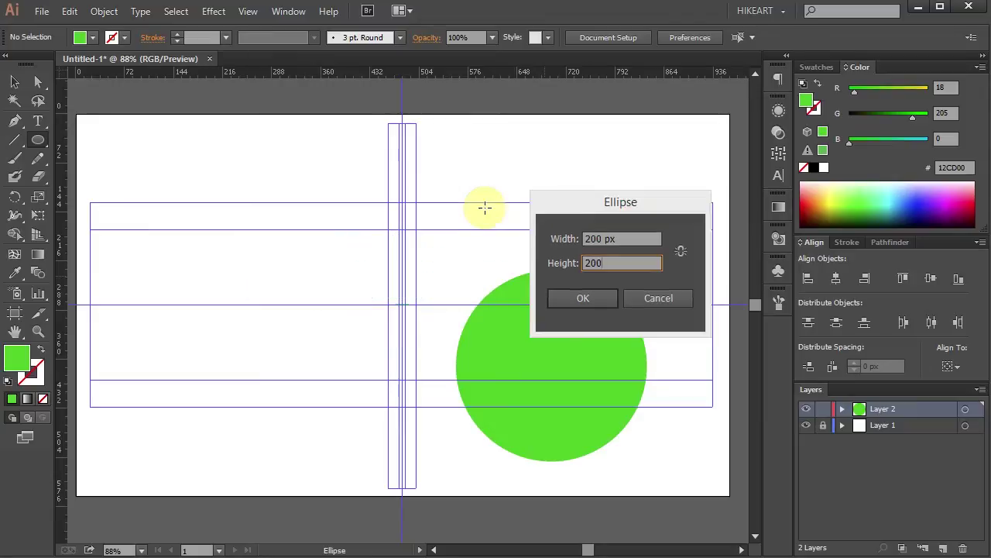
key(Return)
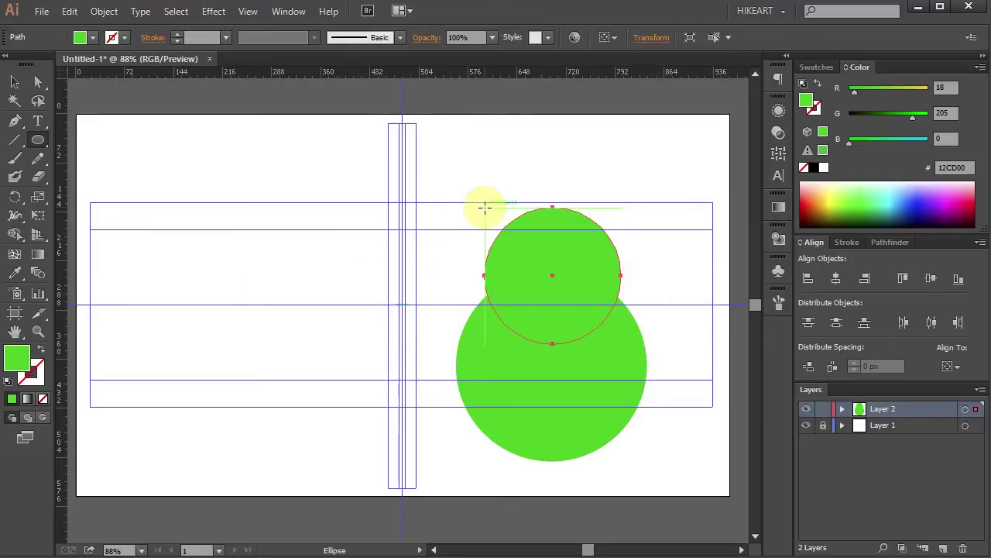
click(860, 192)
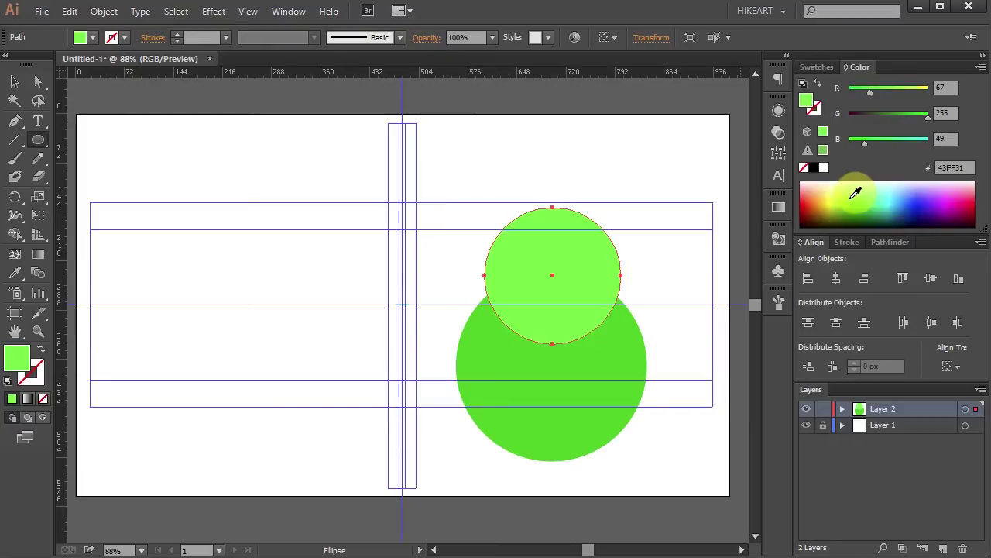
ctrl+click(703, 239)
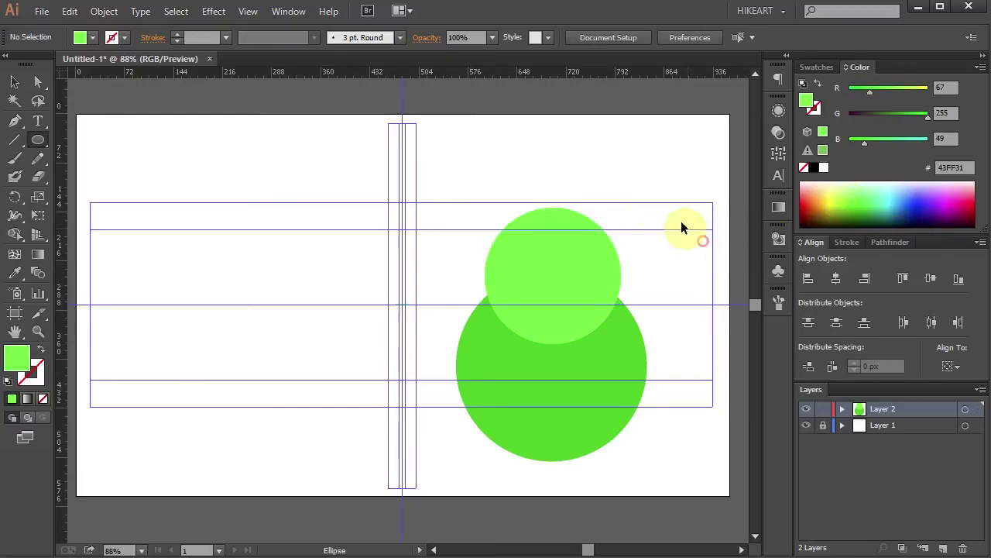
- Draw a 60 by 60 px circle and fill it with light blue 73ADFF
click(619, 184)
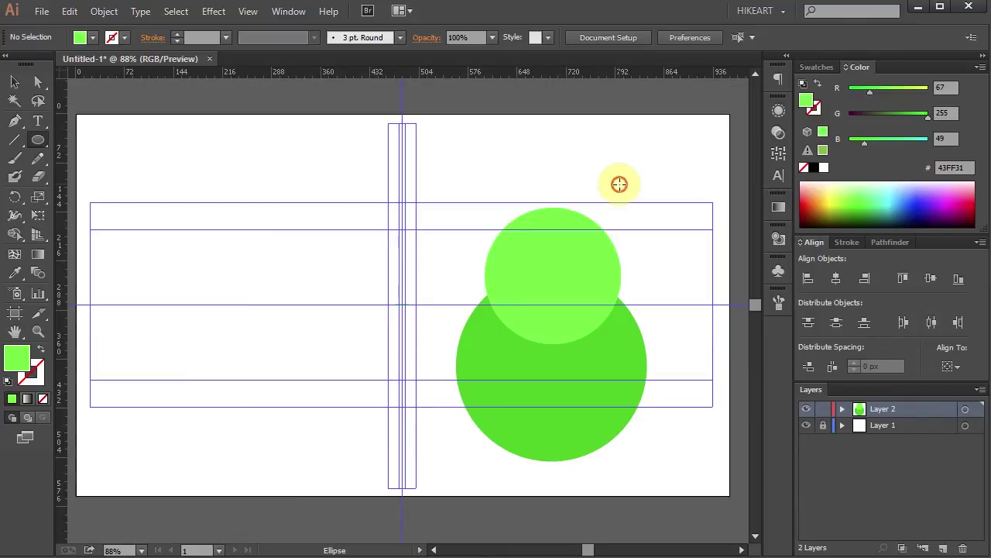
text(60)
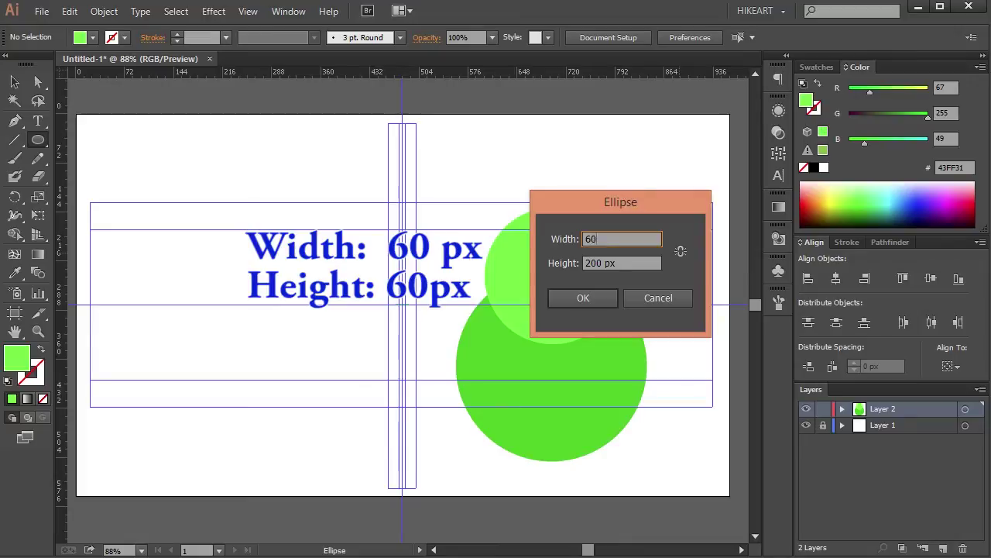
key(Tab)
text(60)
key(Return)
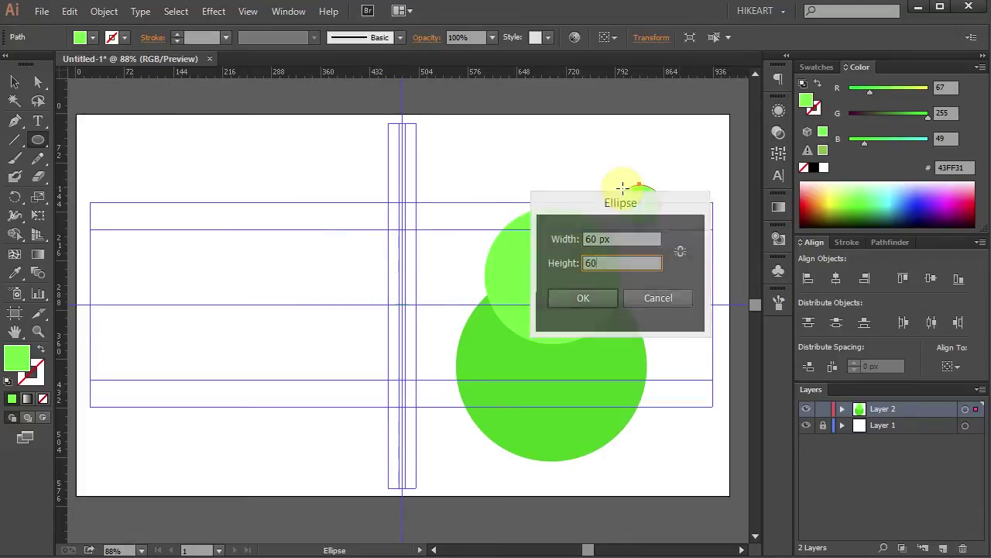
click(909, 185)
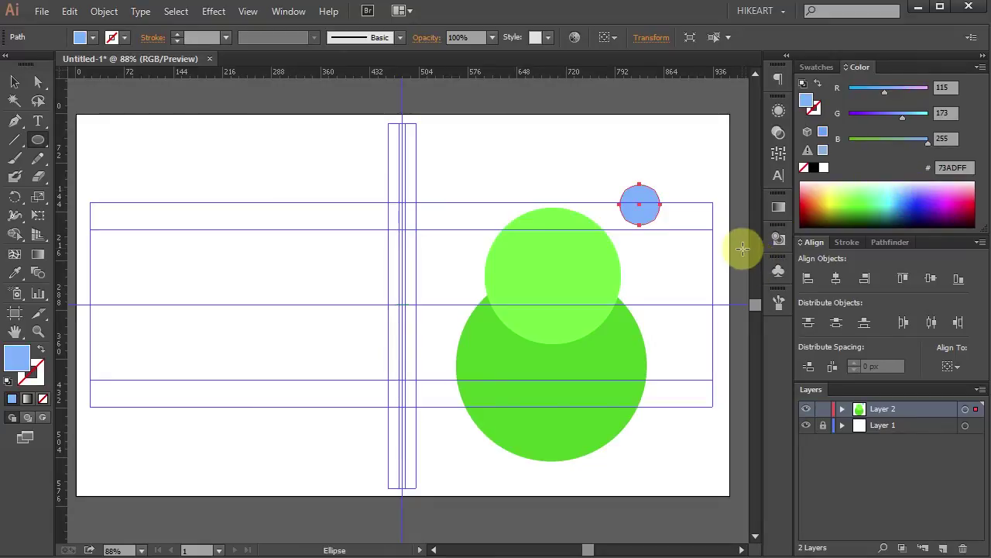
- Select all three circles and align their centers horizontally and vertically so they become concentric
key(v)
drag(447, 161, 717, 459)
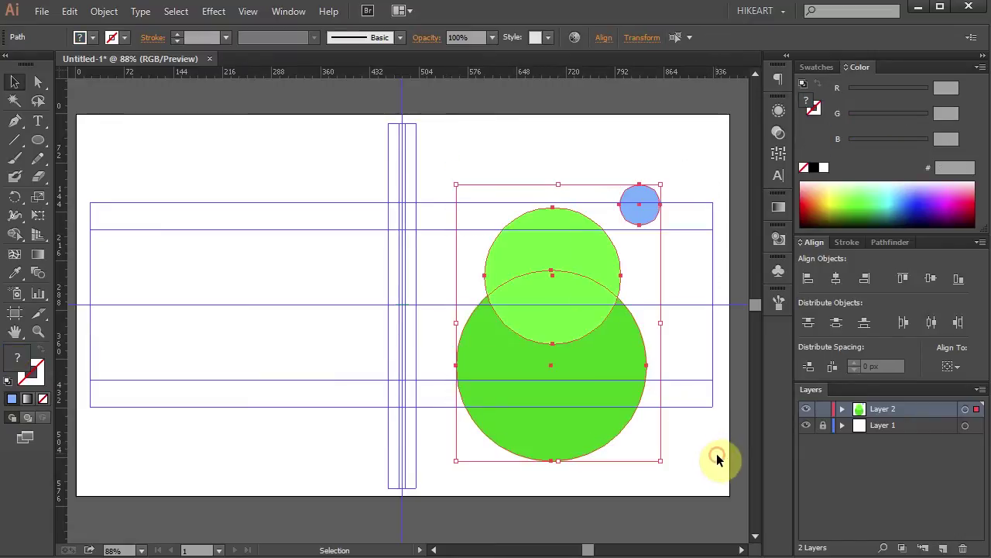
click(835, 279)
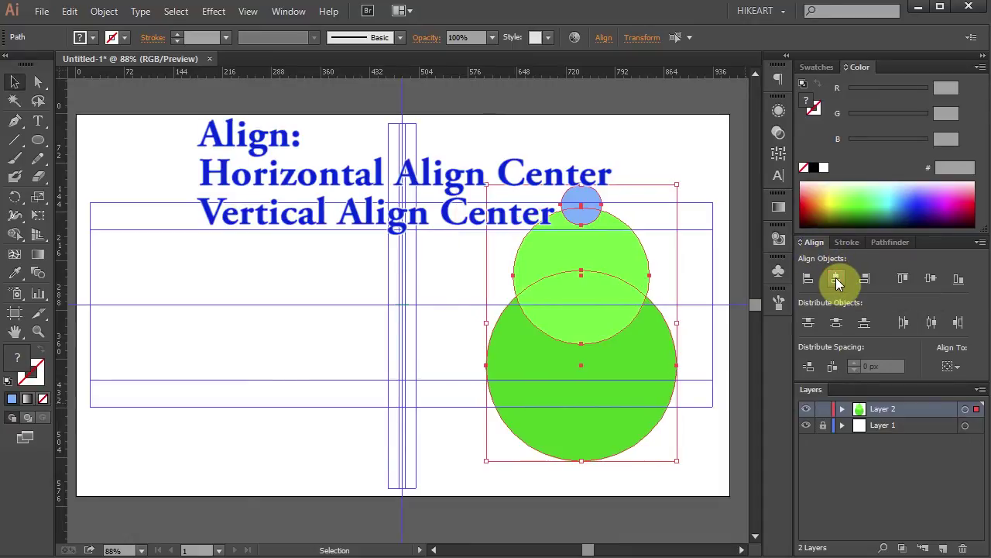
click(931, 278)
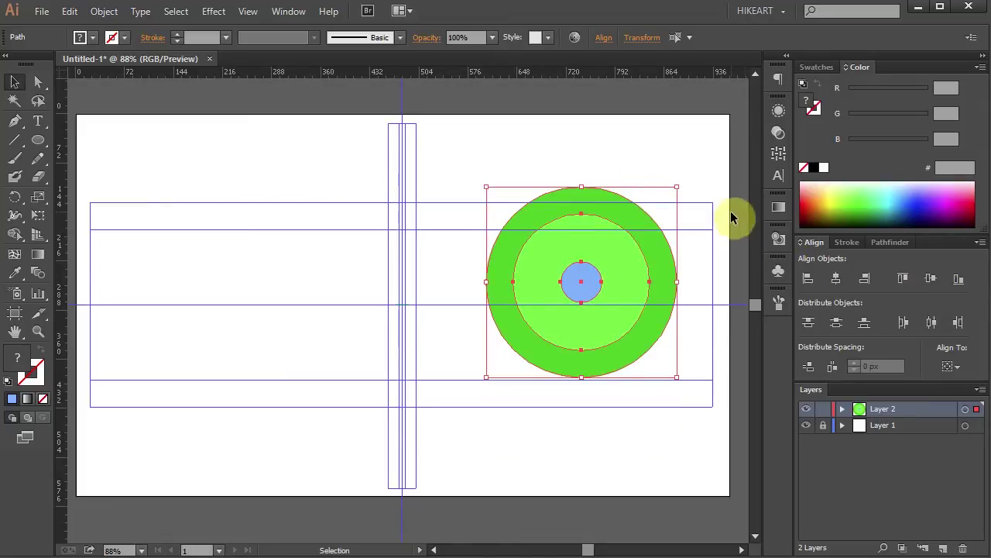
- Move the three concentric circles so their common center sits on the intersection of the center guides
key(z)
drag(307, 146, 681, 420)
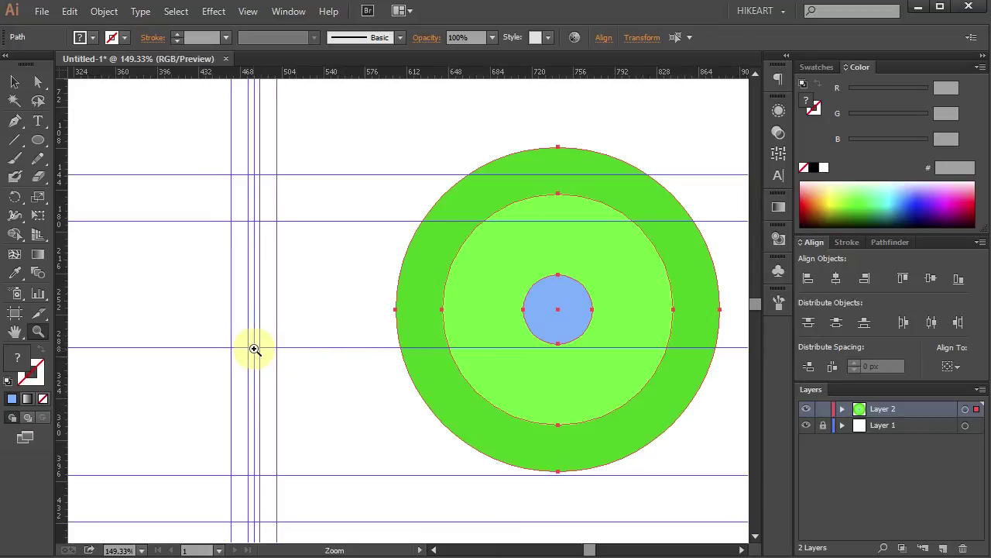
key(v)
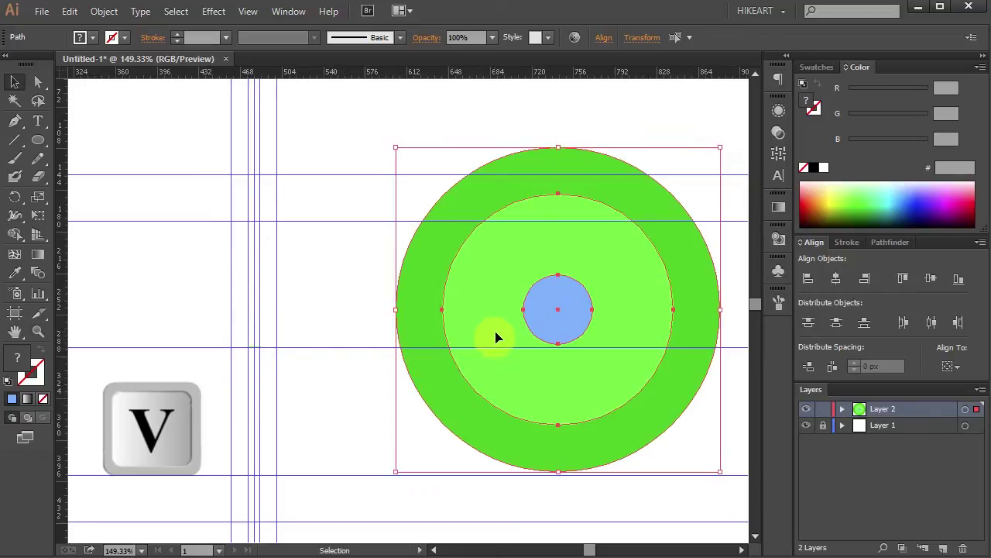
drag(560, 315, 255, 353)
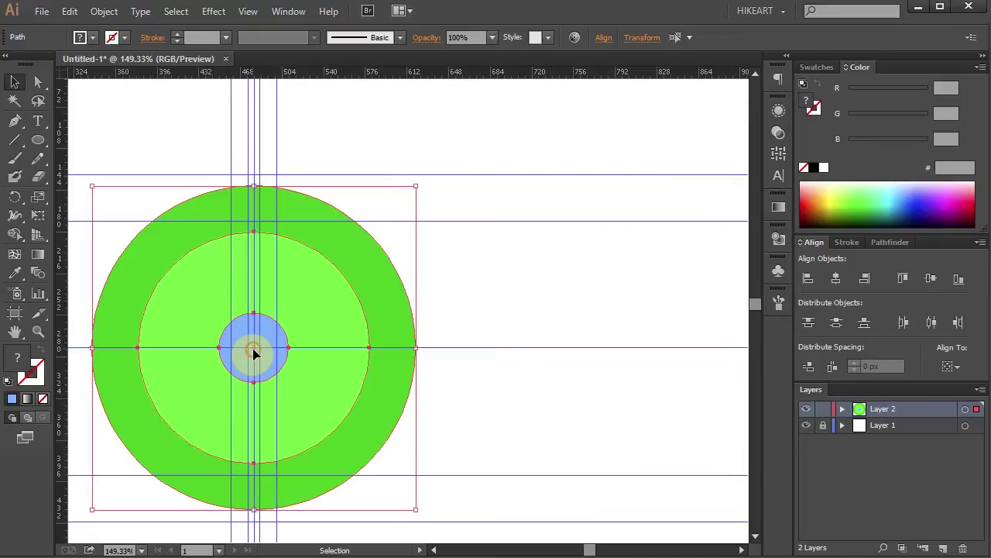
- Draw a 10 by 50 px rectangle and place it centered on the vertical center guide, overlapping the top of the blue circle
click(482, 371)
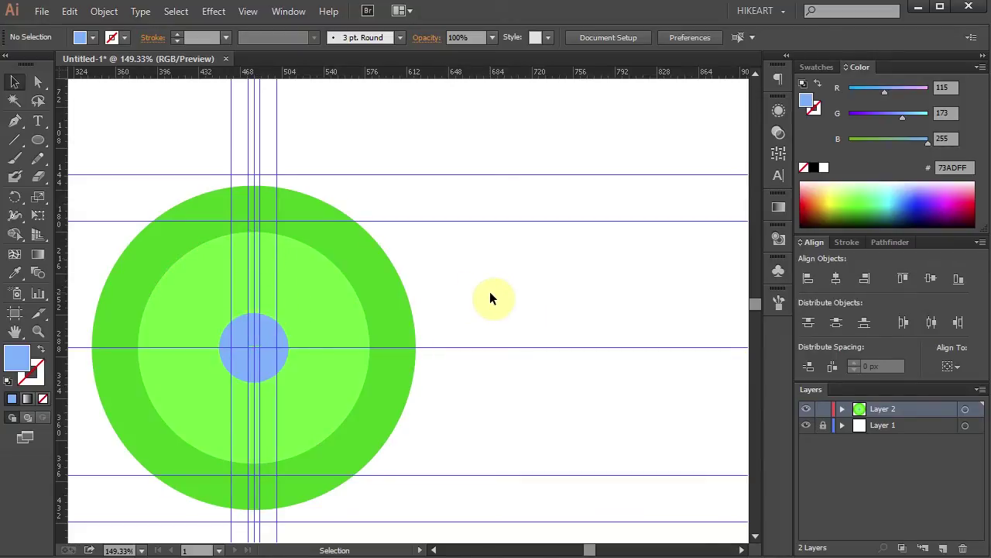
key(m)
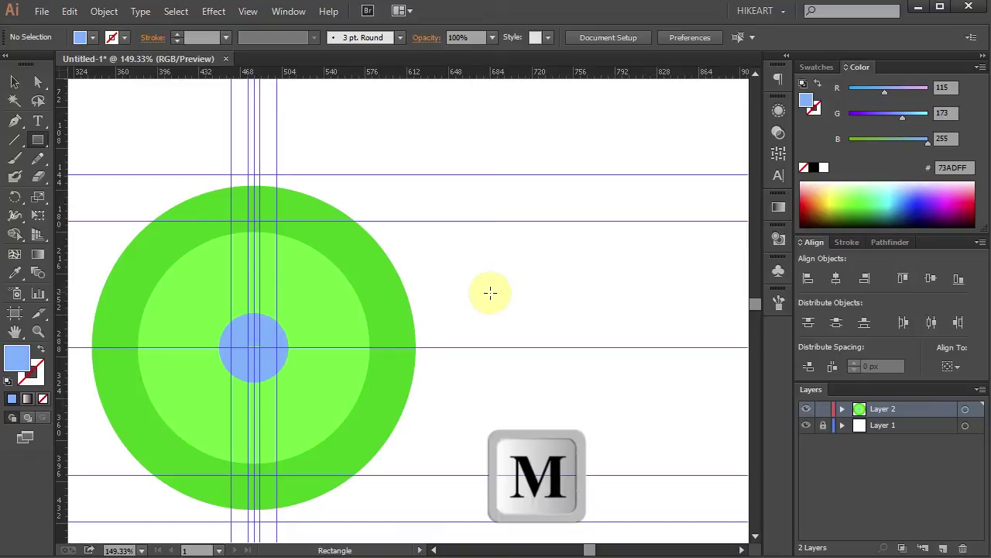
click(490, 293)
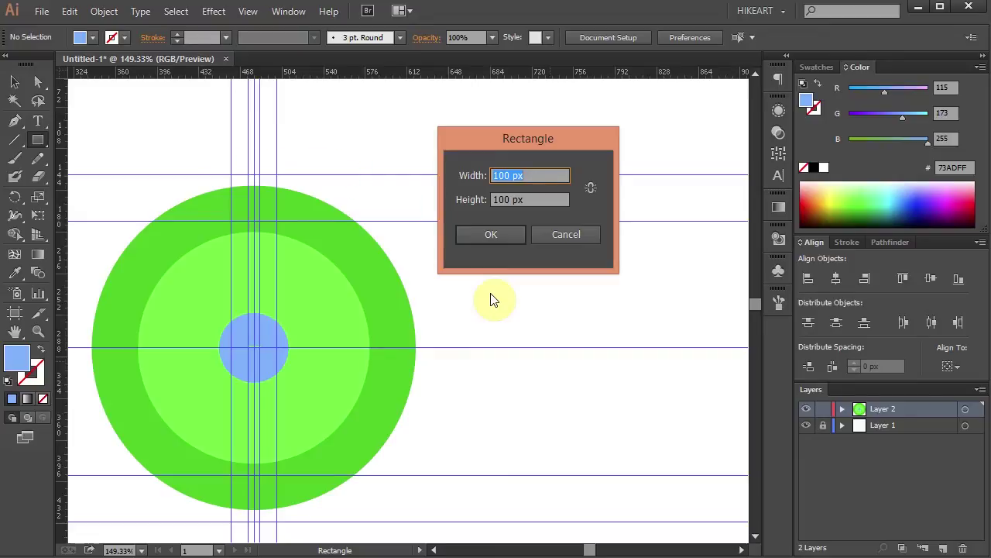
text(10)
key(Tab)
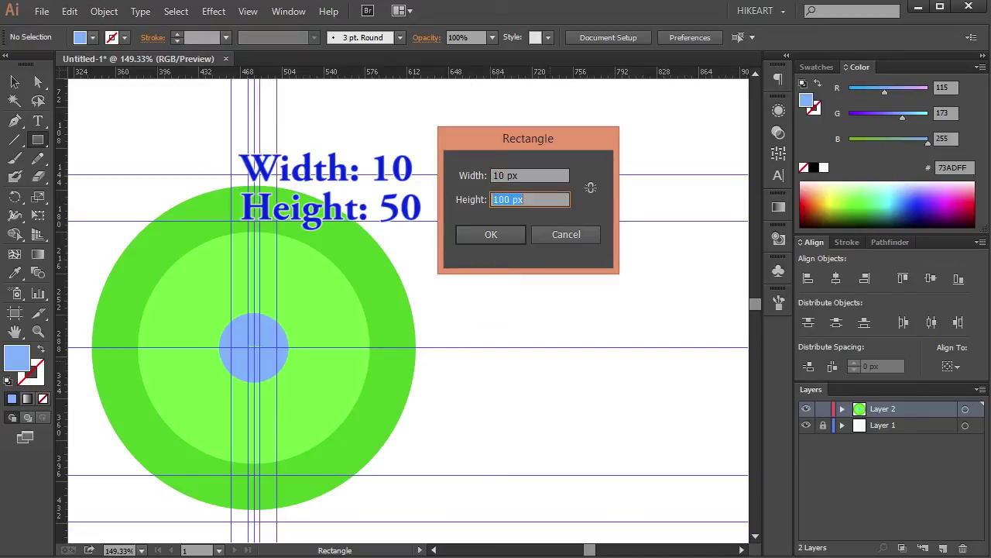
text(50)
key(Return)
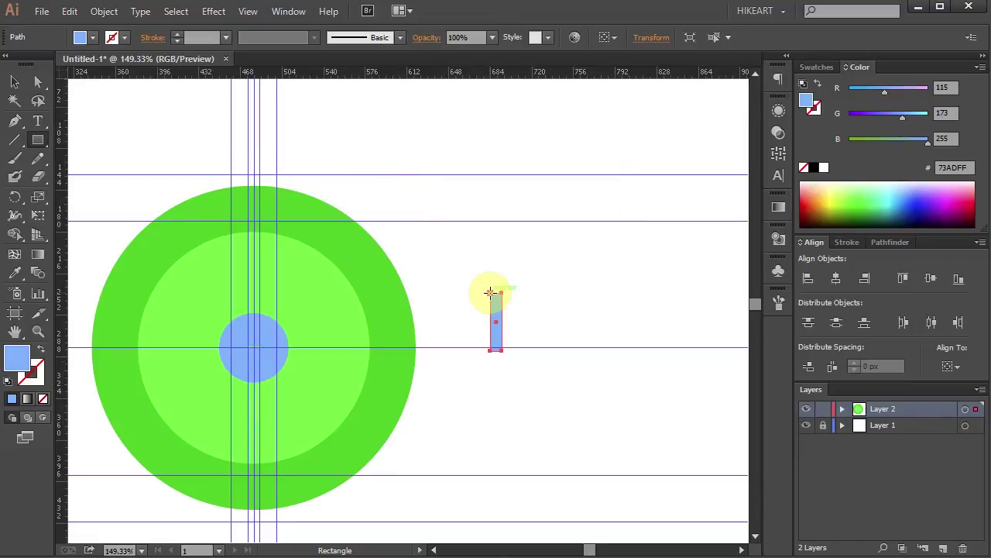
key(v)
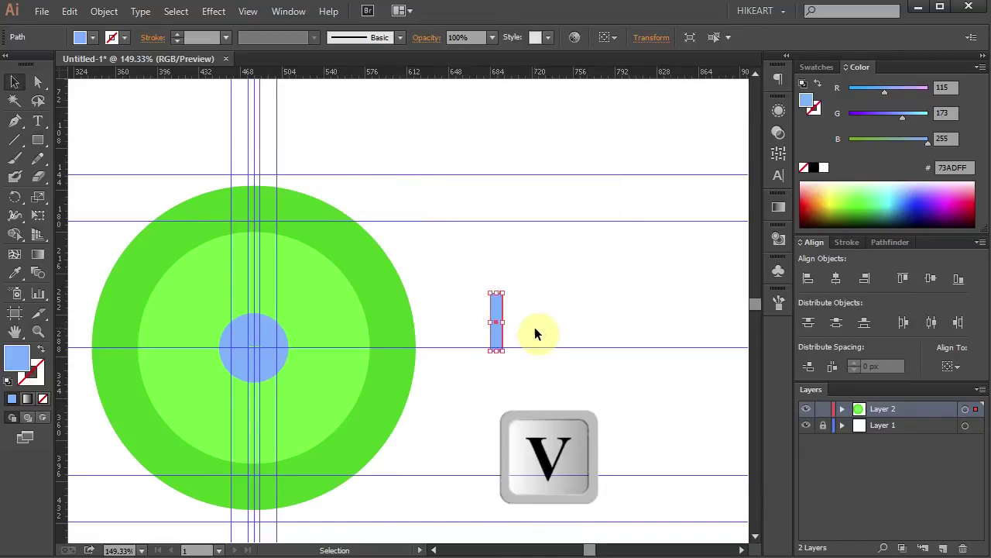
drag(495, 327, 255, 295)
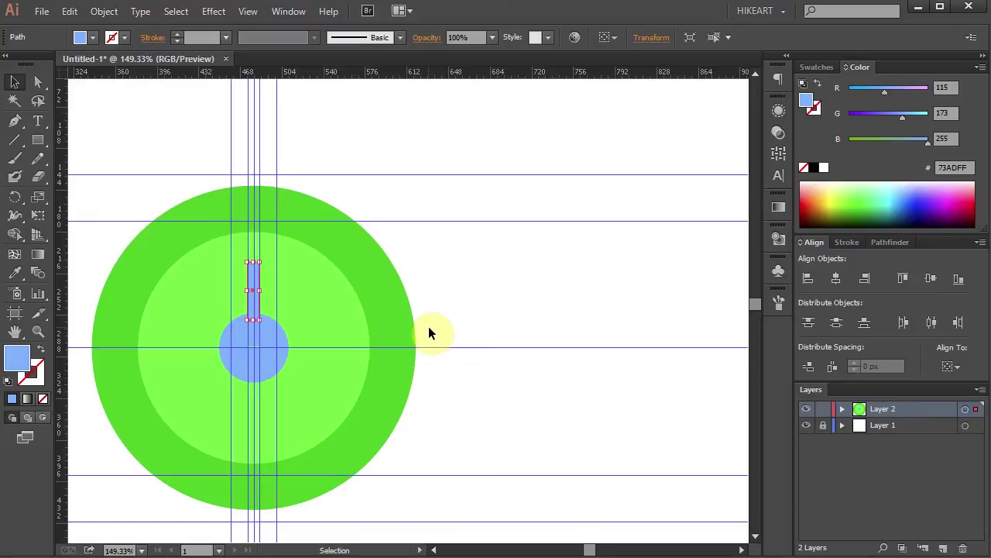
- Rotate copies of the blue bar by 120° around the circles' center to make three evenly spaced bars
key(r)
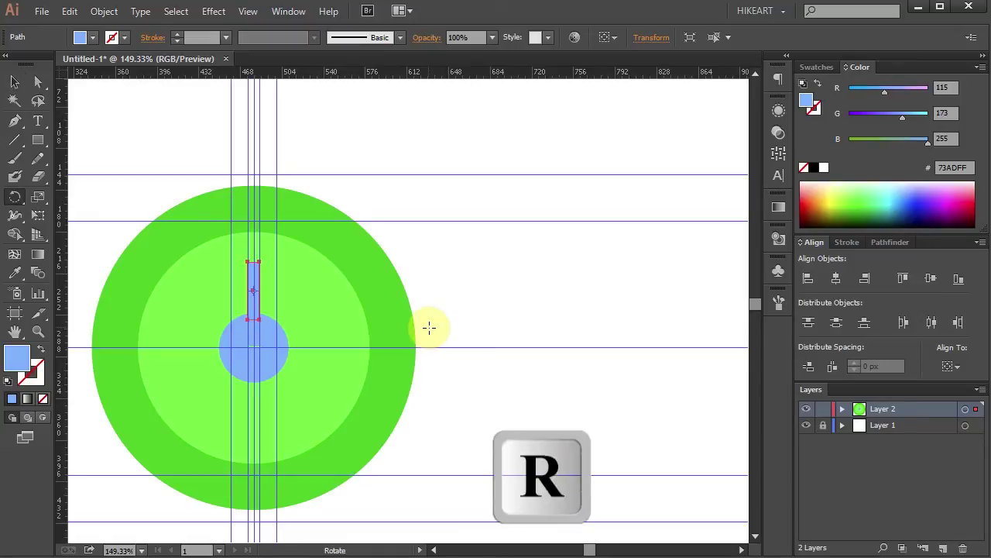
key(alt)
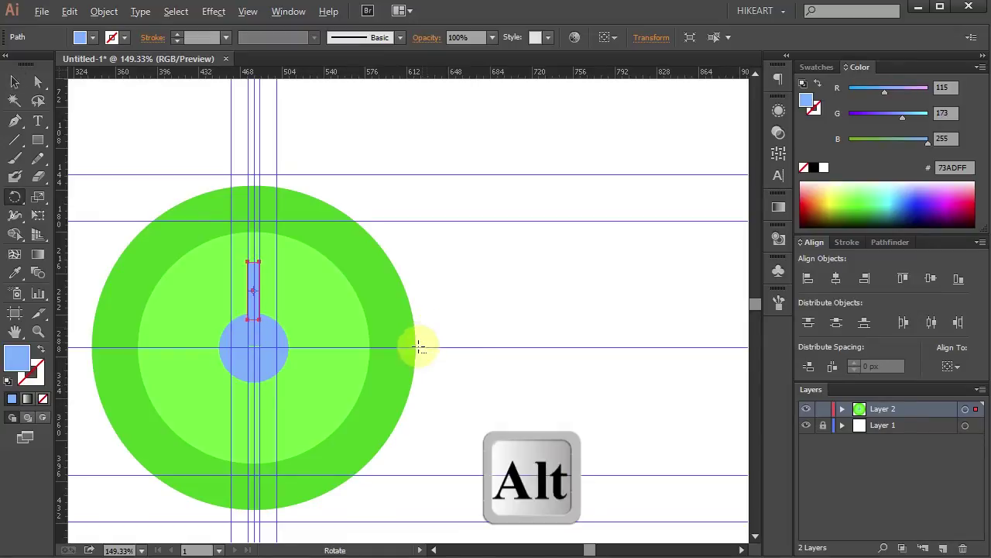
alt+click(254, 349)
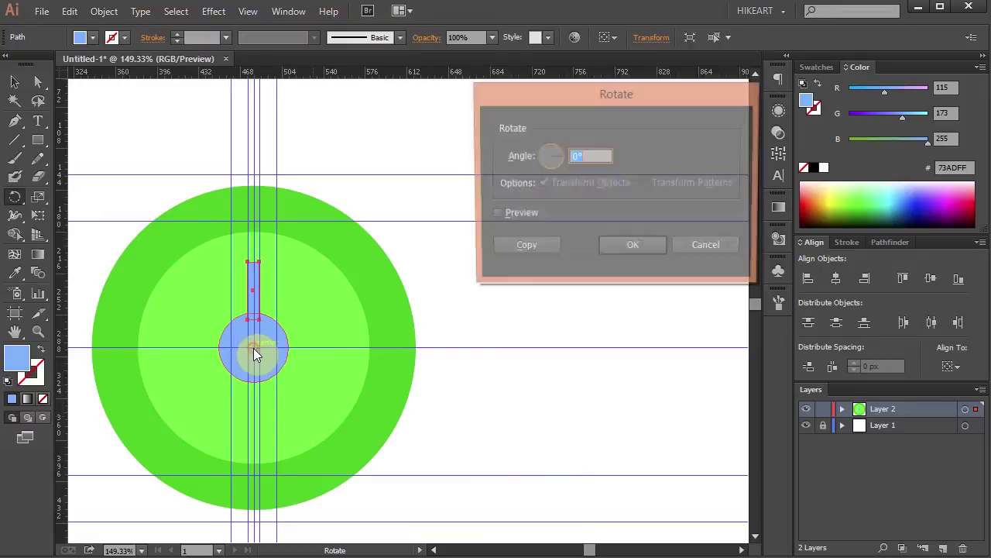
text(12)
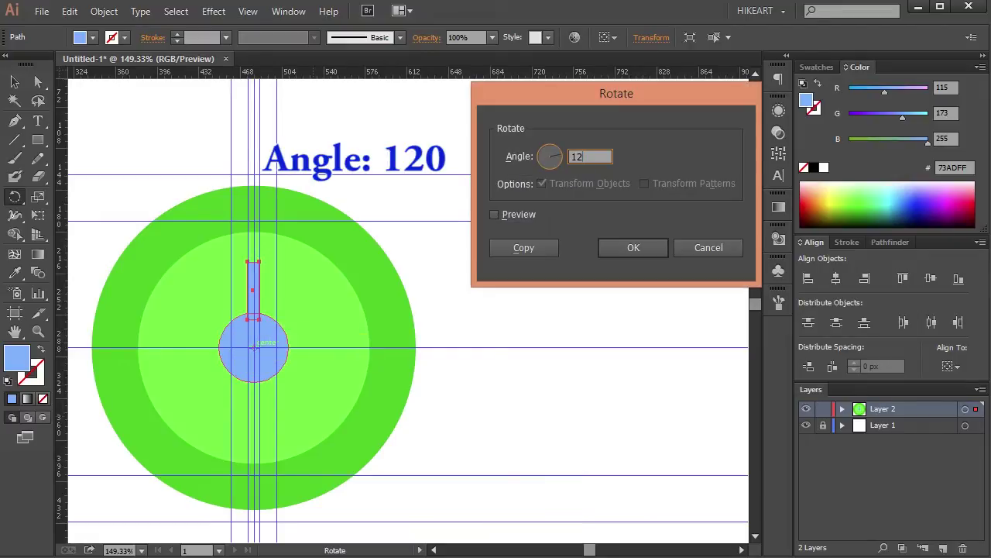
text(0)
click(531, 248)
key(ctrl+d)
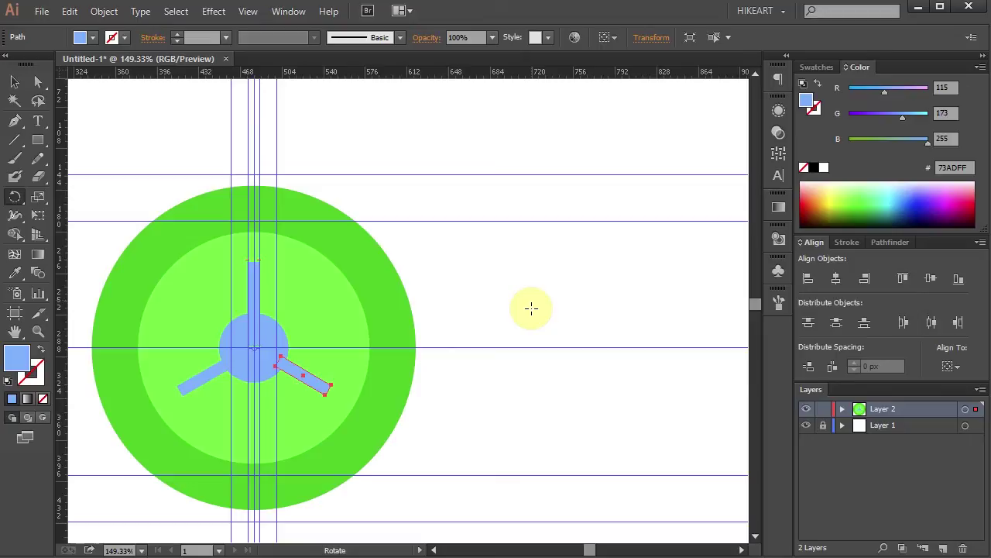
- Select the three bars and the small blue circle, unite them into one shape, and deselect it
key(v)
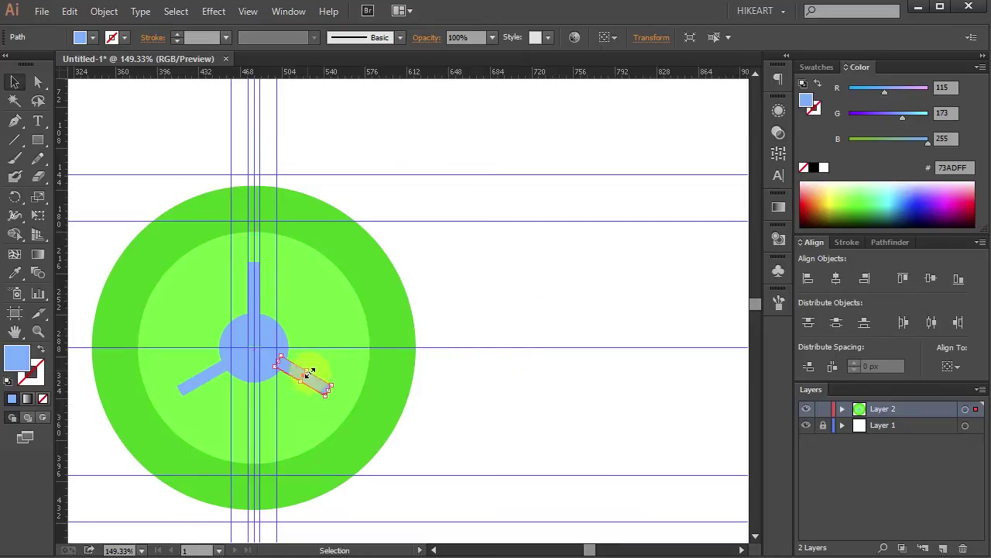
key(shift)
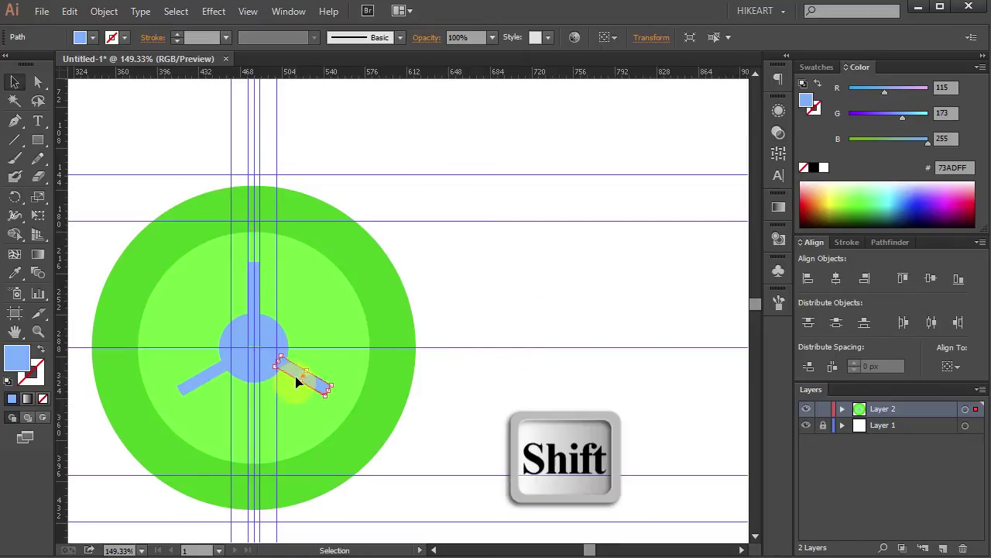
shift+click(253, 279)
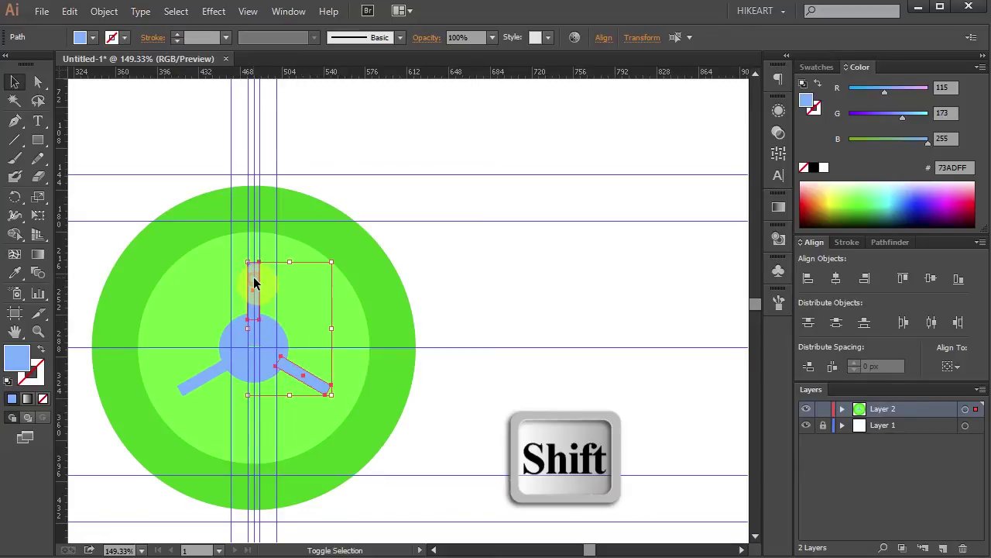
shift+click(187, 382)
shift+click(235, 341)
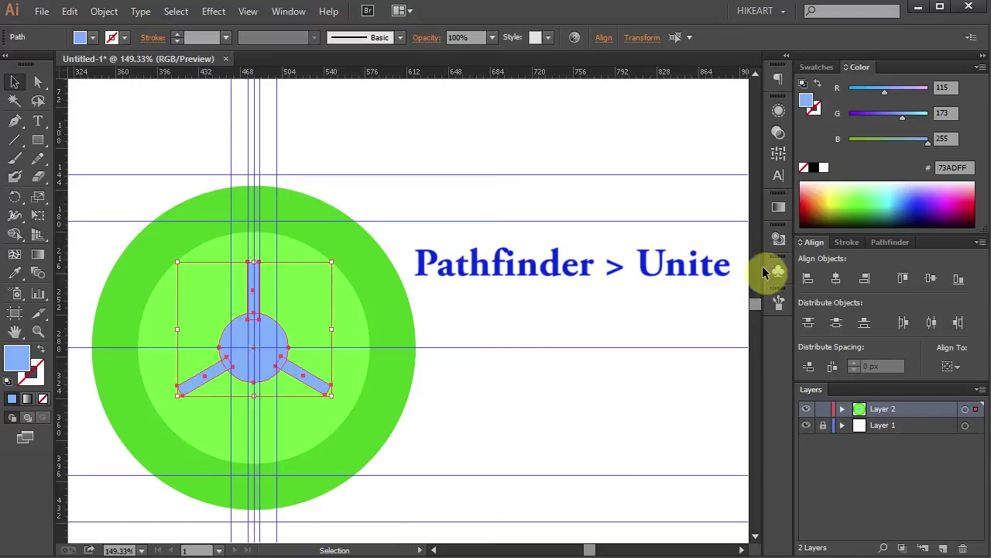
click(885, 243)
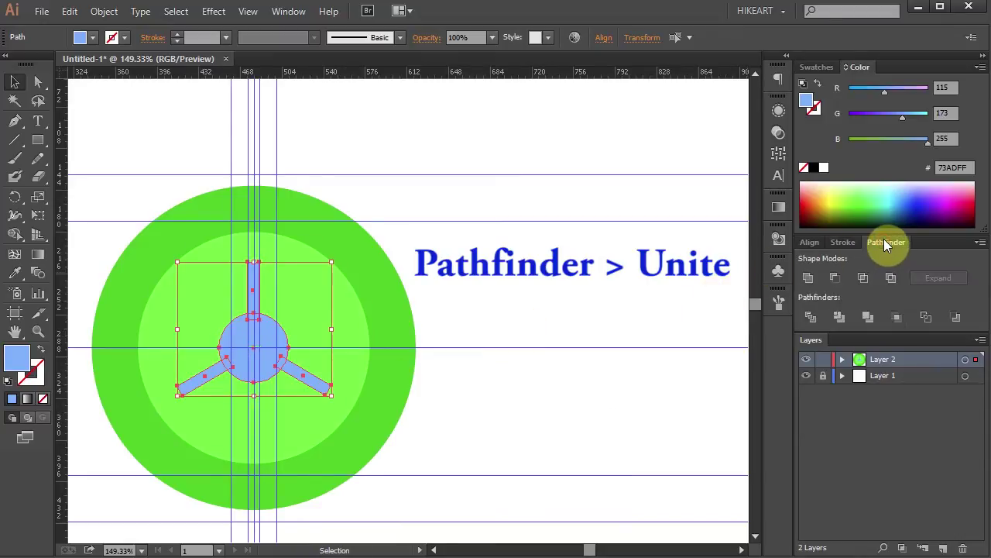
click(810, 277)
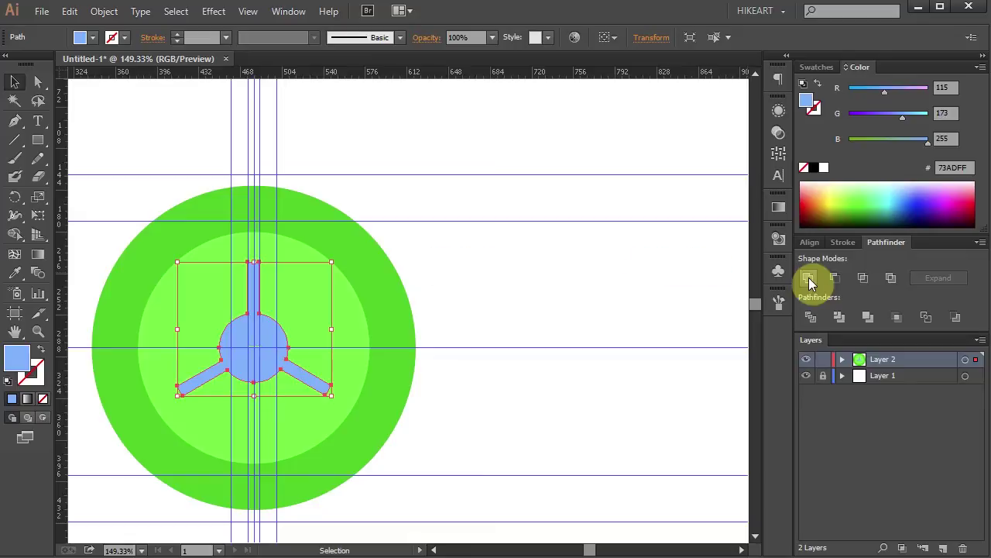
click(585, 416)
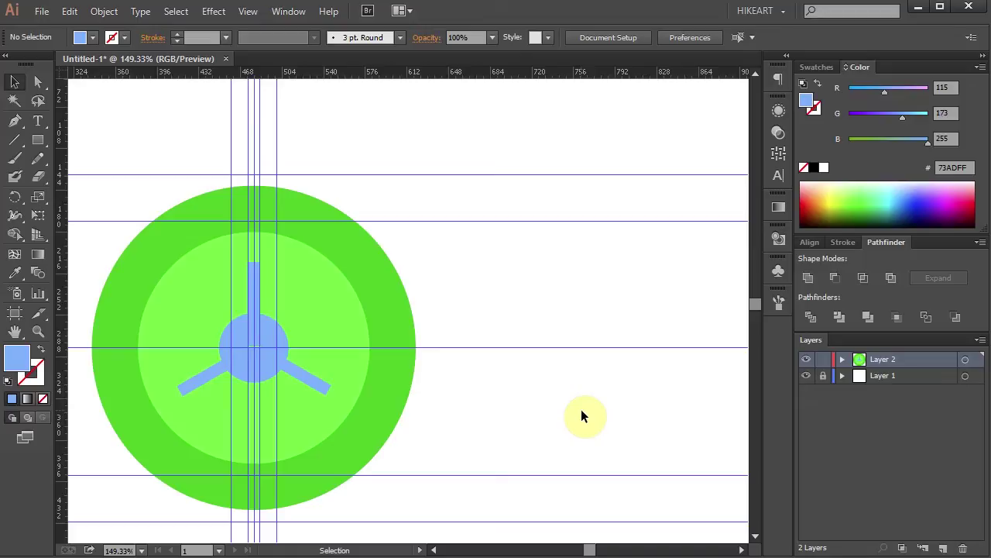
- Expand Layer 2, then lock and hide its three paths
click(843, 360)
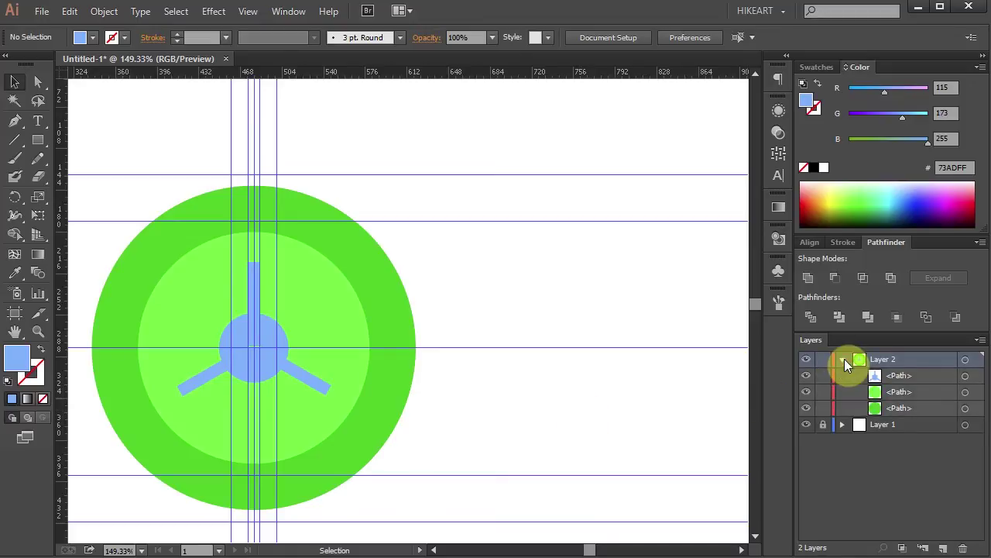
drag(823, 383, 826, 410)
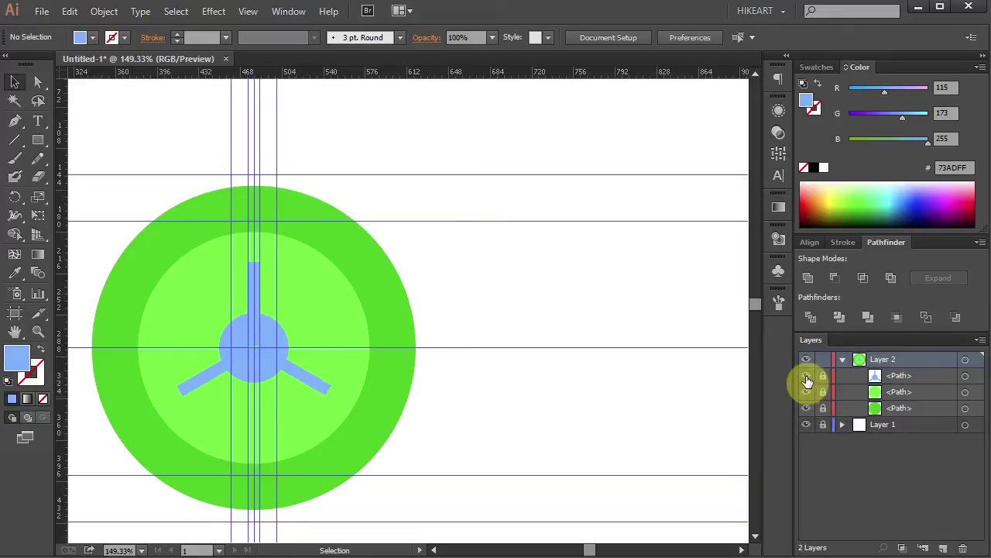
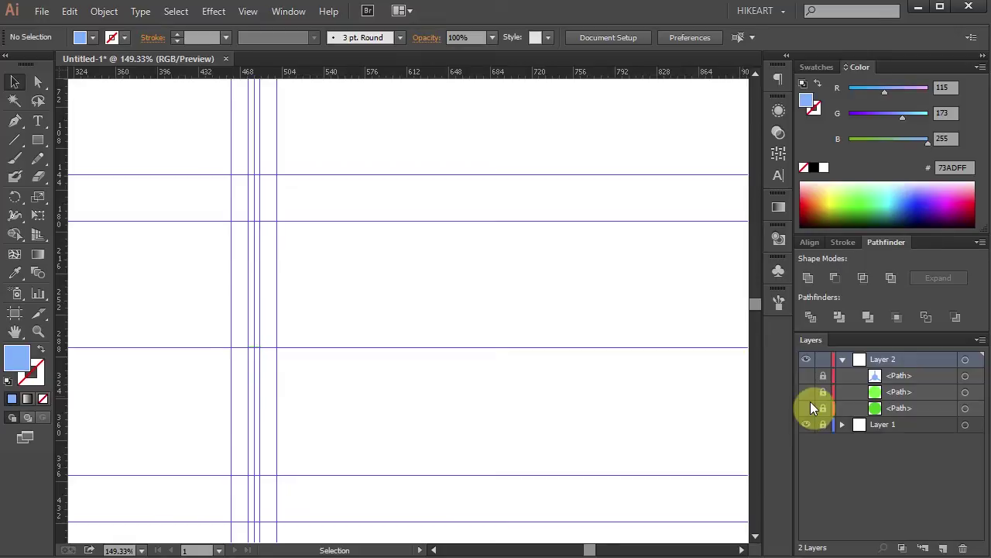
- Draw a 300 by 300 px circle and fill it with light orange FFCF7B
key(ctrl+0)
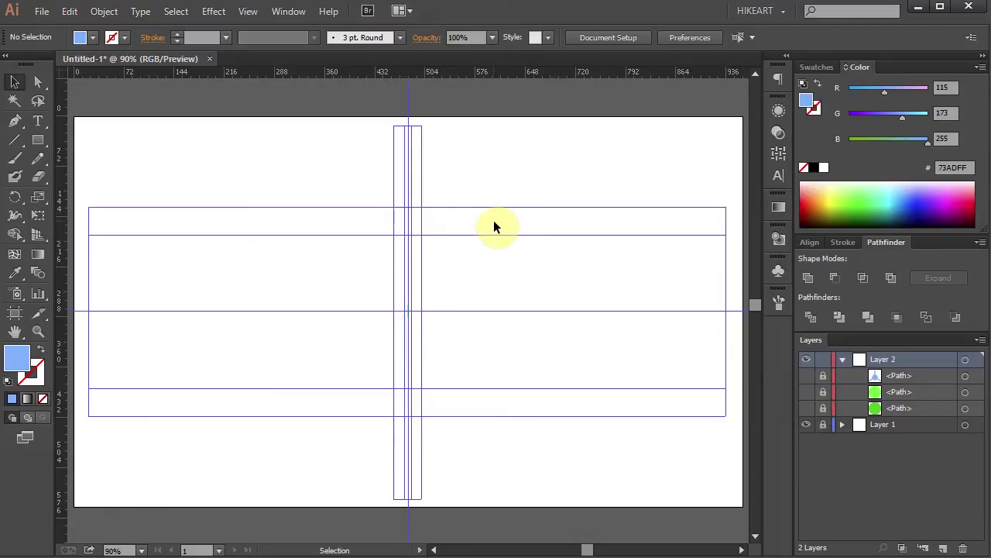
key(l)
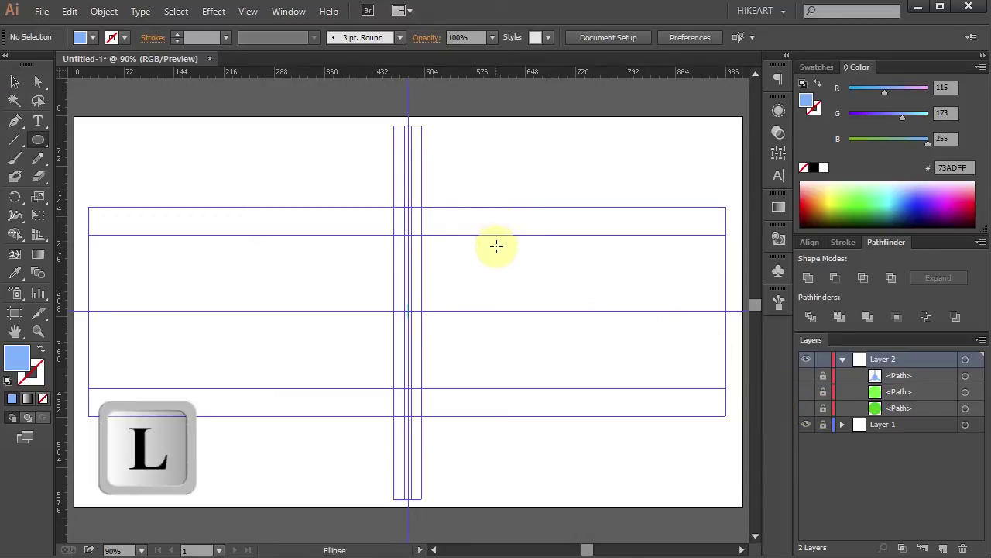
click(472, 257)
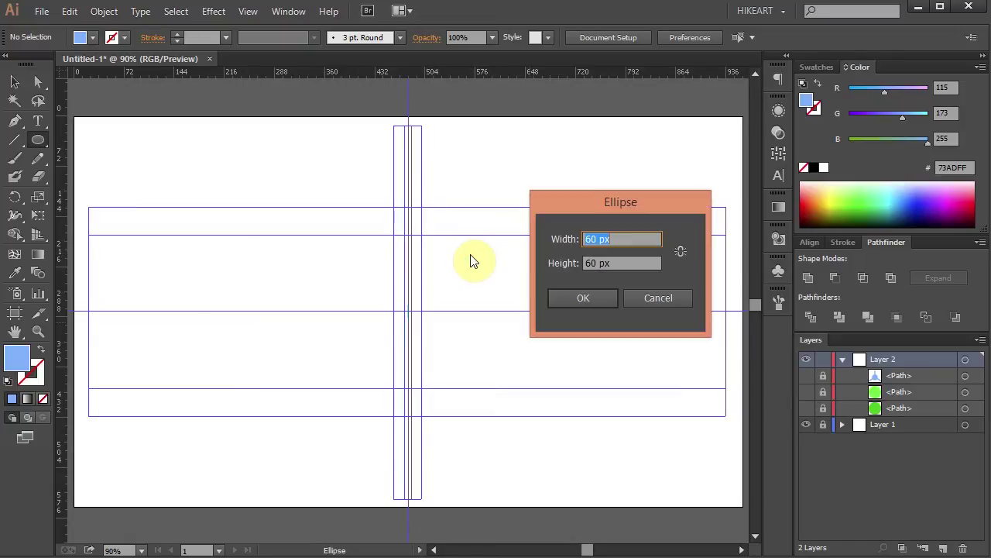
text(300)
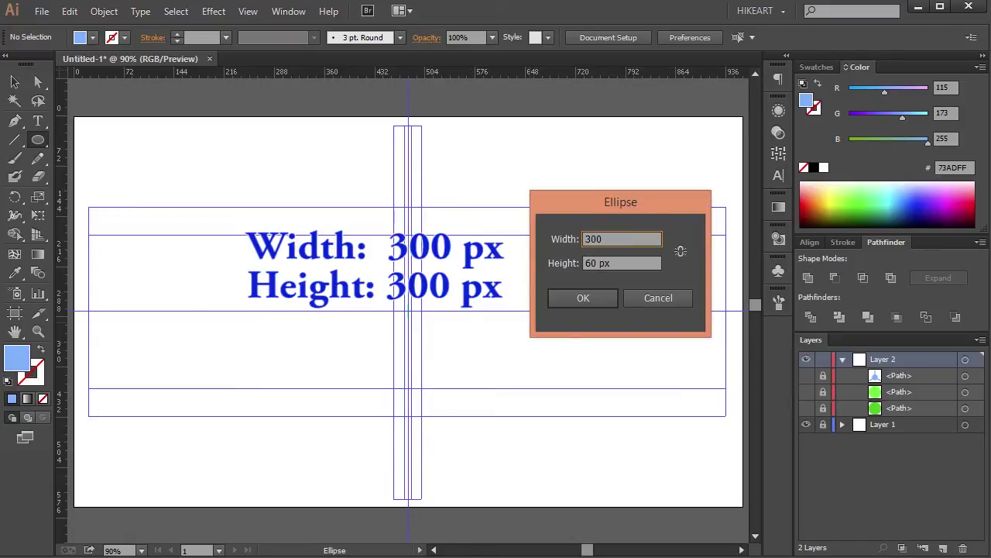
key(Tab)
text(3)
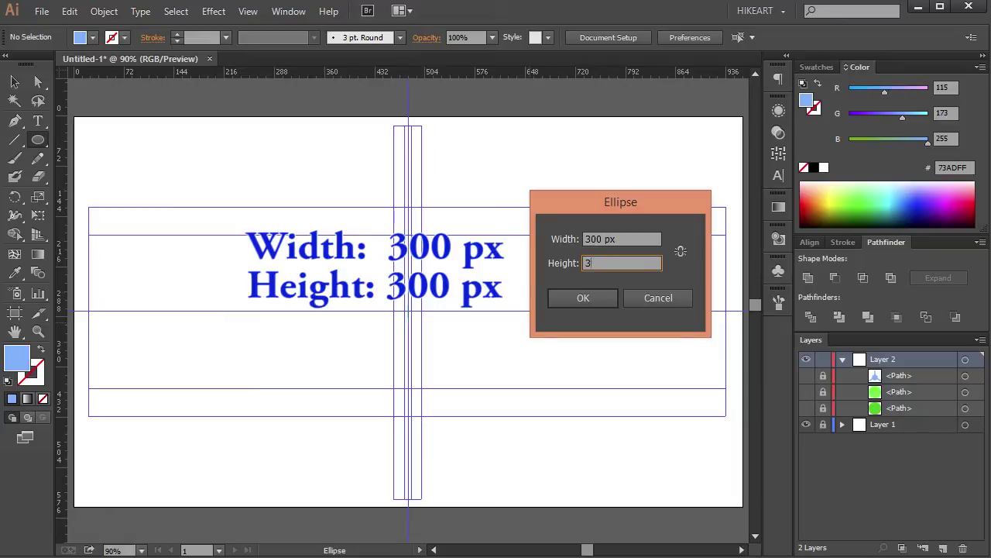
text(00)
key(Return)
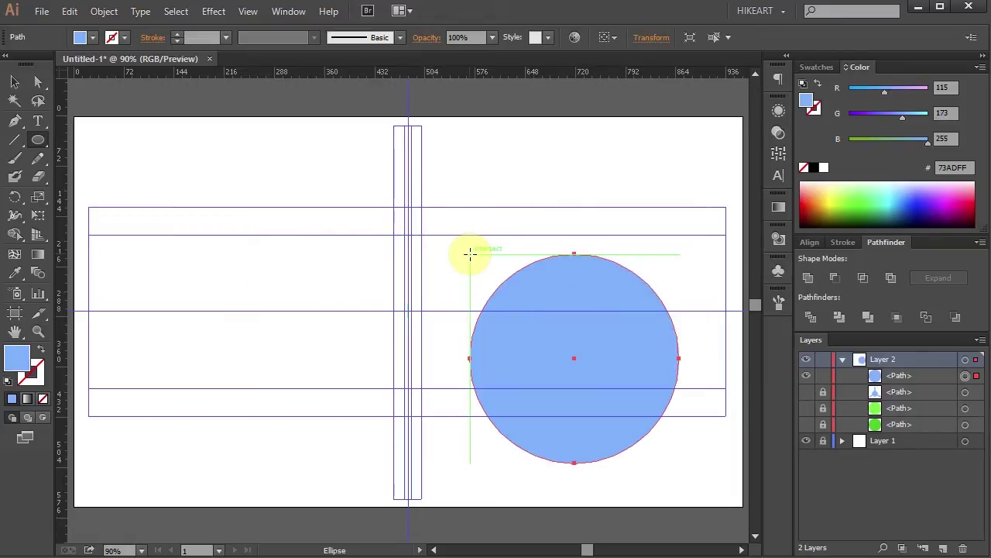
click(824, 188)
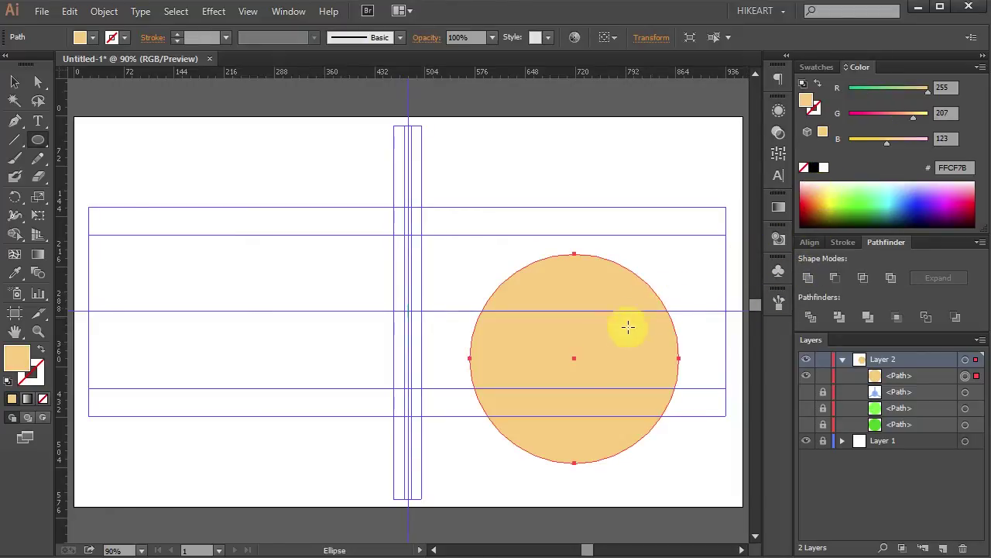
- Move the orange circle so its center sits where the vertical center guide crosses the inner upper horizontal guide, and deselect it
key(v)
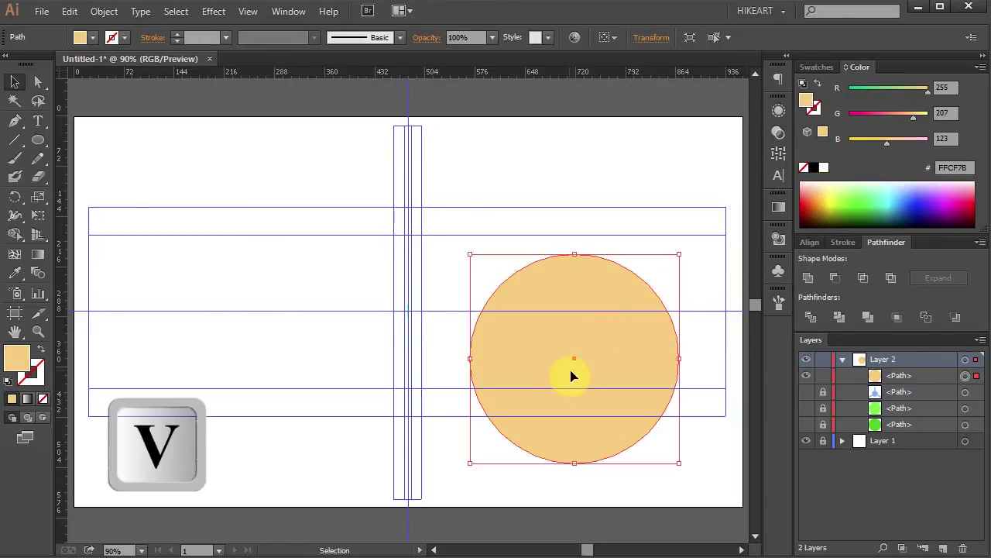
drag(568, 355, 410, 241)
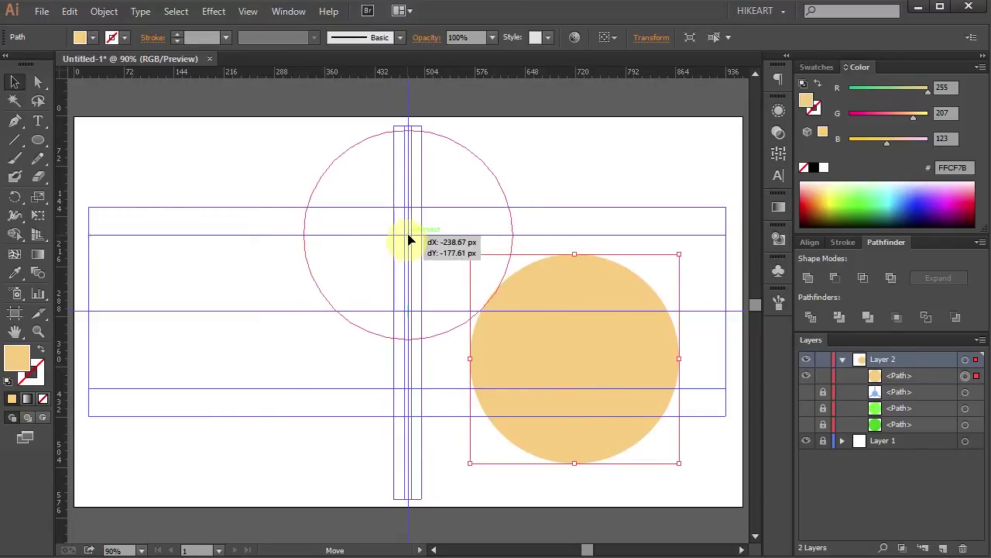
drag(409, 241, 409, 241)
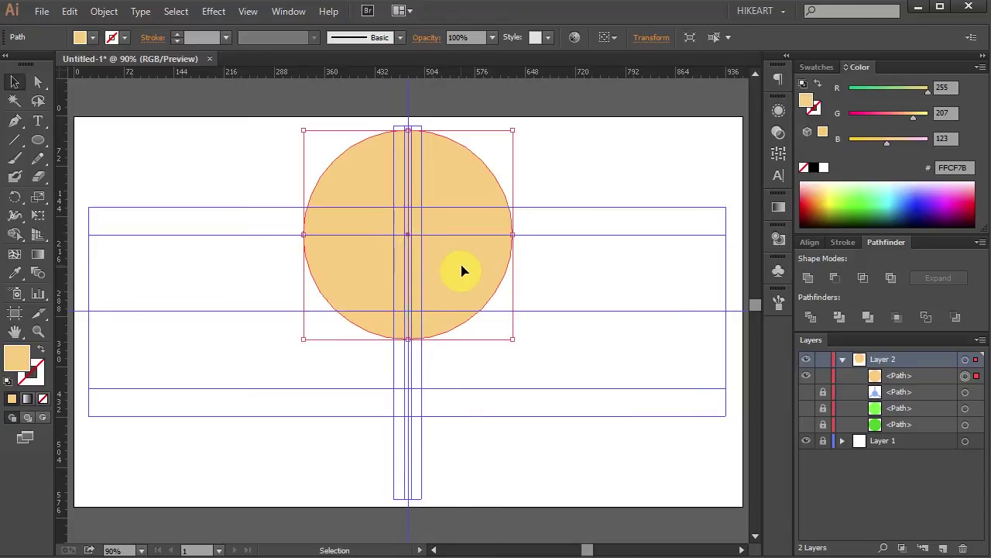
click(593, 324)
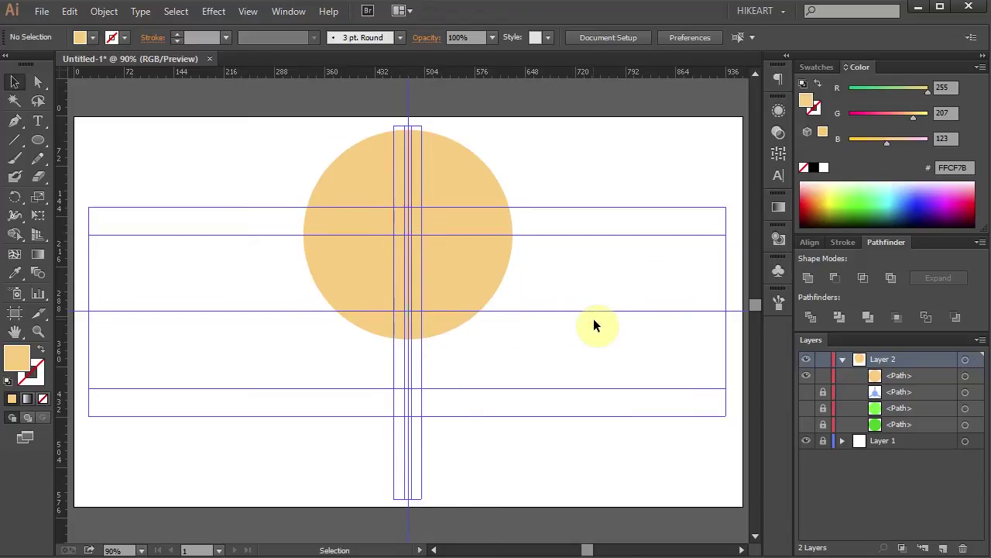
- Draw a 210 by 210 px circle, fill it with blue 5A5DFF, and deselect it
key(l)
click(593, 322)
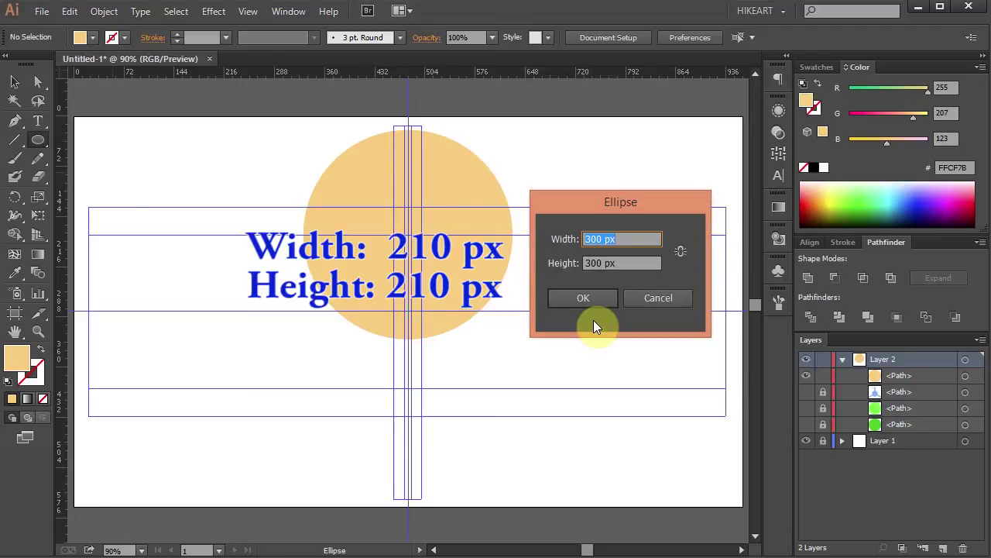
text(210)
key(Tab)
text(2)
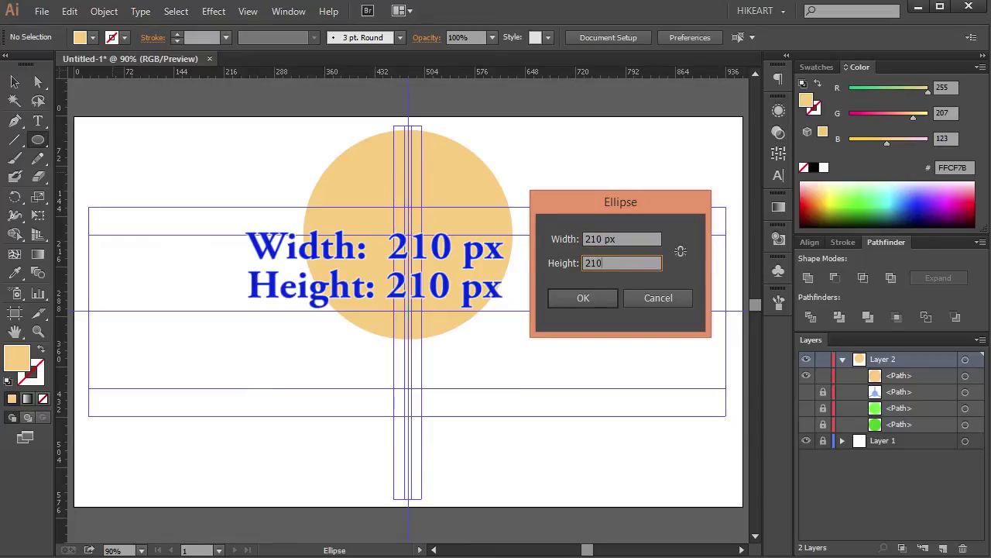
key(Return)
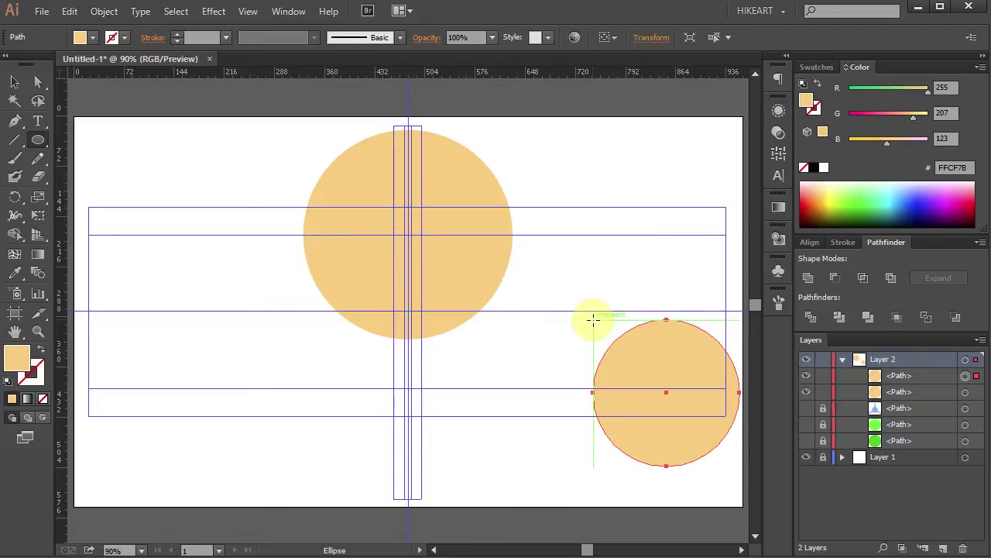
click(921, 191)
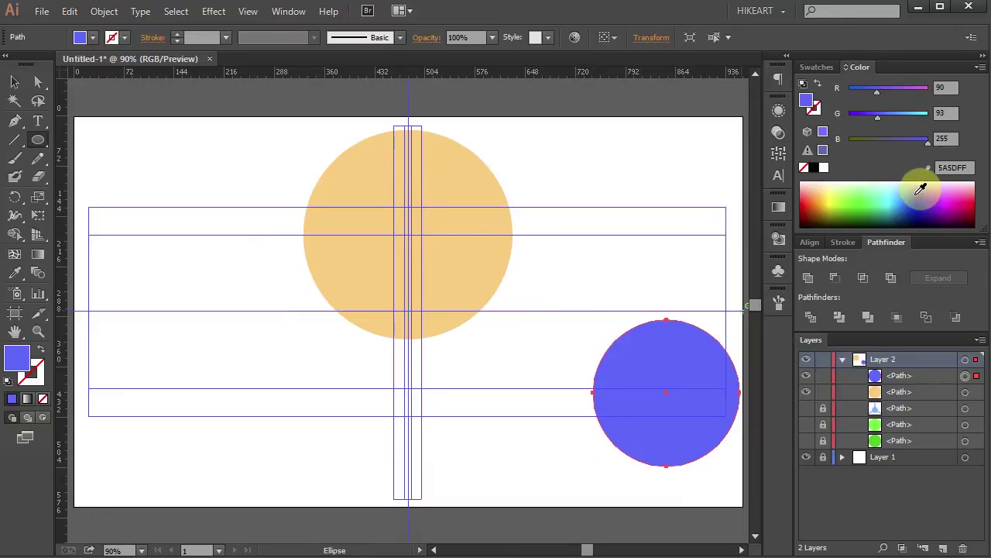
click(627, 277)
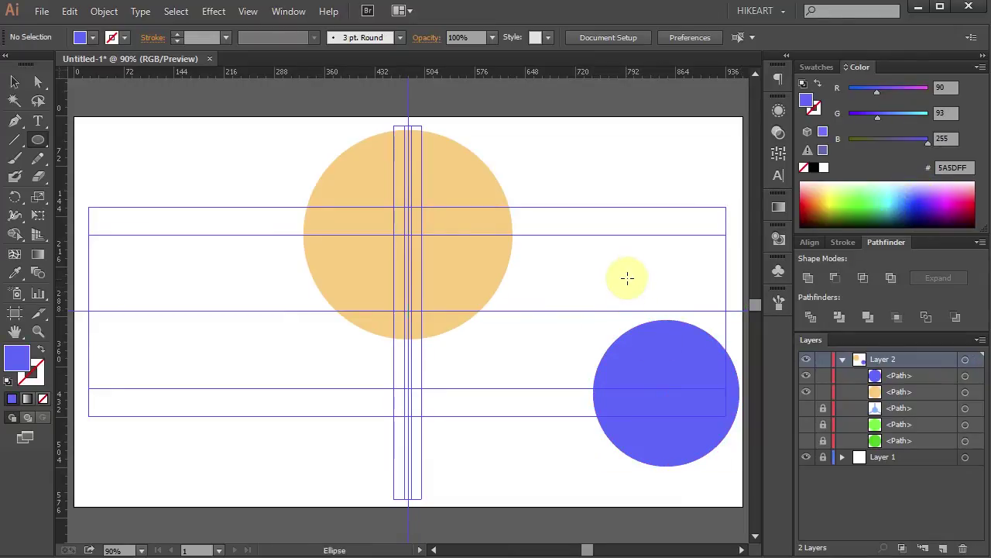
- Draw a 190 by 190 px circle and fill it with pink FF9CF0
text(190)
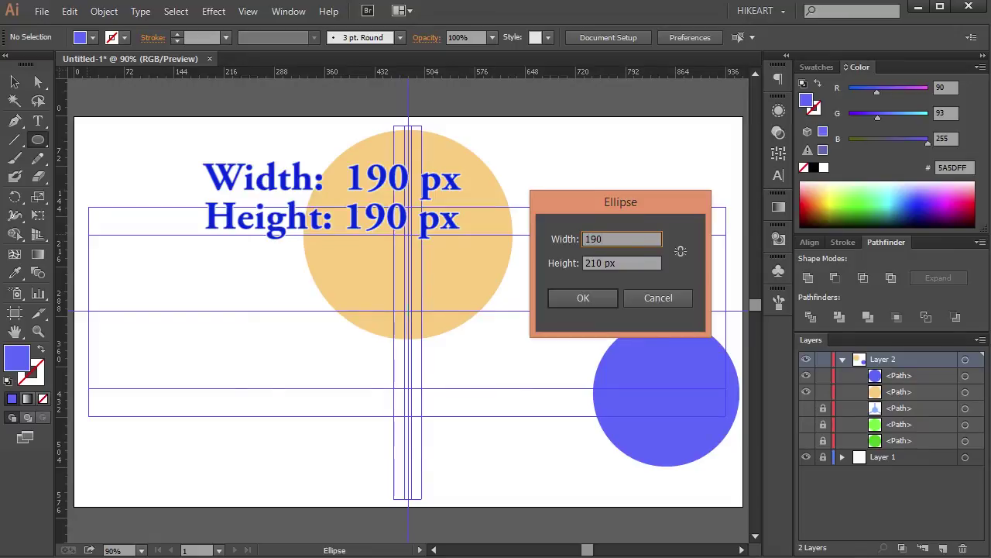
key(Tab)
text(190)
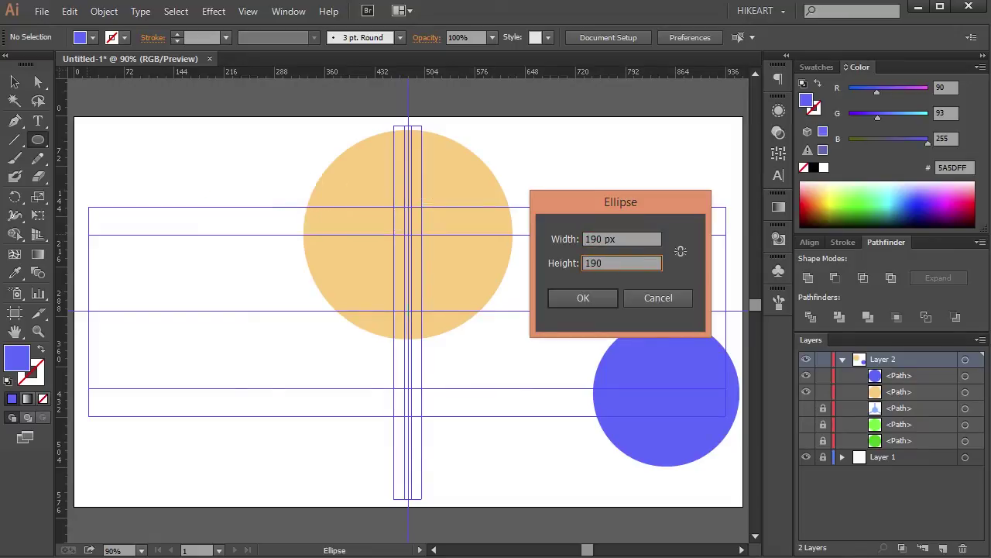
key(Return)
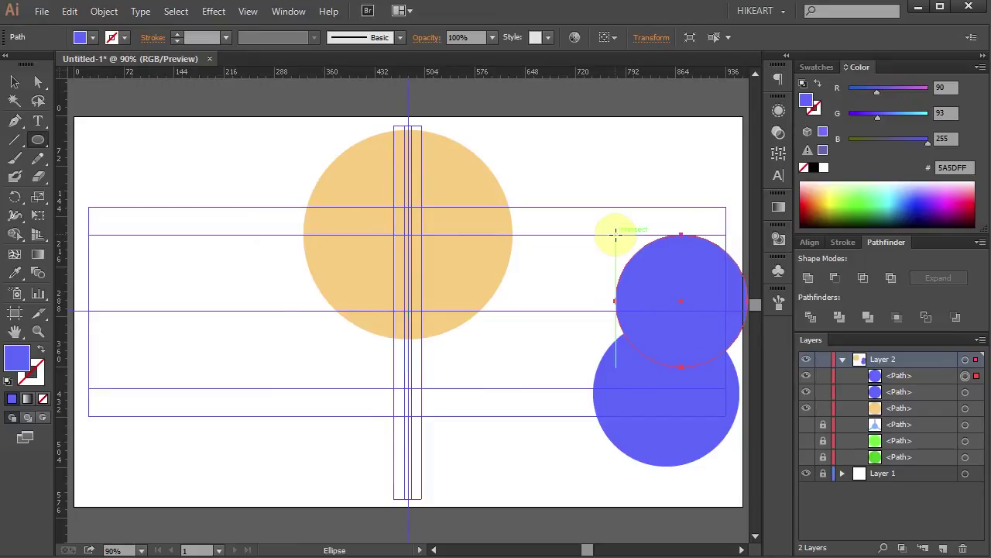
click(955, 182)
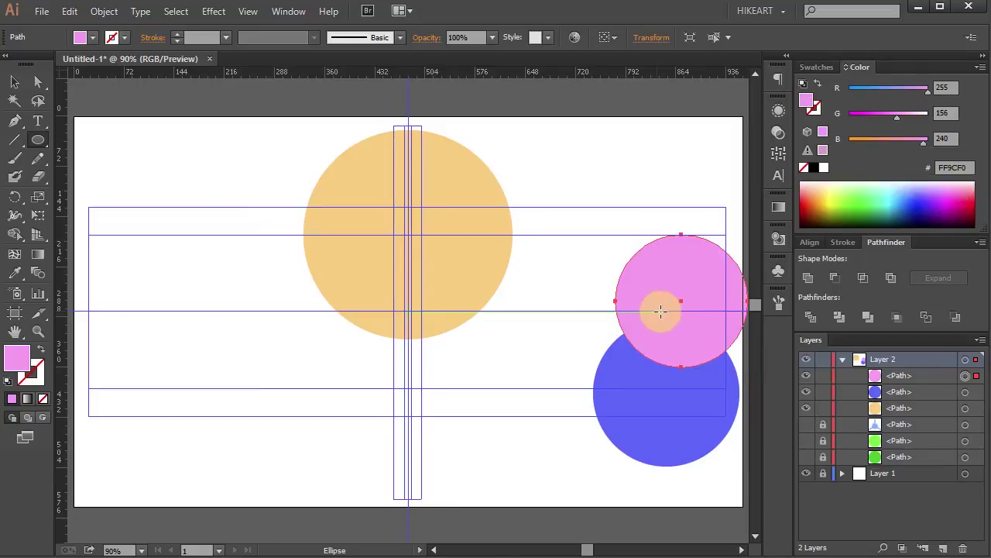
- Center-align the blue and pink circles horizontally and vertically, and move them together to where the vertical center guide crosses the uppermost horizontal guide
key(v)
drag(577, 272, 716, 442)
click(816, 241)
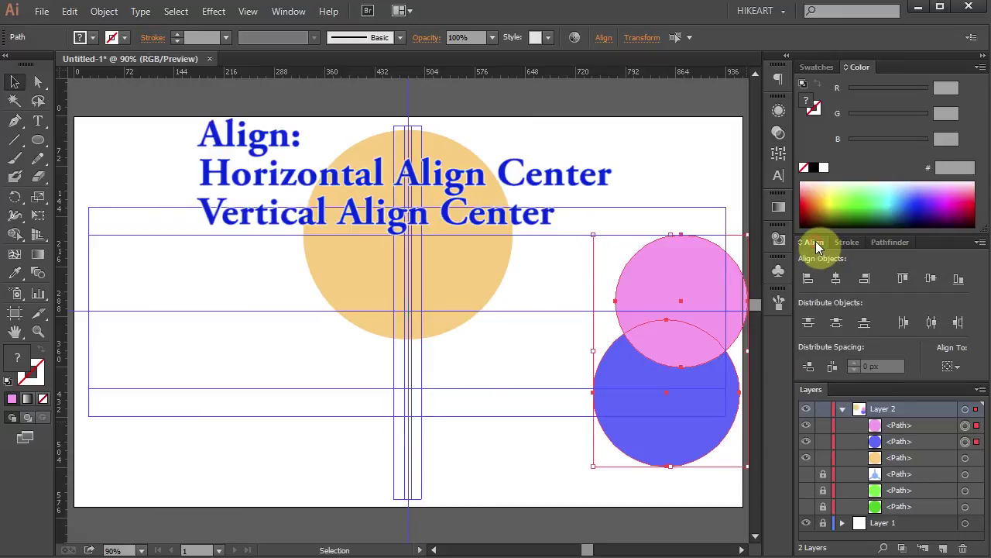
click(836, 279)
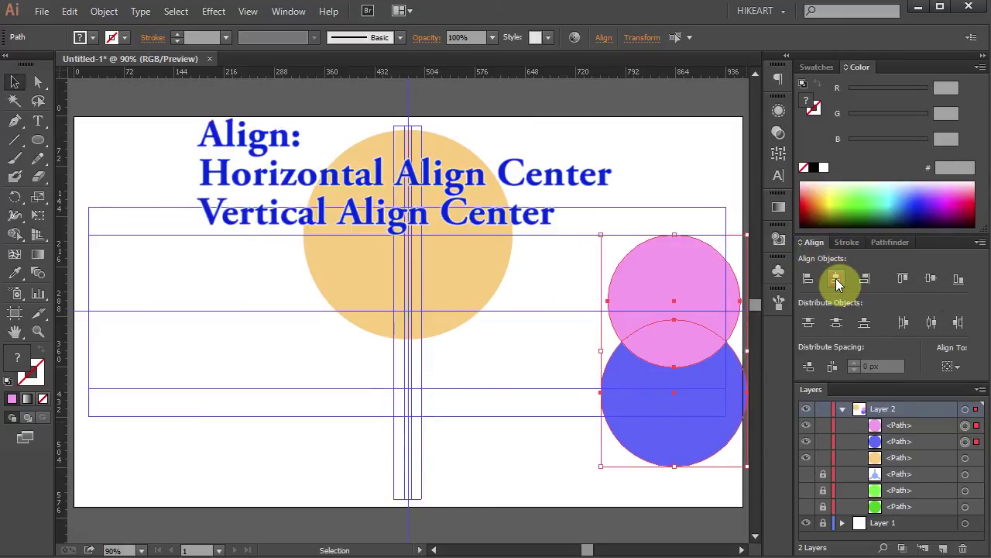
click(930, 278)
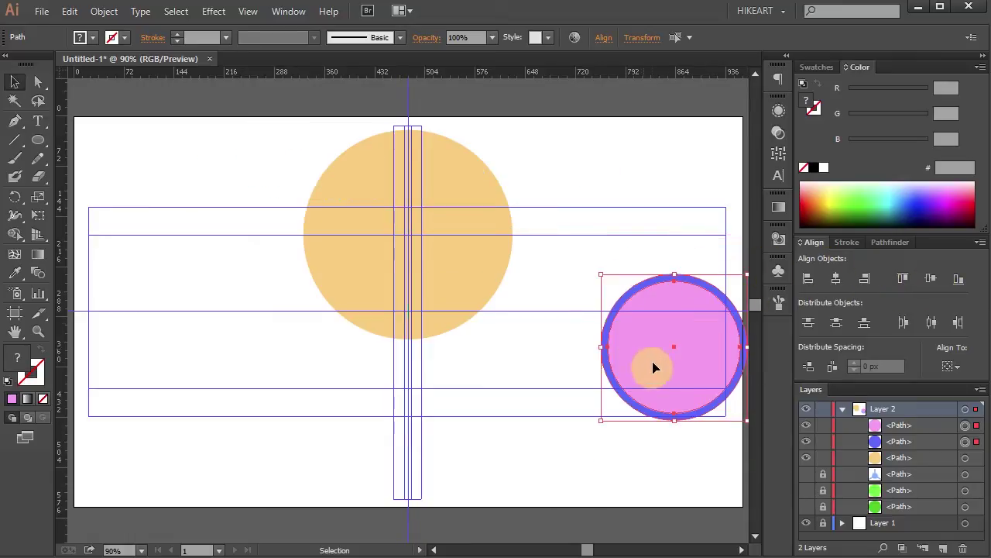
drag(674, 353, 407, 210)
click(594, 264)
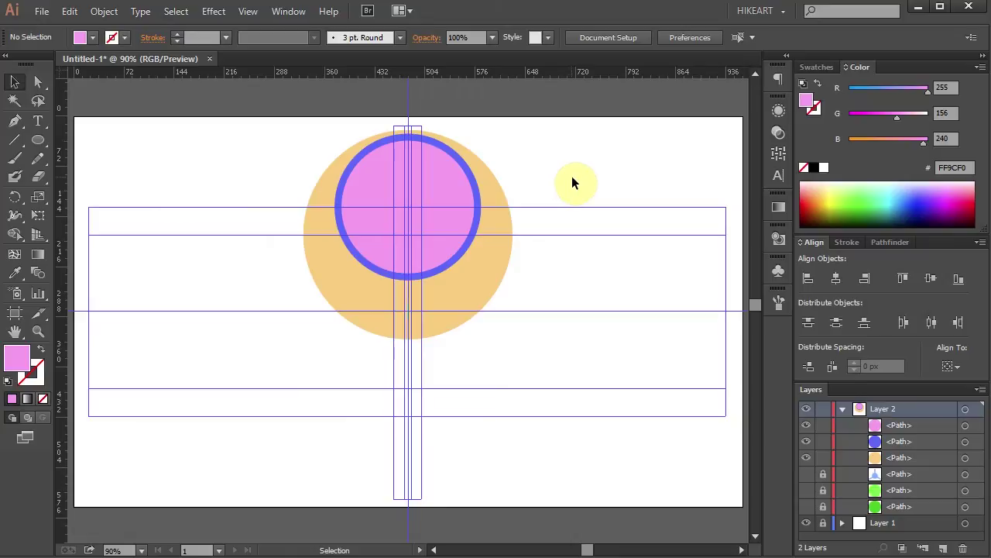
- Draw a 40 by 30 px rectangle, fill it with light green 6CFF62, and deselect it
key(m)
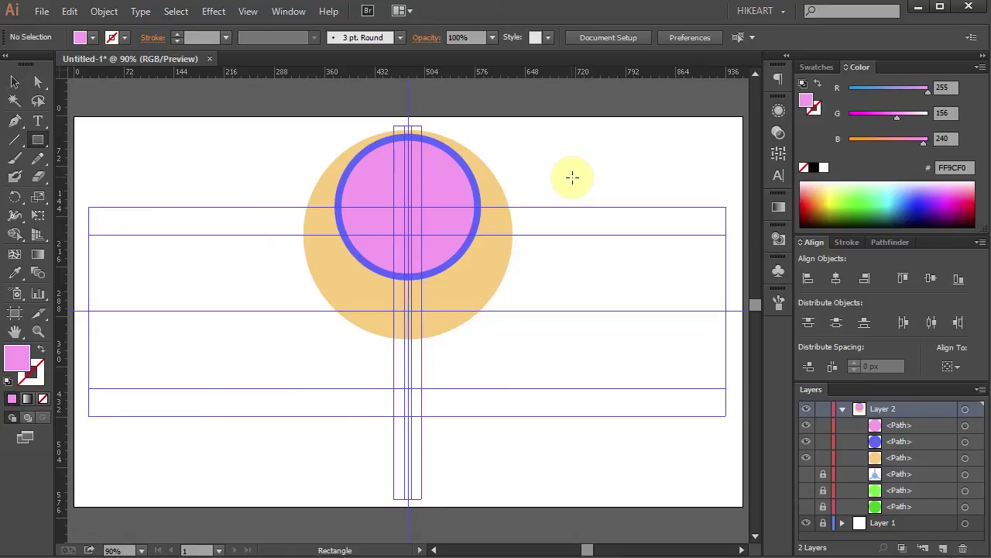
click(573, 177)
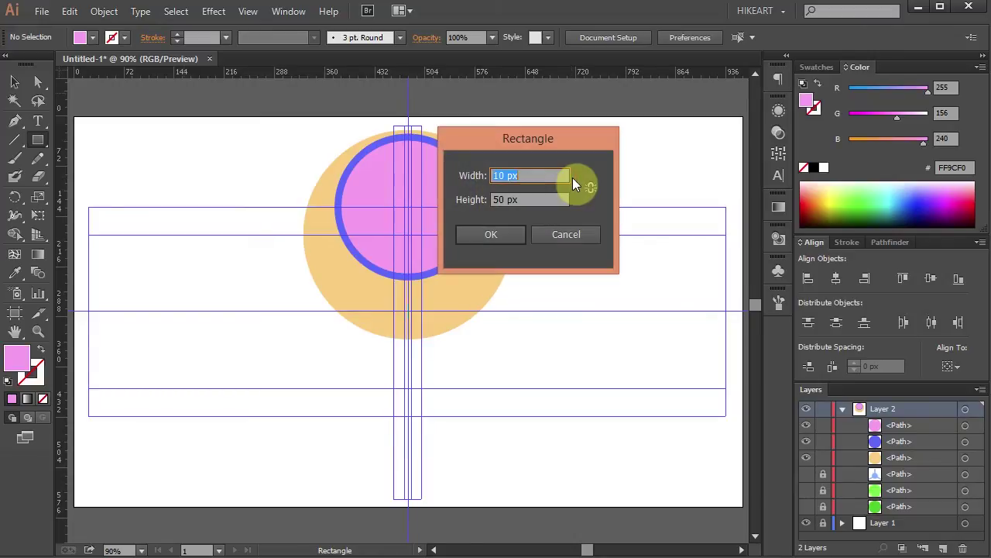
text(40)
key(Tab)
text(30)
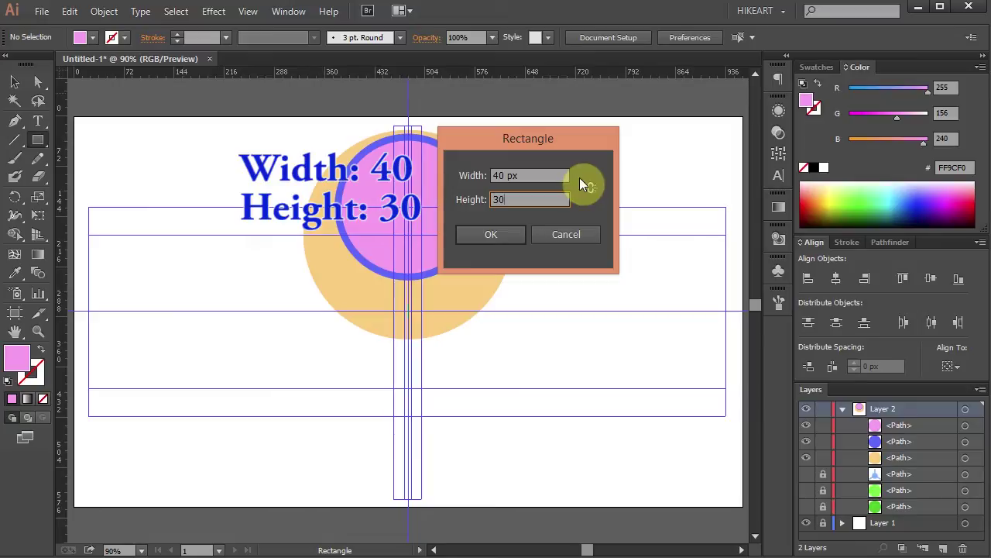
click(505, 236)
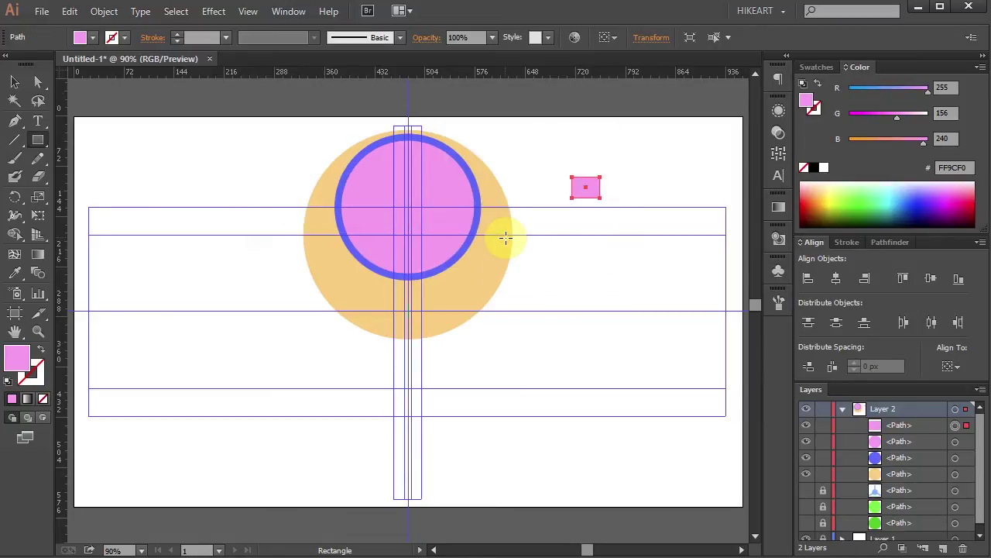
click(858, 191)
key(v)
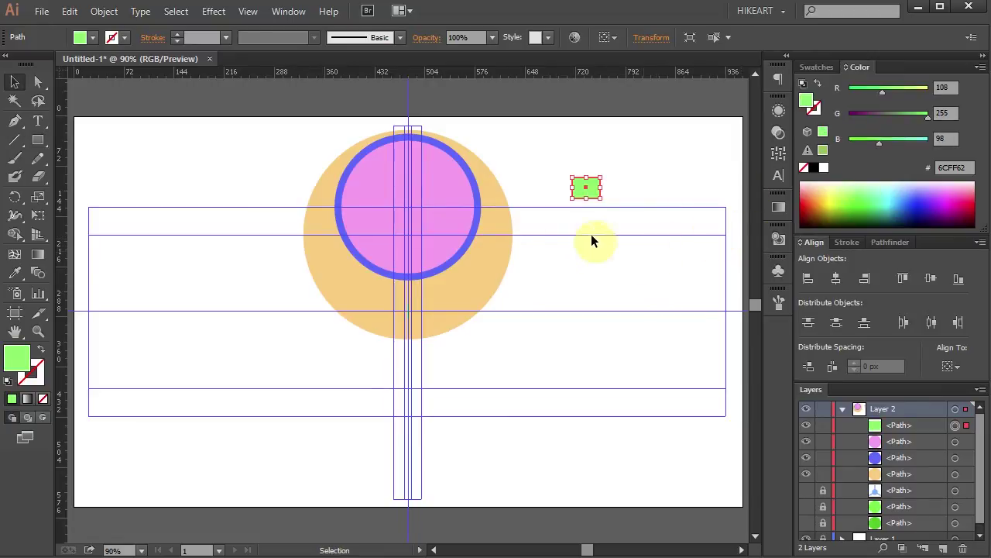
click(580, 247)
- Move the green rectangle between the outermost vertical guides, level with their upper end, covering the top of the circles
key(z)
drag(275, 117, 673, 343)
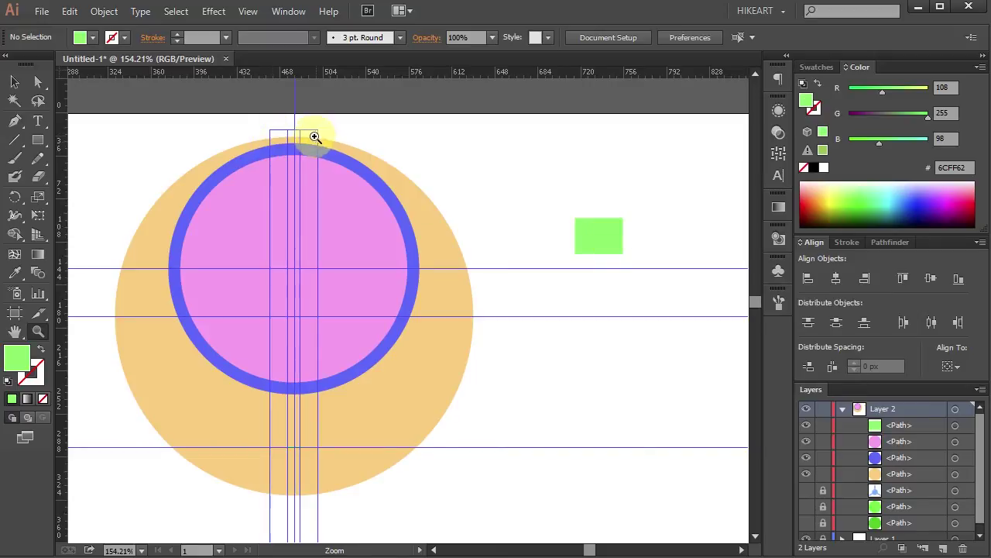
key(v)
drag(577, 234, 272, 147)
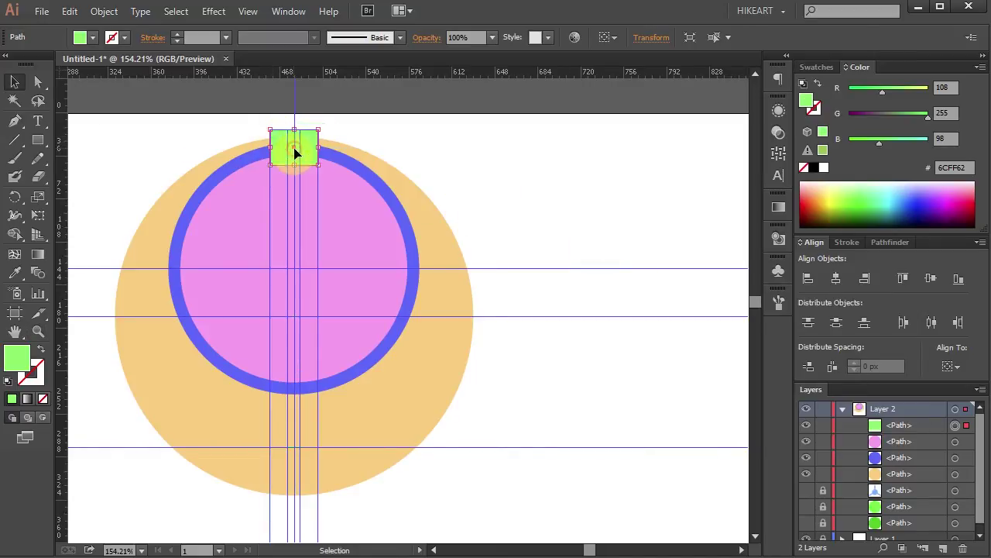
click(477, 162)
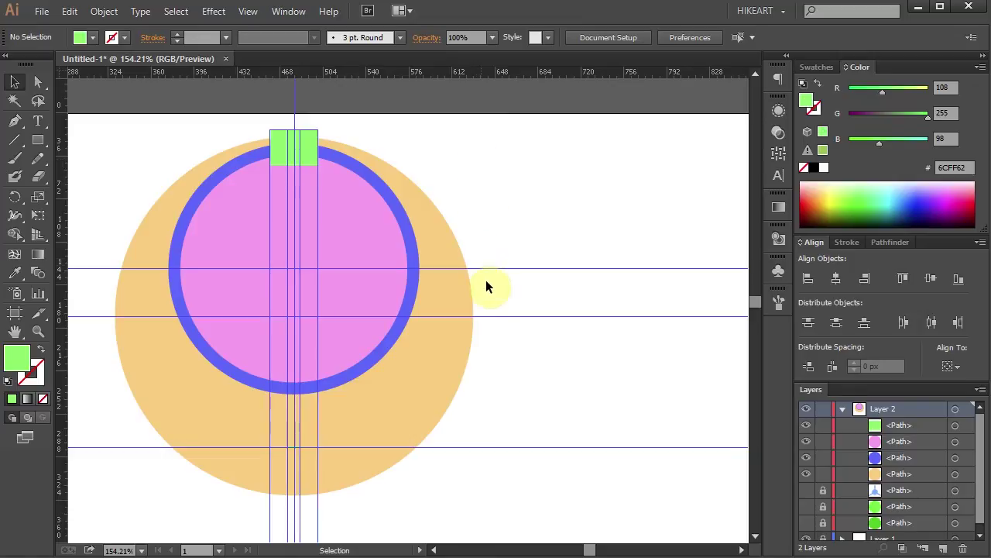
- Hide the guides and subtract the blue circle from the orange circle with Minus Front
key(ctrl+semicolon)
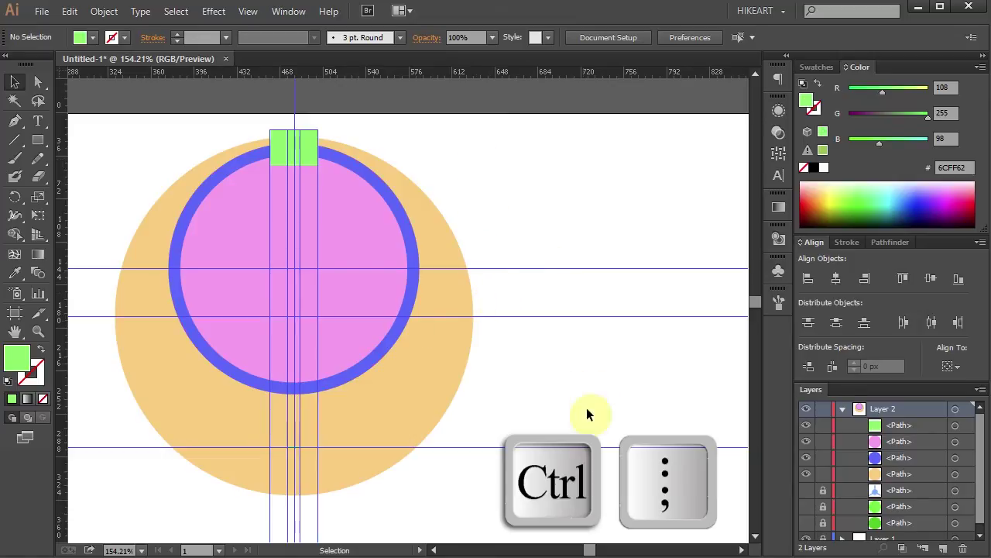
key(ctrl+semicolon)
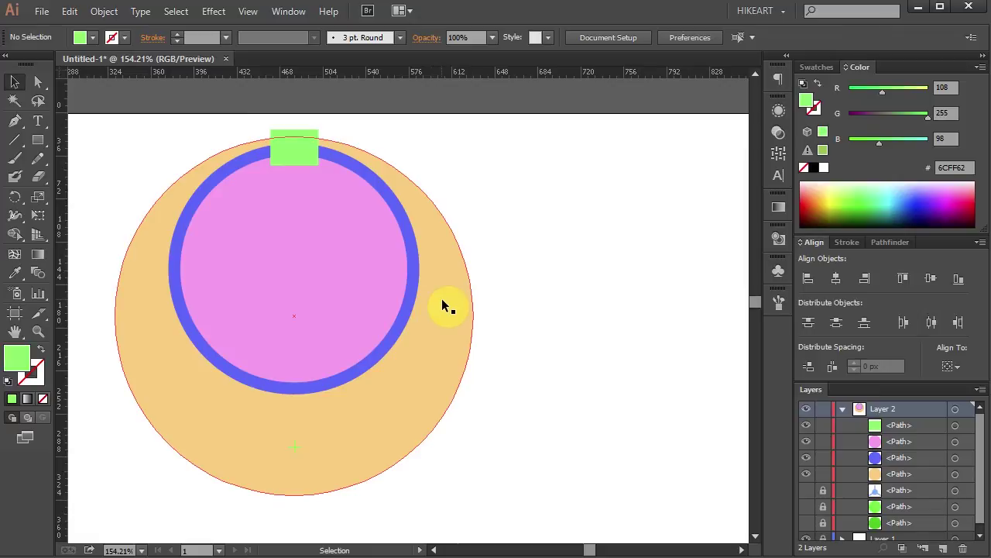
click(444, 308)
shift+click(413, 280)
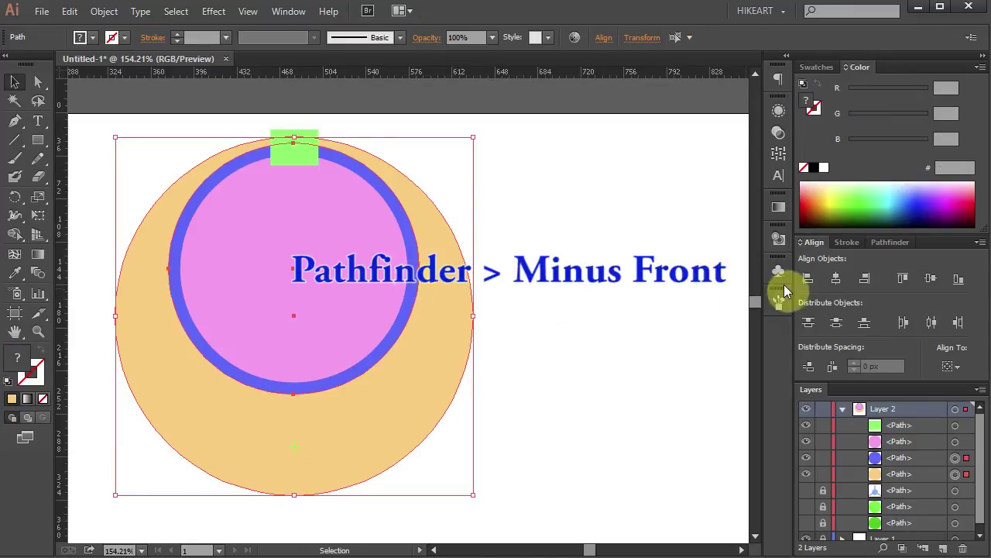
click(877, 243)
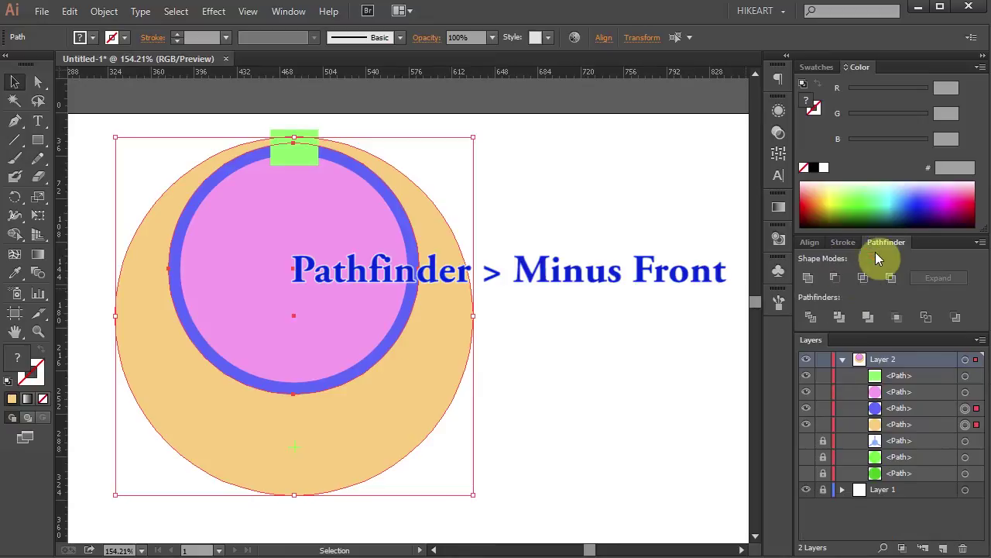
click(834, 279)
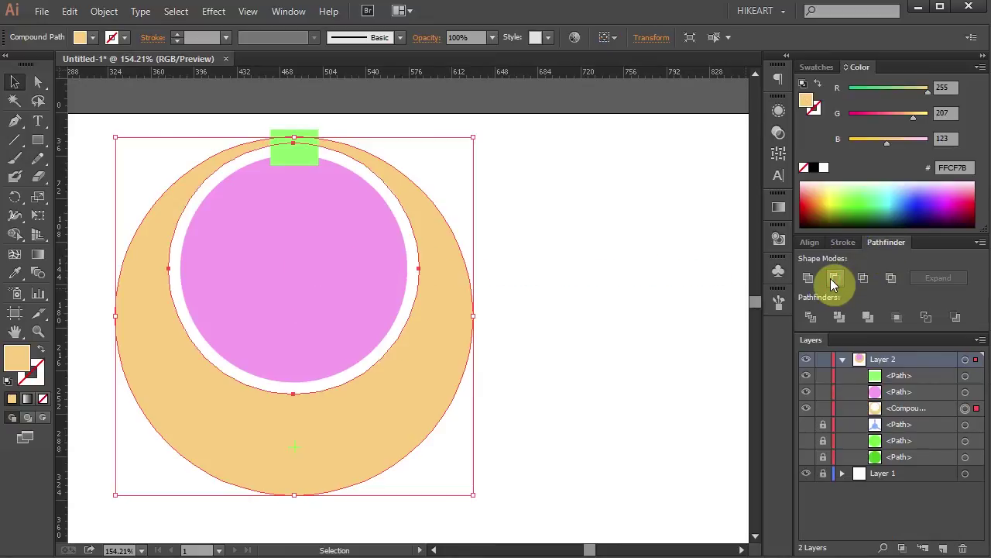
click(542, 166)
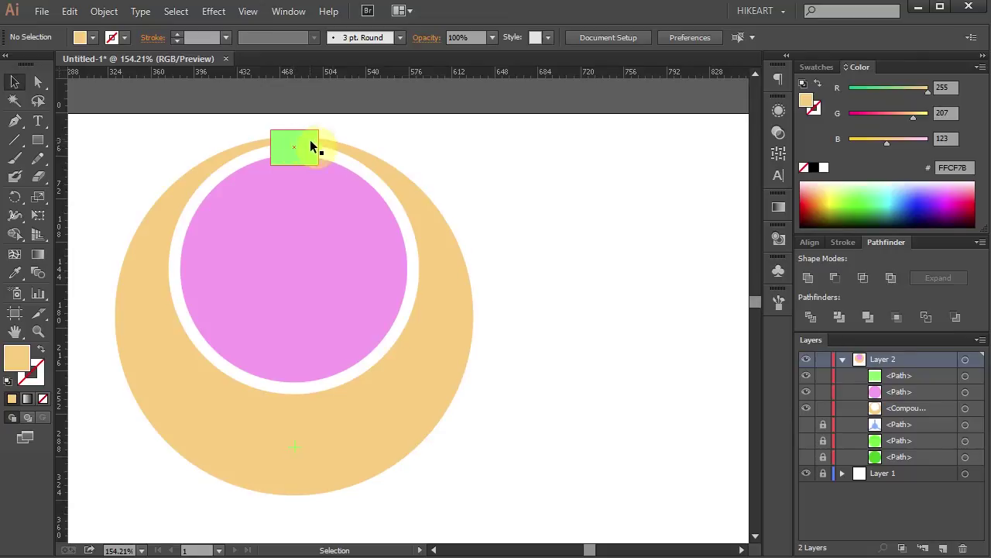
- Cut the green rectangle out of the top of the orange ring with Minus Front, and deselect the result
click(443, 229)
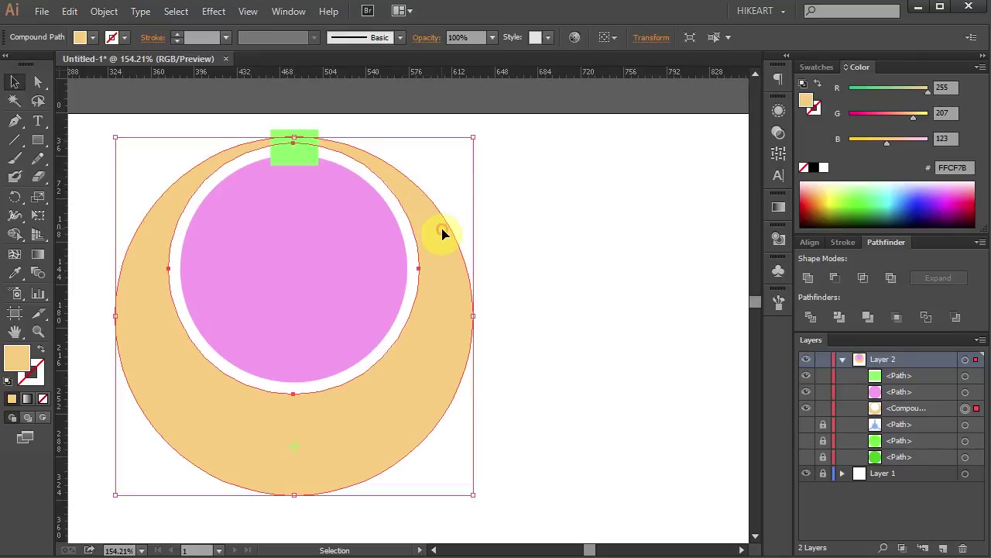
key(shift)
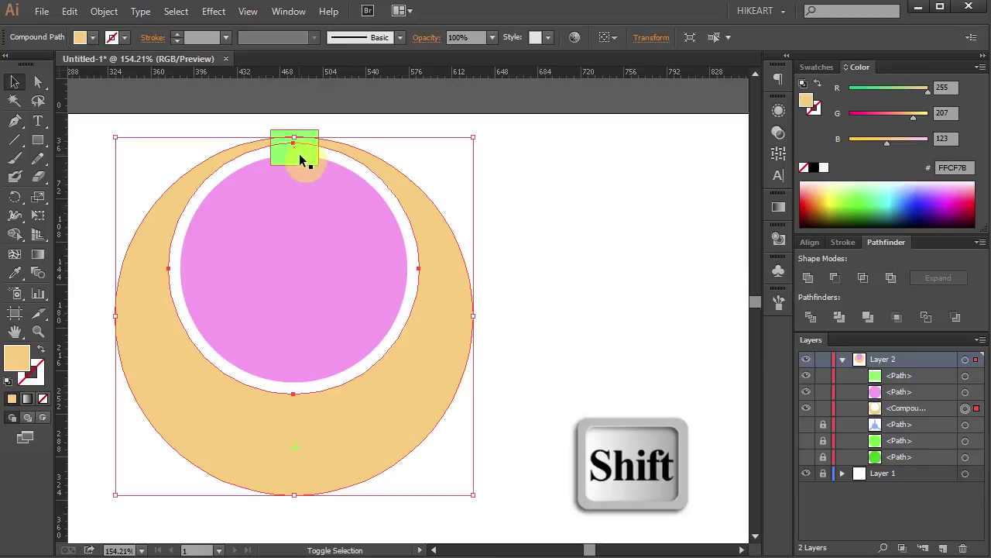
shift+click(301, 158)
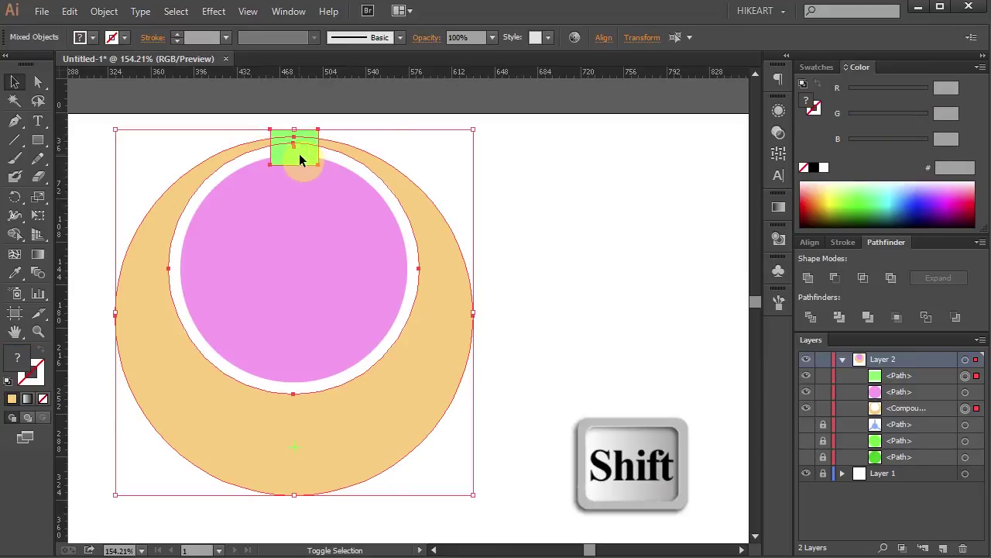
click(837, 278)
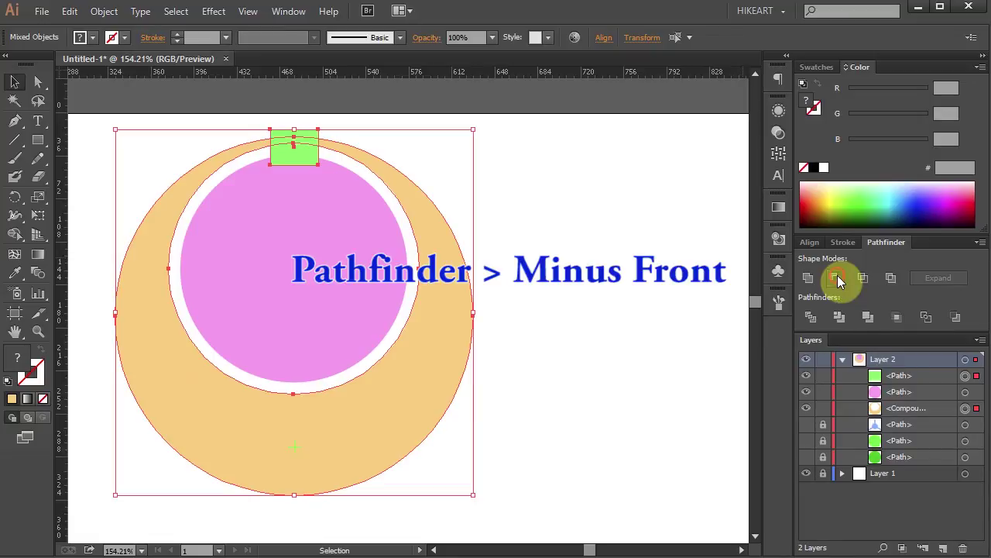
click(621, 316)
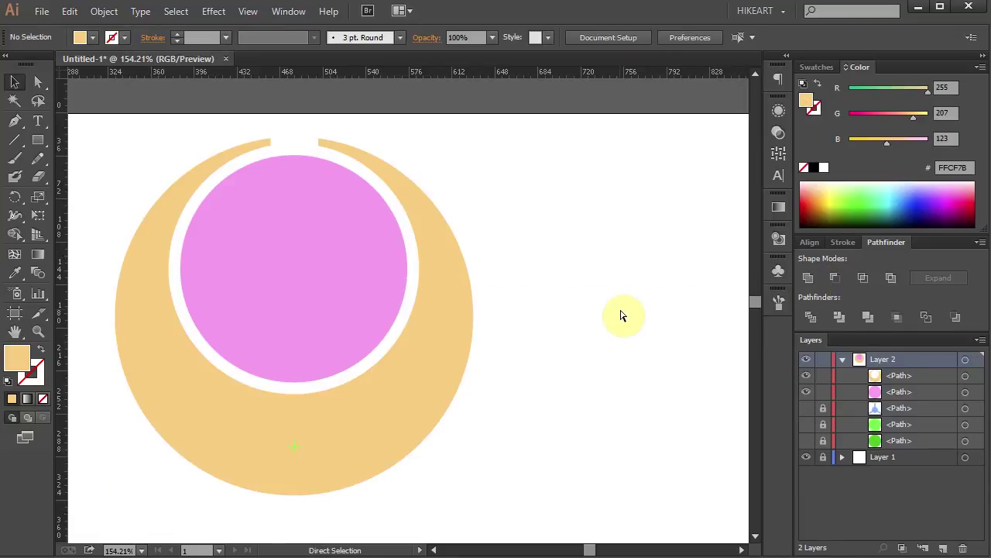
- Make two rotated copies of the orange crescent and pink circle at 120° intervals around the green centre mark, and deselect them
key(ctrl+0)
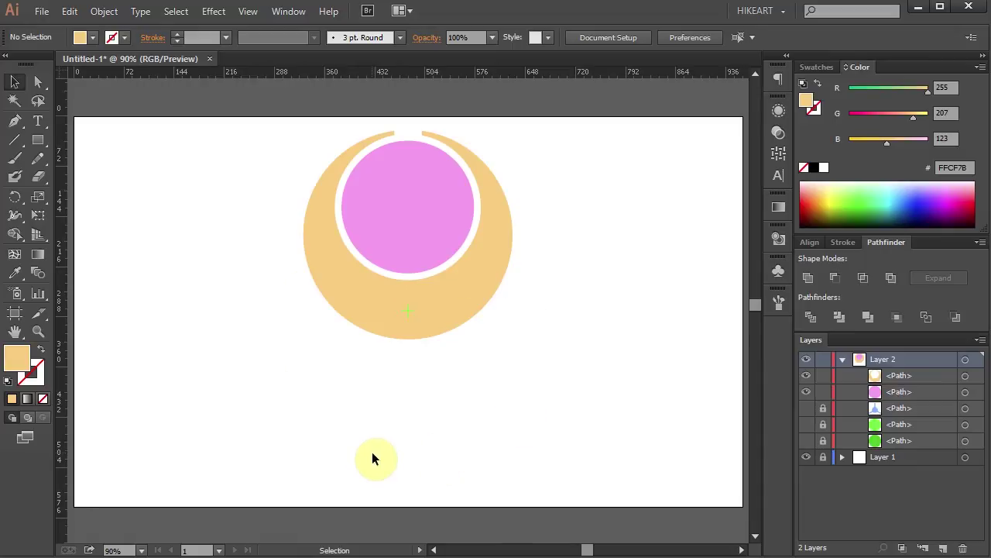
click(451, 306)
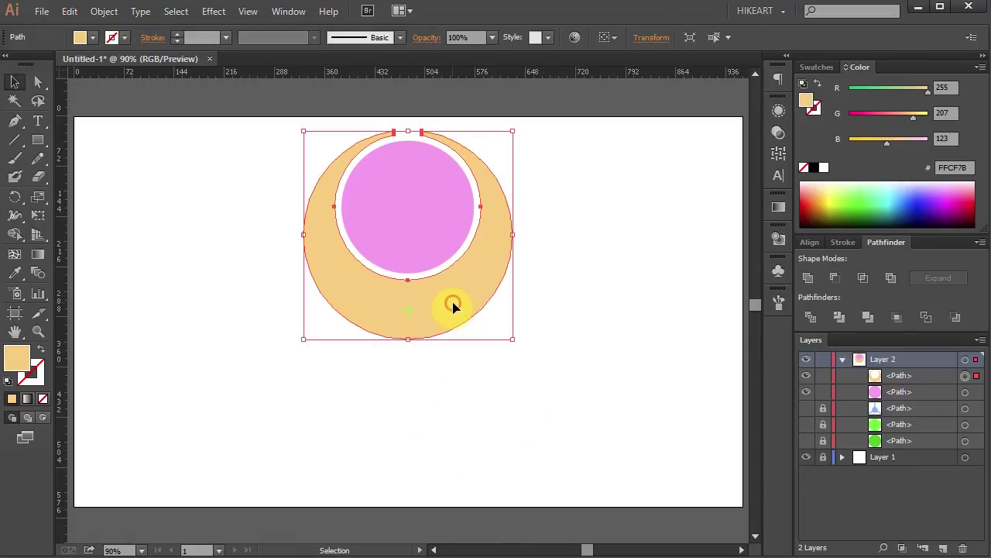
shift+click(437, 252)
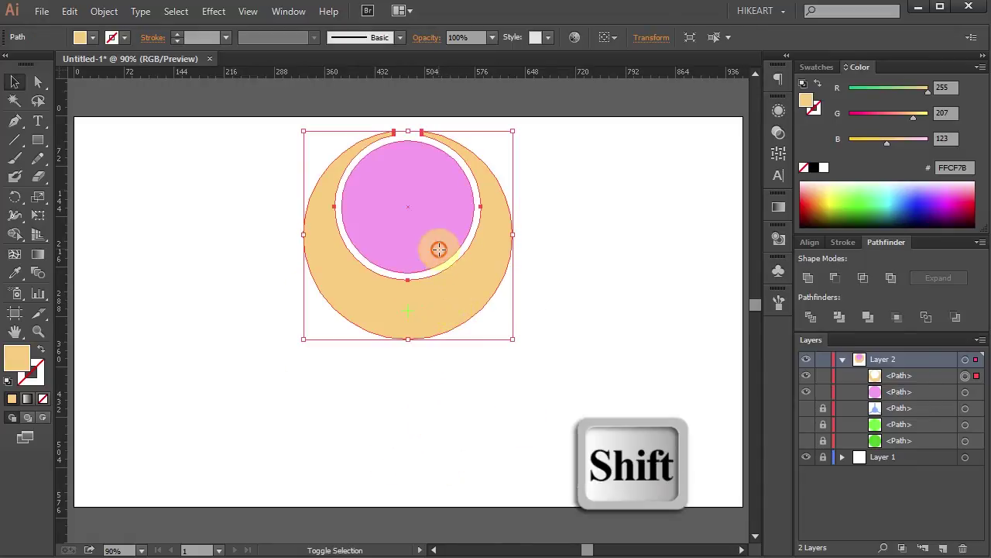
key(r)
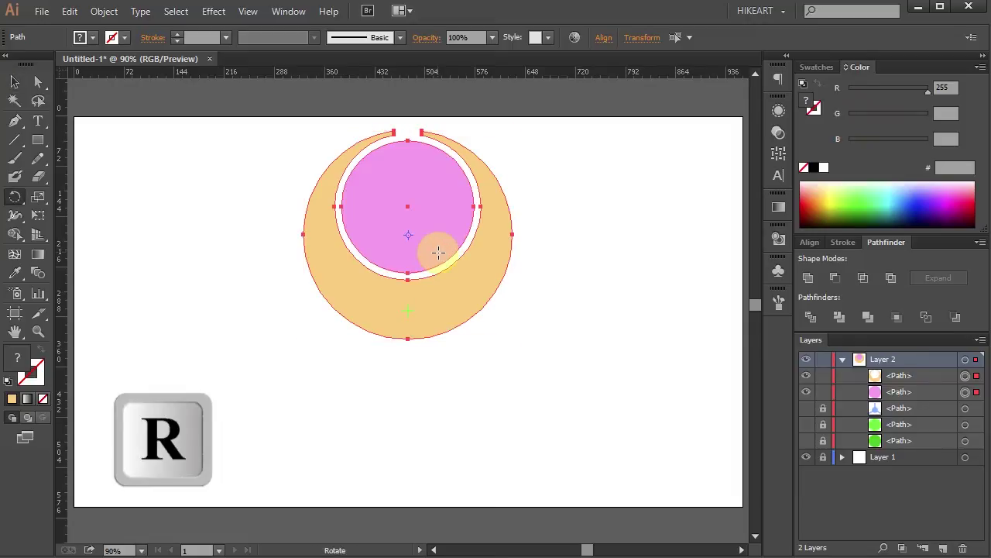
alt+click(408, 311)
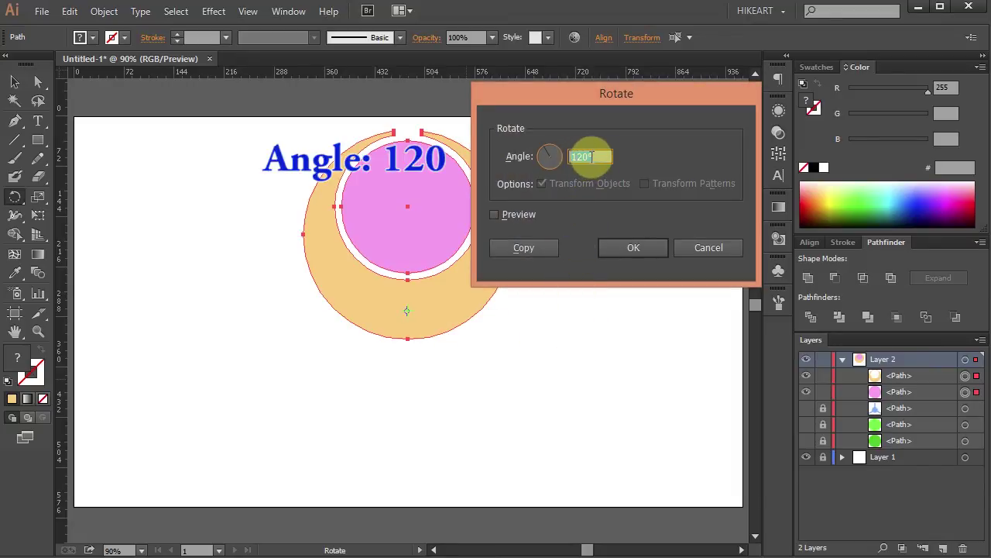
click(540, 249)
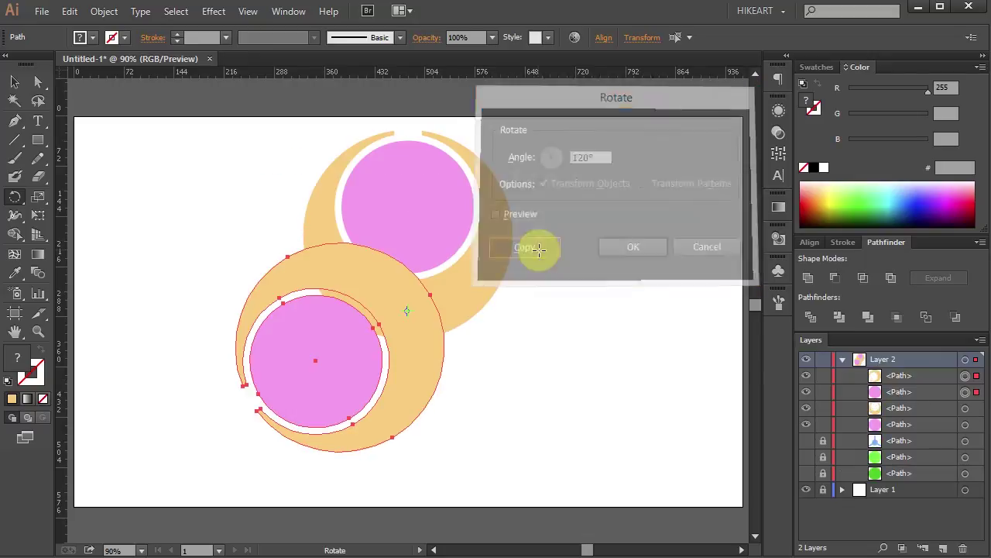
key(ctrl+d)
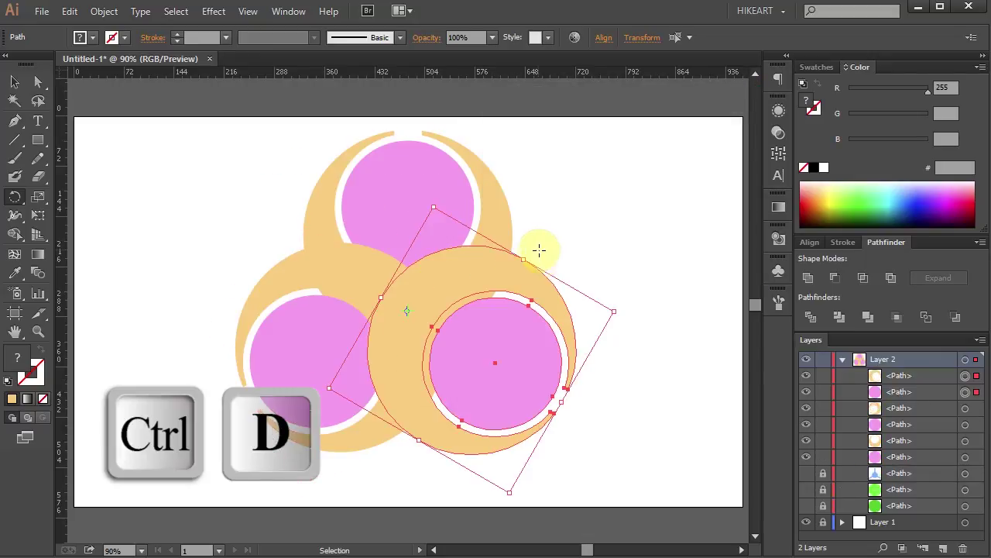
ctrl+click(653, 255)
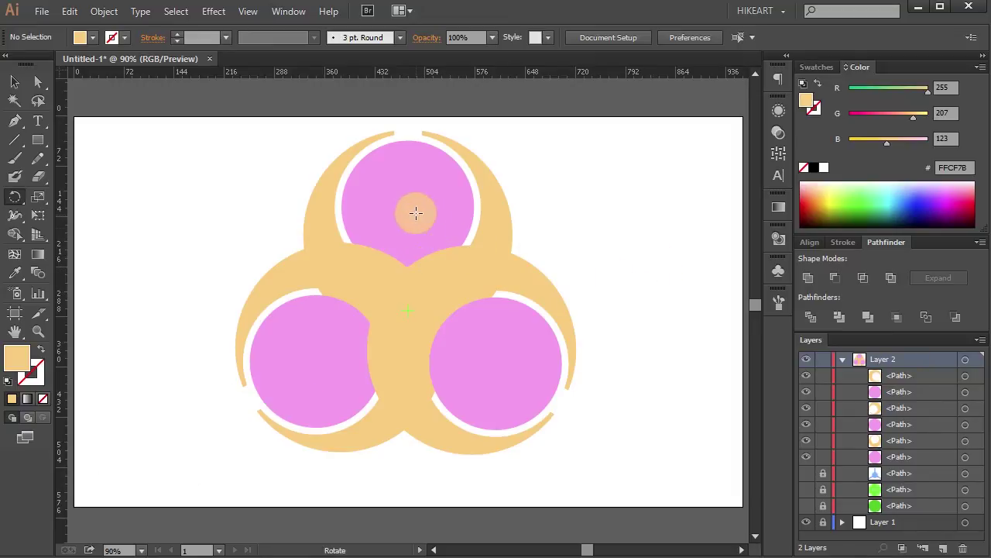
- Send all three pink circles to the back of the stacking order and deselect them
key(v)
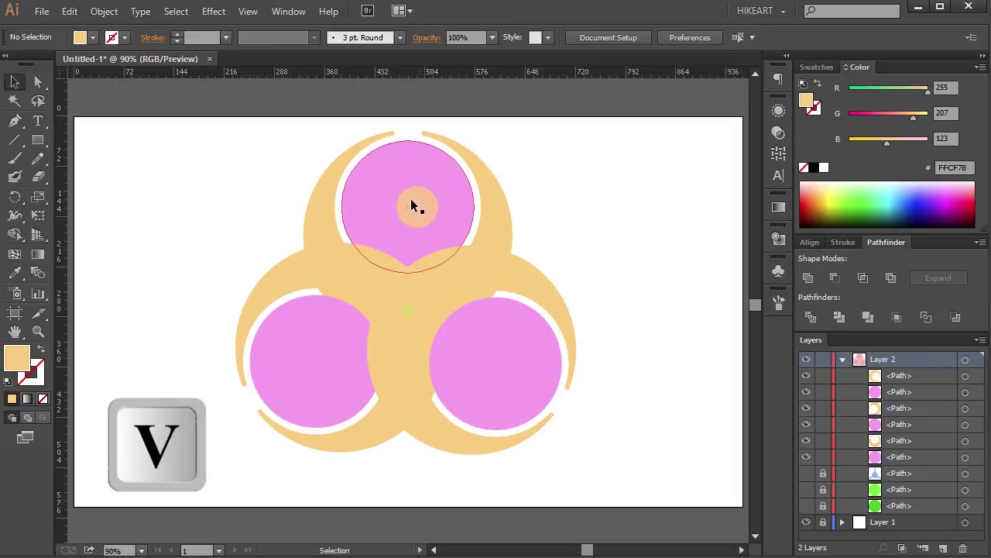
click(415, 190)
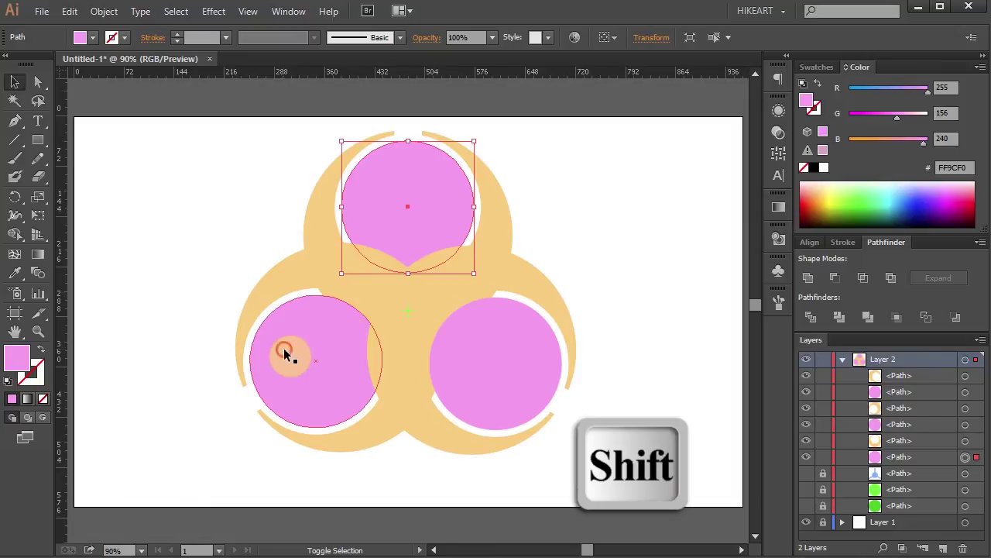
shift+click(285, 353)
shift+click(528, 360)
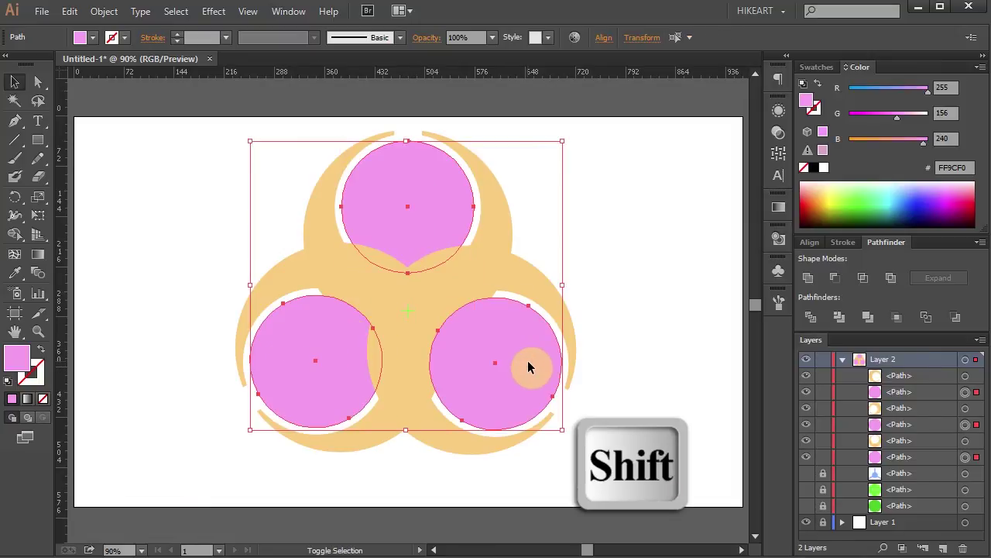
right_click(522, 347)
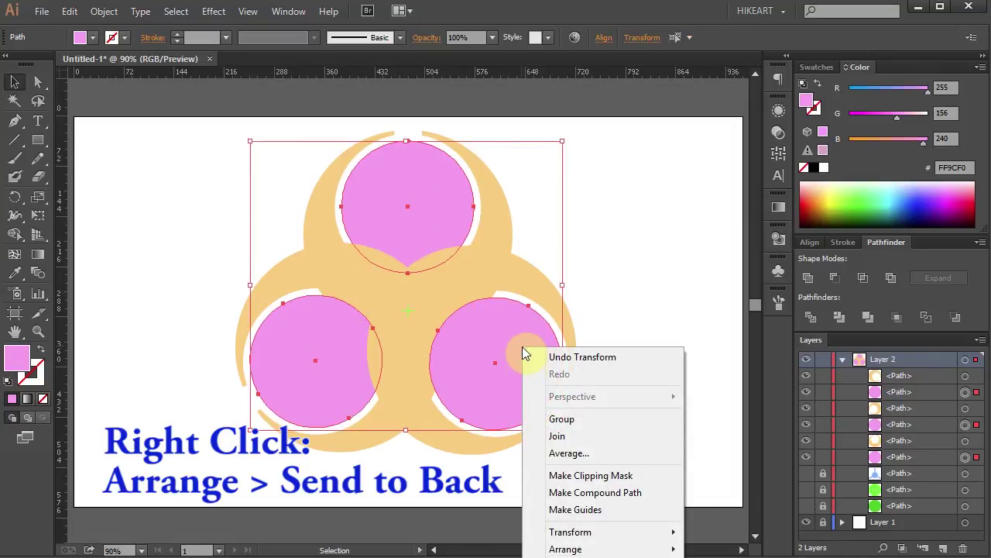
mouse_move(581, 545)
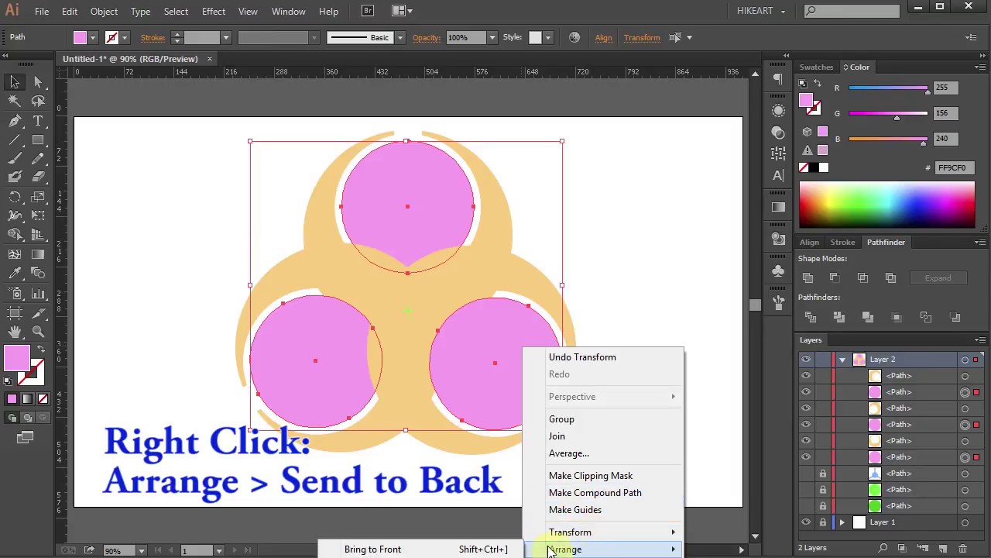
click(371, 557)
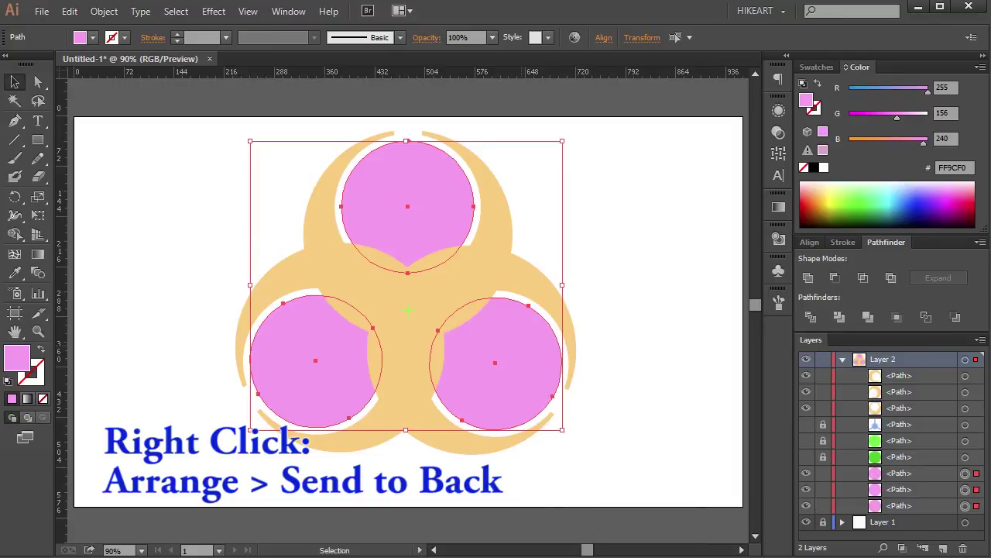
click(606, 421)
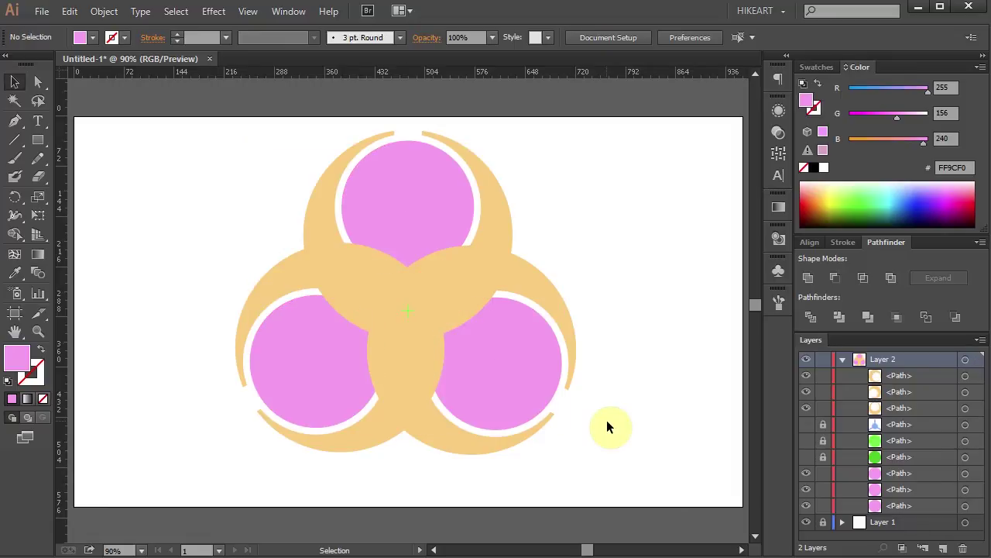
- Remove the parts of the three orange crescents that overlap each other's circular openings with the Shape Builder tool
click(548, 296)
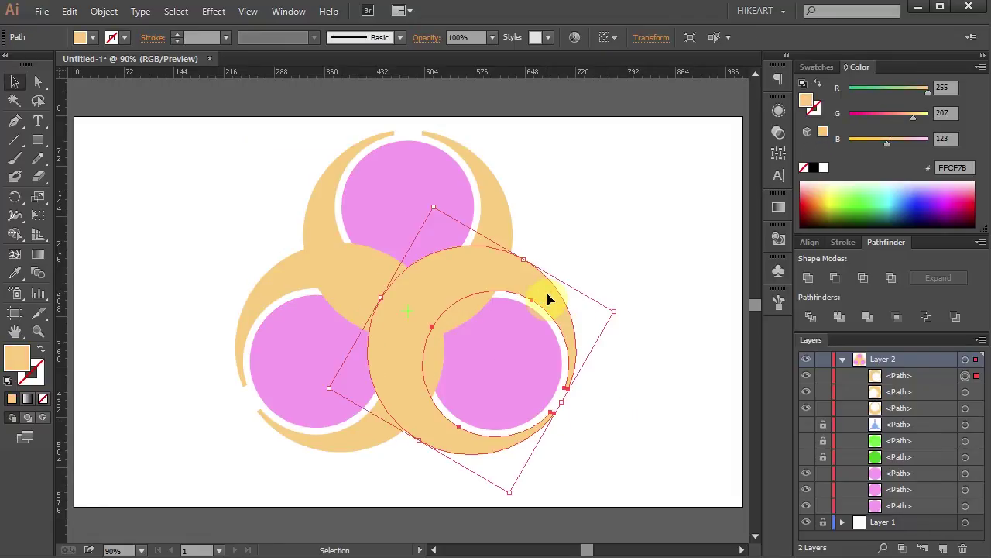
shift+click(502, 223)
shift+click(280, 283)
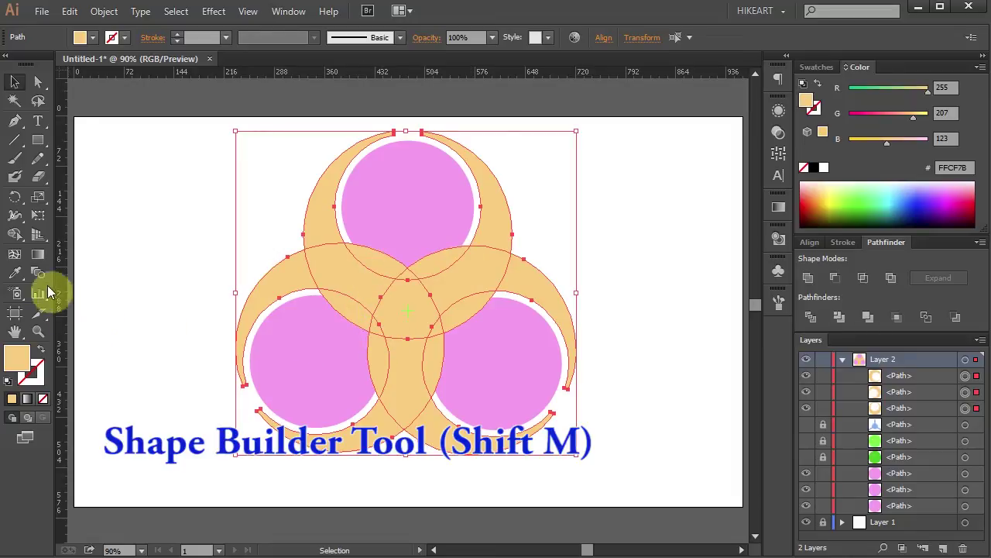
click(15, 234)
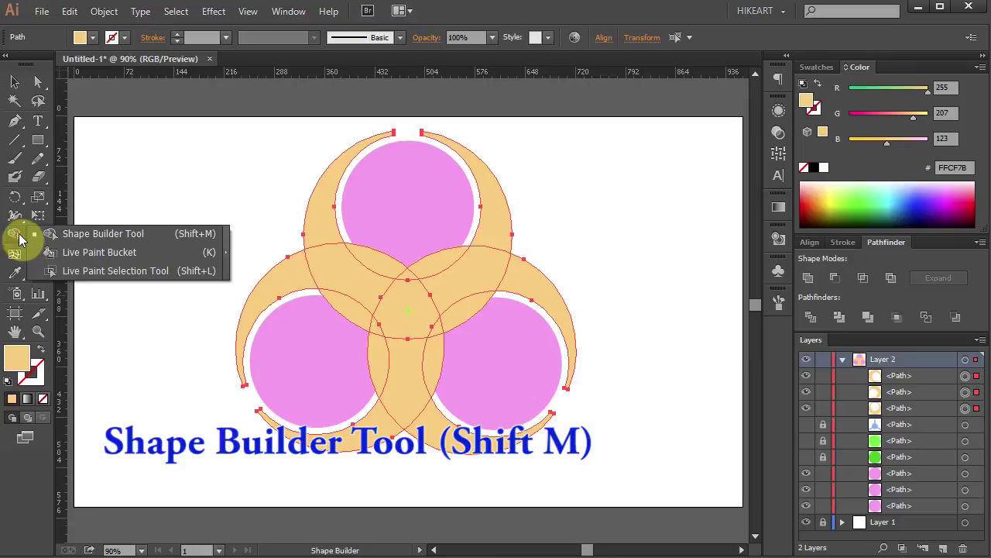
click(78, 237)
key(alt)
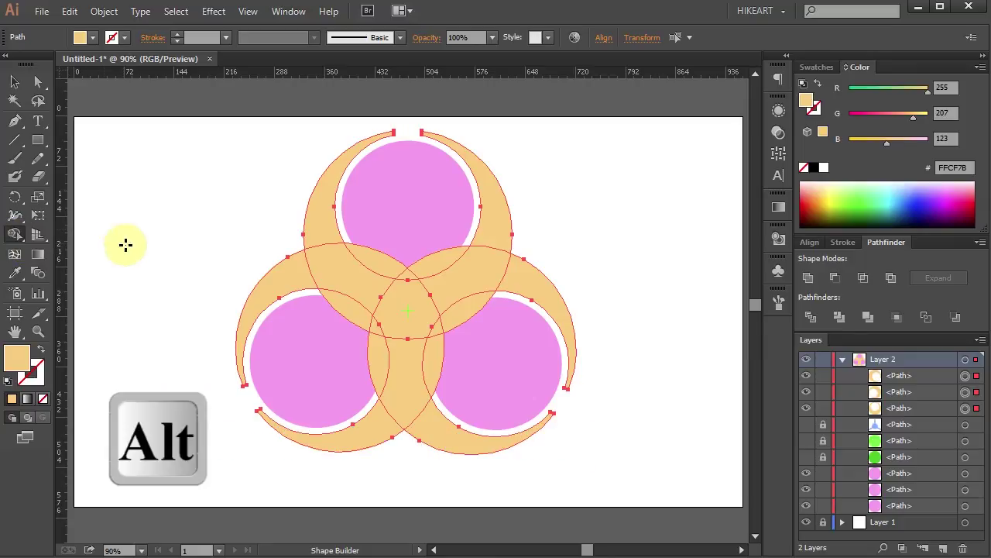
alt+click(376, 261)
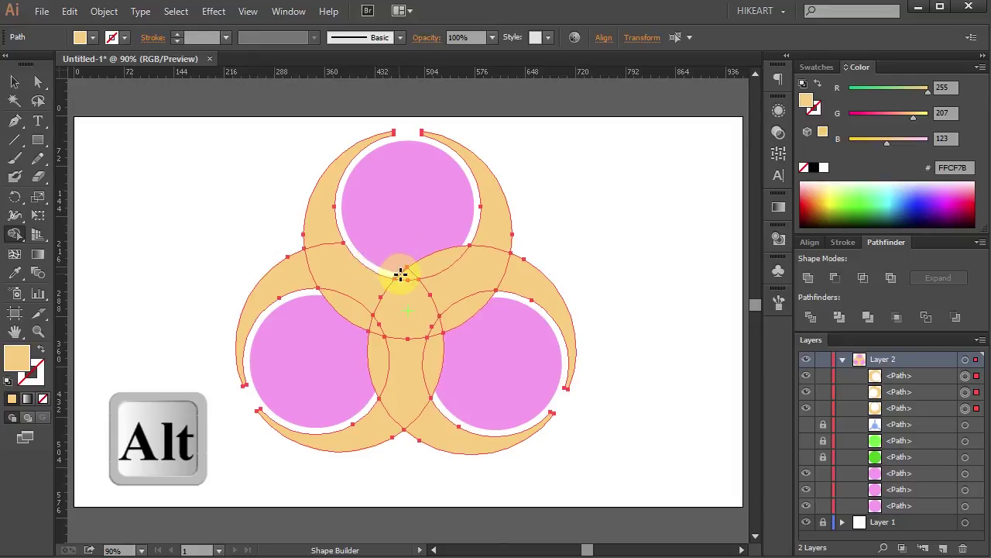
alt+click(428, 267)
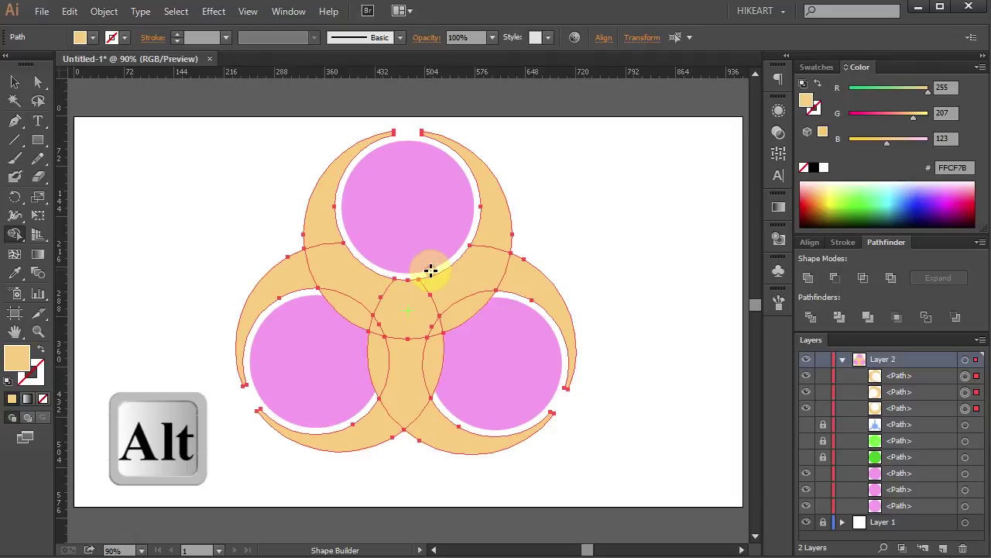
alt+click(455, 312)
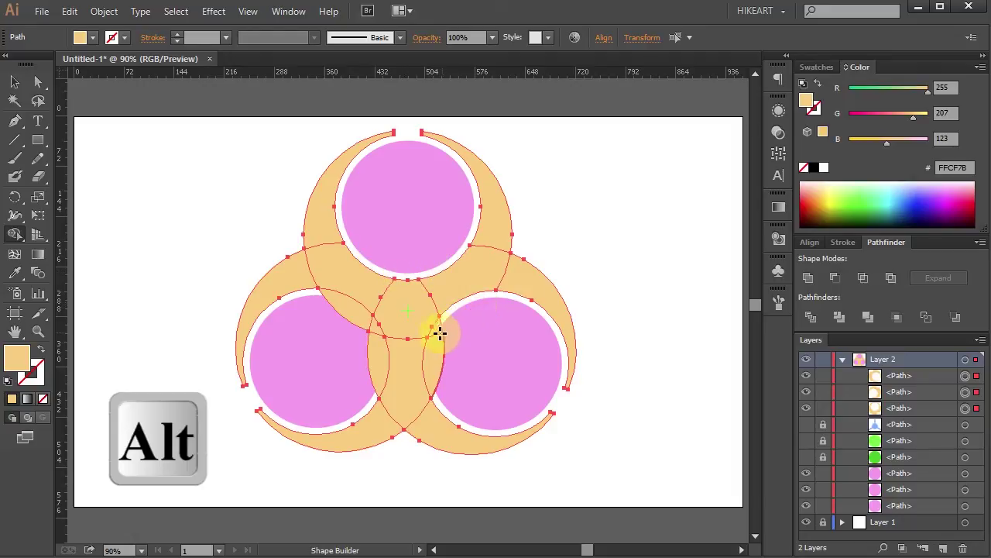
alt+click(434, 351)
alt+click(370, 373)
alt+click(370, 339)
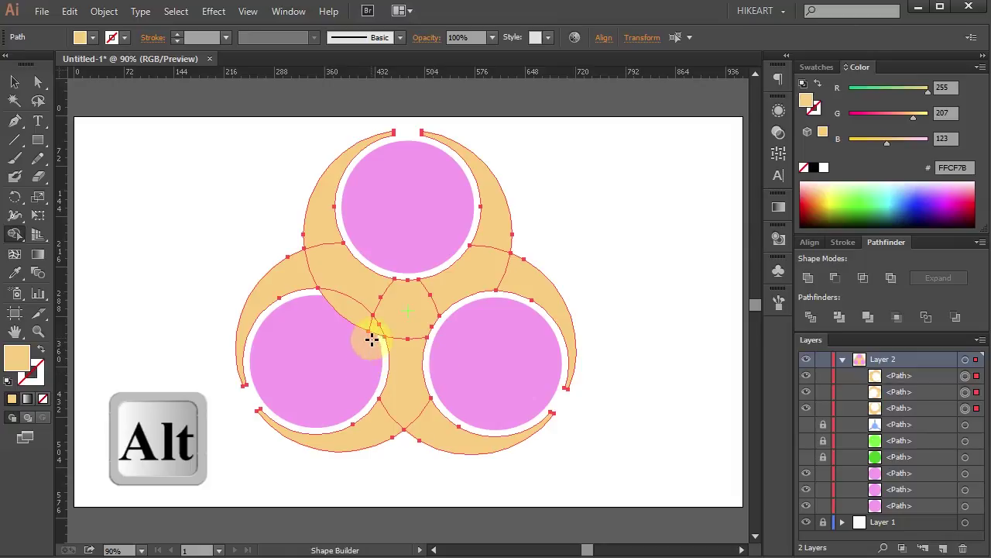
alt+click(343, 310)
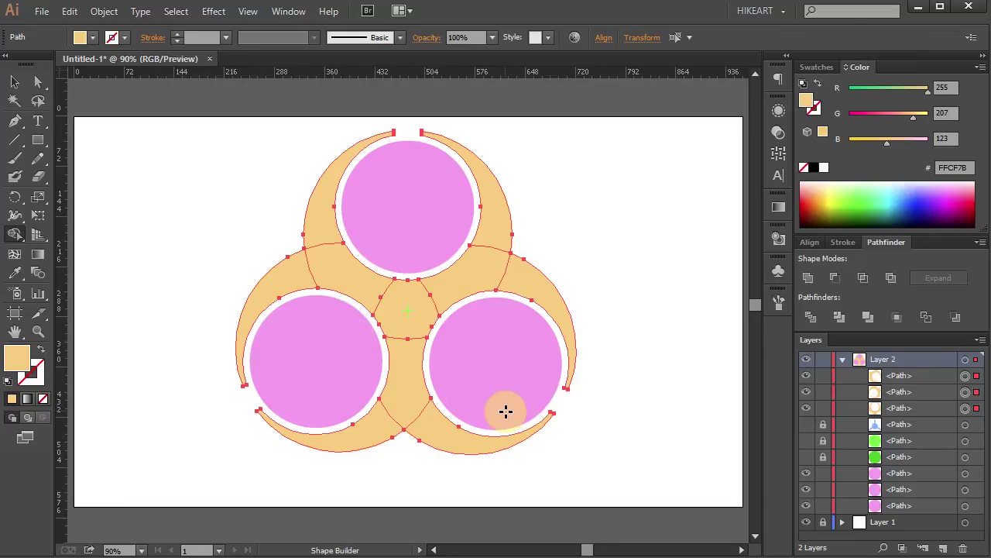
- Unite the three orange crescents into one shape, fill it with black 000000, and deselect it
key(v)
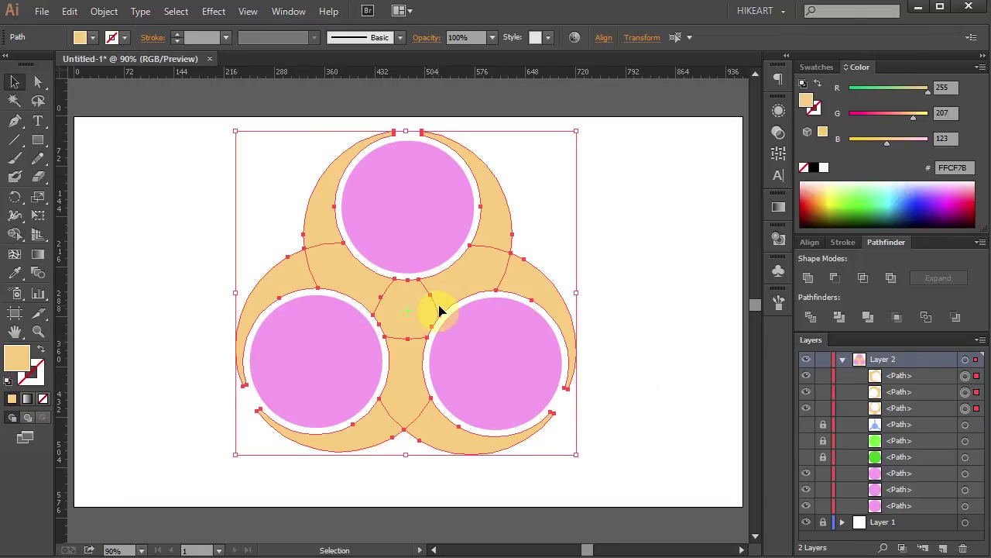
click(807, 279)
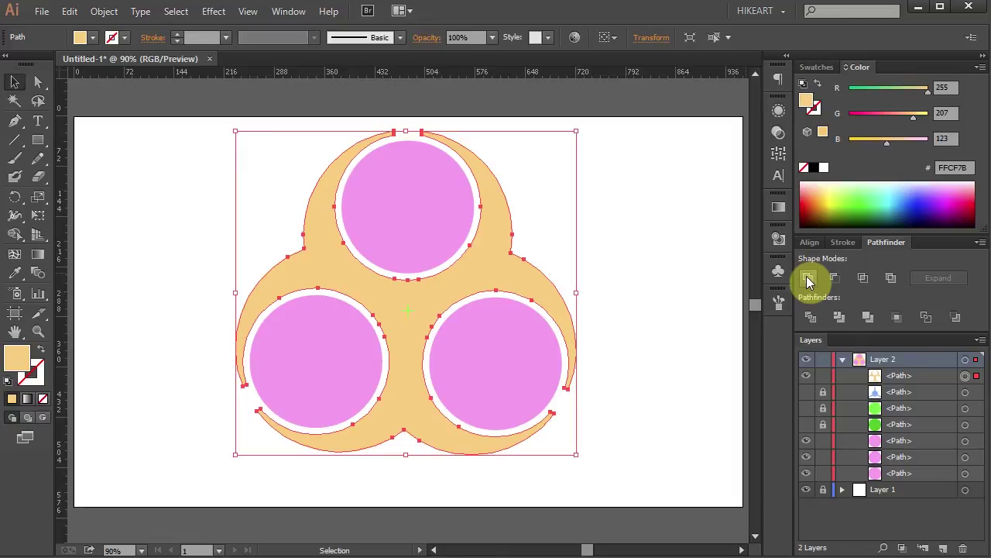
click(814, 168)
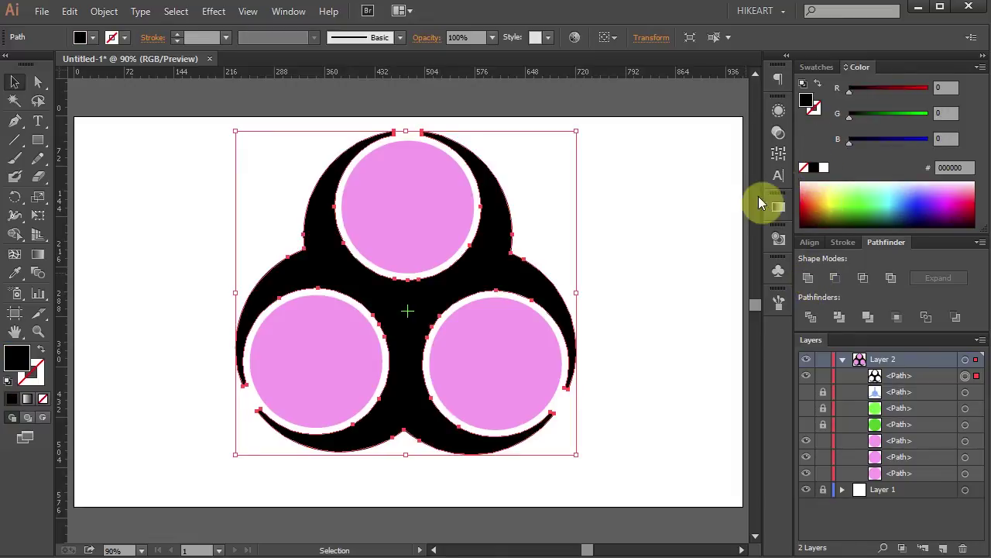
click(694, 225)
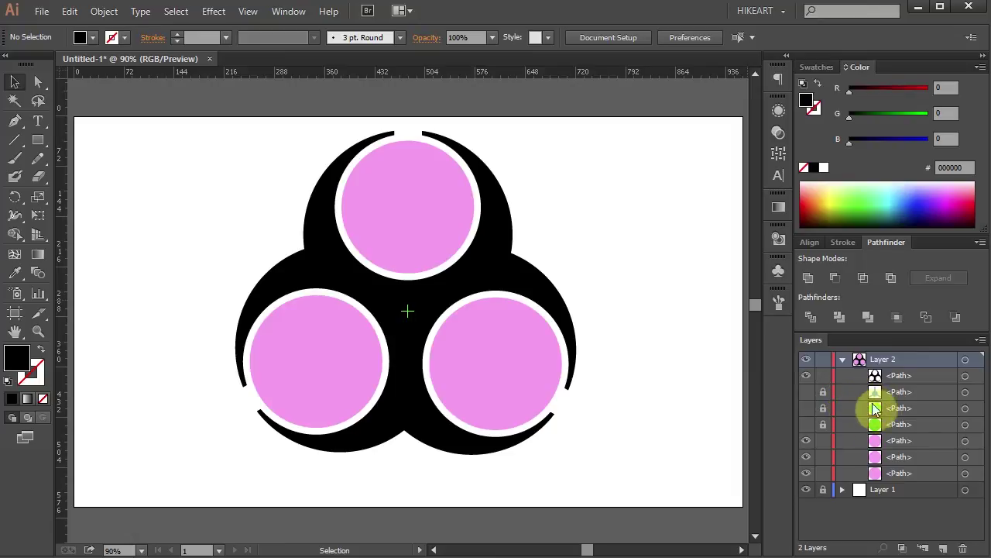
- Show the two hidden green circles and the hidden blue three-armed shape in Layer 2
click(807, 424)
click(806, 408)
click(806, 392)
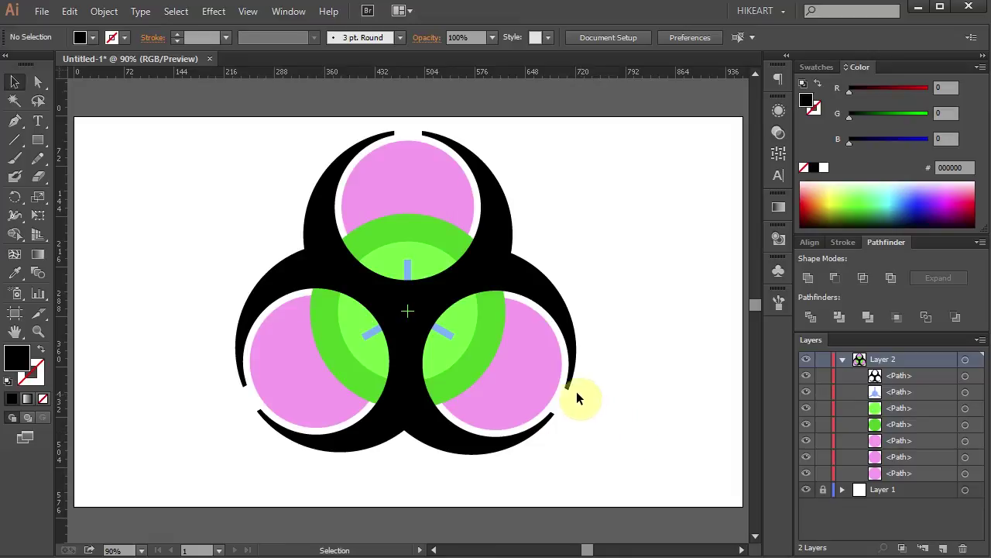
- Bring the blue three-armed shape to the front, above the black crescent shape
click(446, 337)
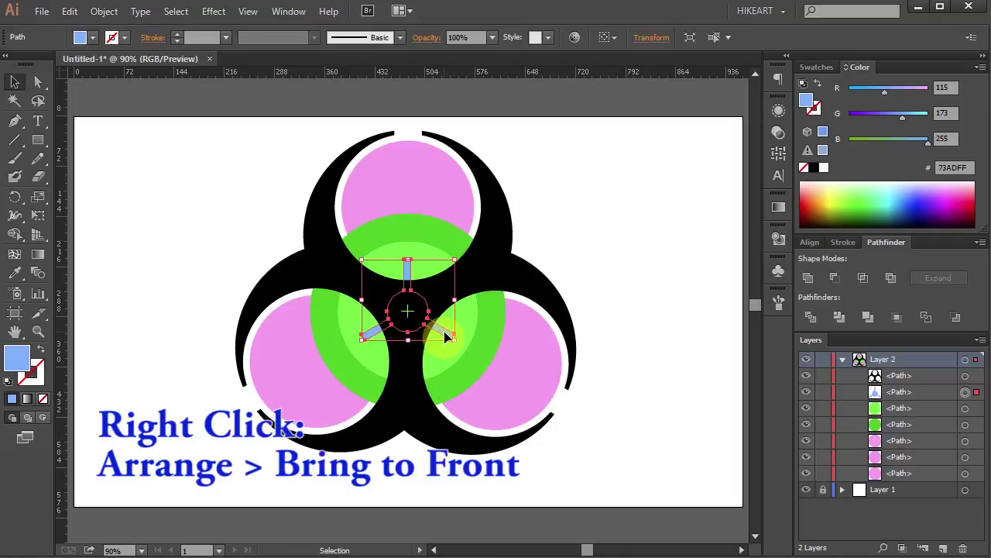
right_click(447, 337)
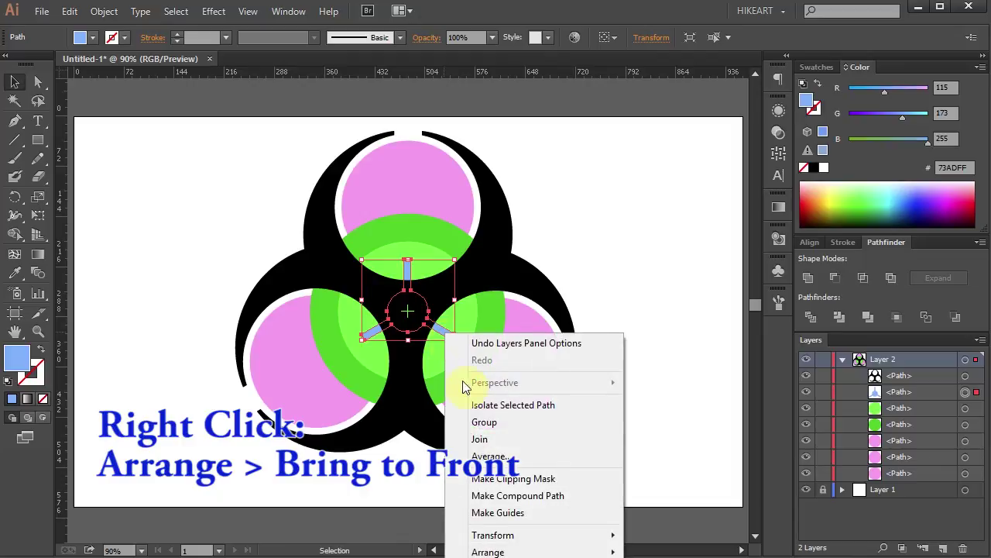
mouse_move(564, 551)
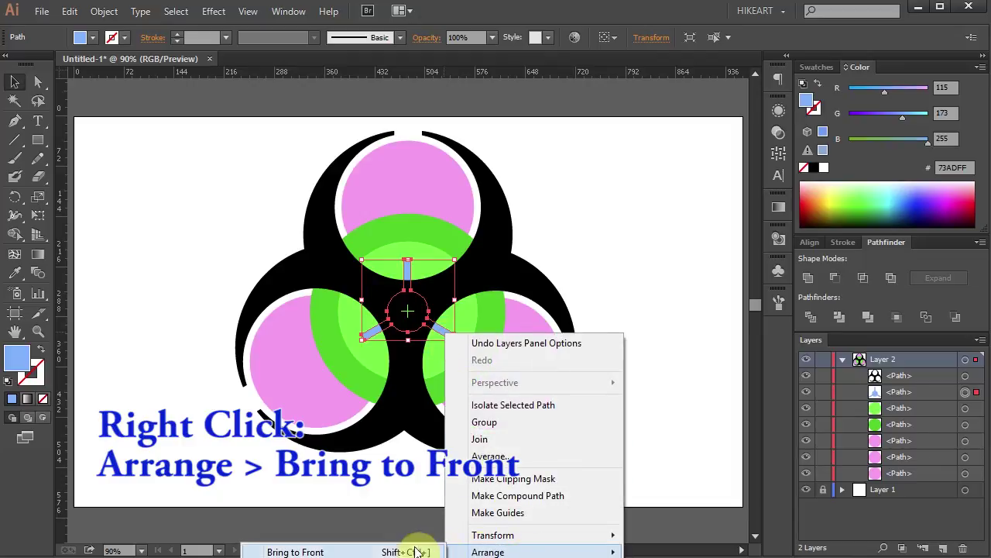
click(362, 551)
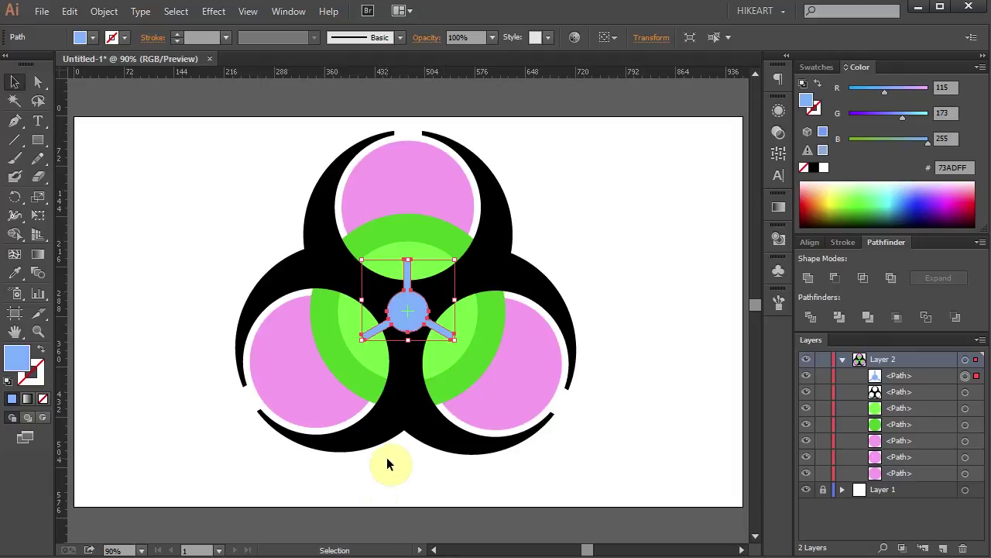
- Subtract the blue three-armed shape from the black crescent shape with Minus Front, and deselect the result
key(shift)
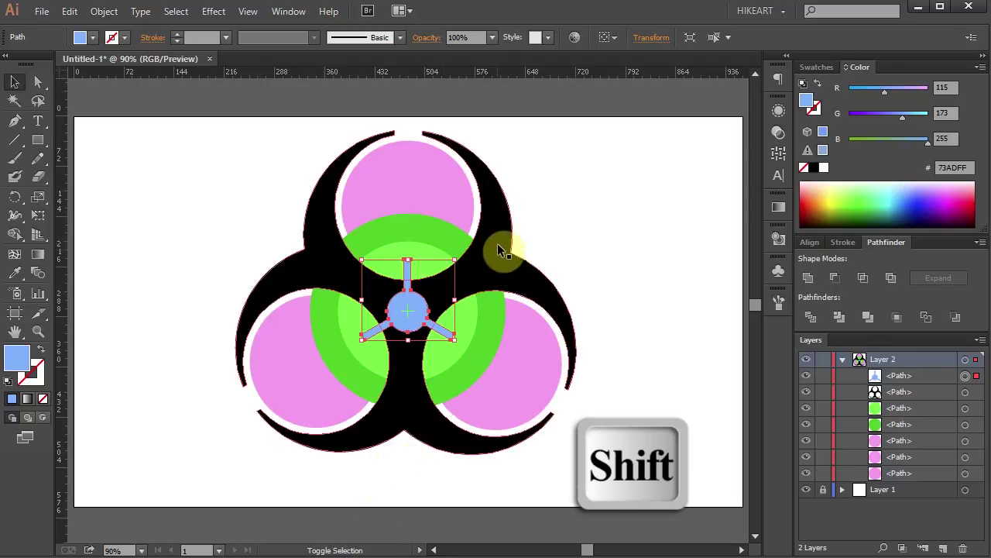
shift+click(501, 241)
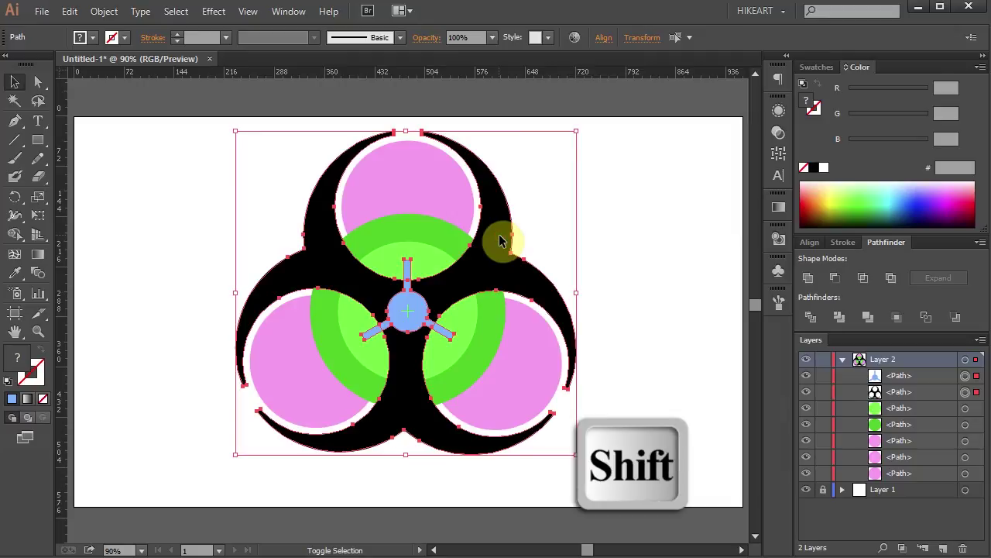
click(836, 277)
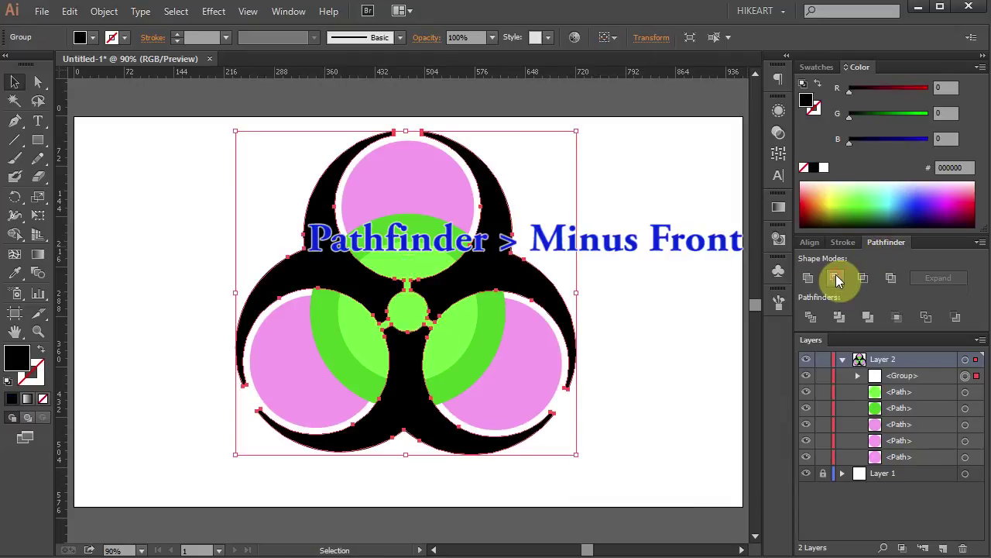
click(681, 314)
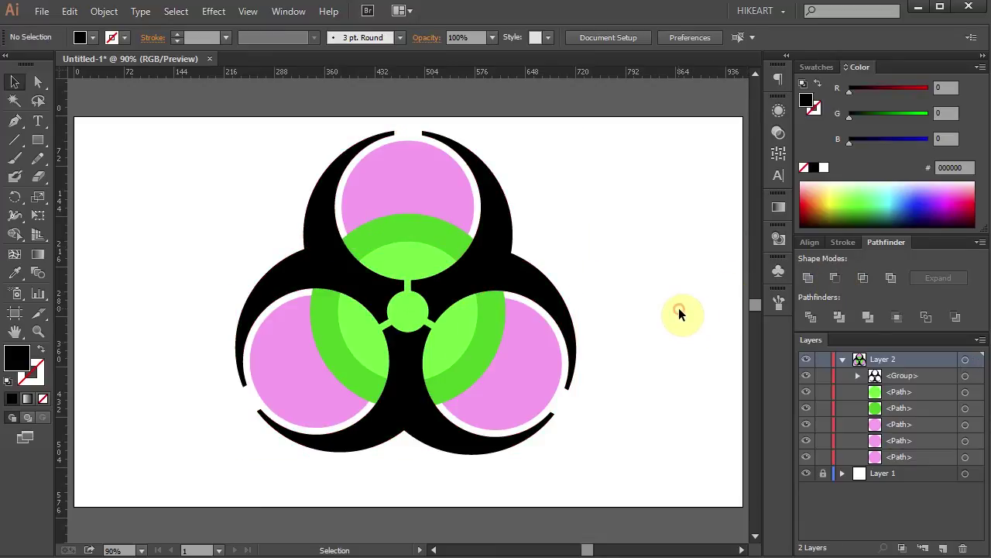
- Cut the light green circle out of the dark green circle with Minus Front to form a ring
click(493, 312)
shift+click(456, 326)
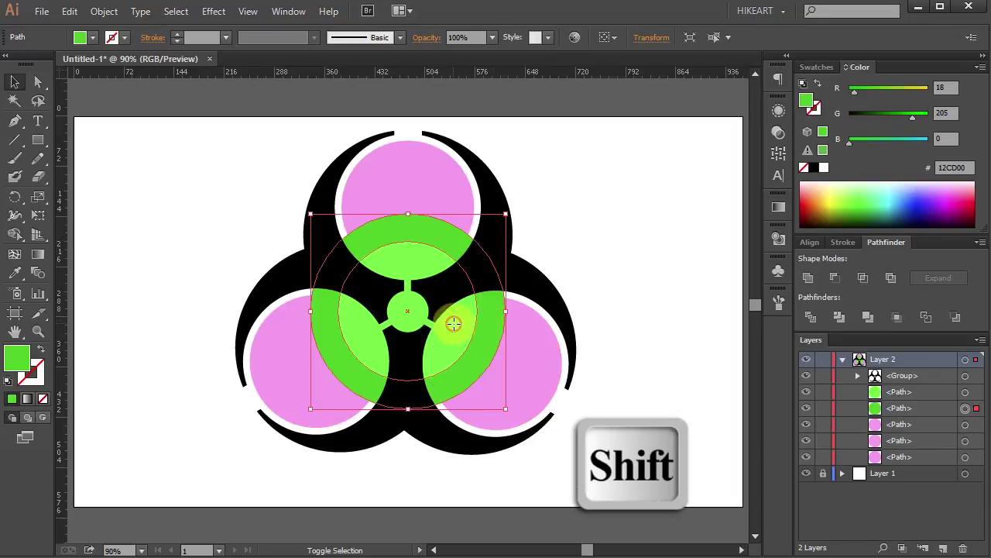
shift+click(453, 324)
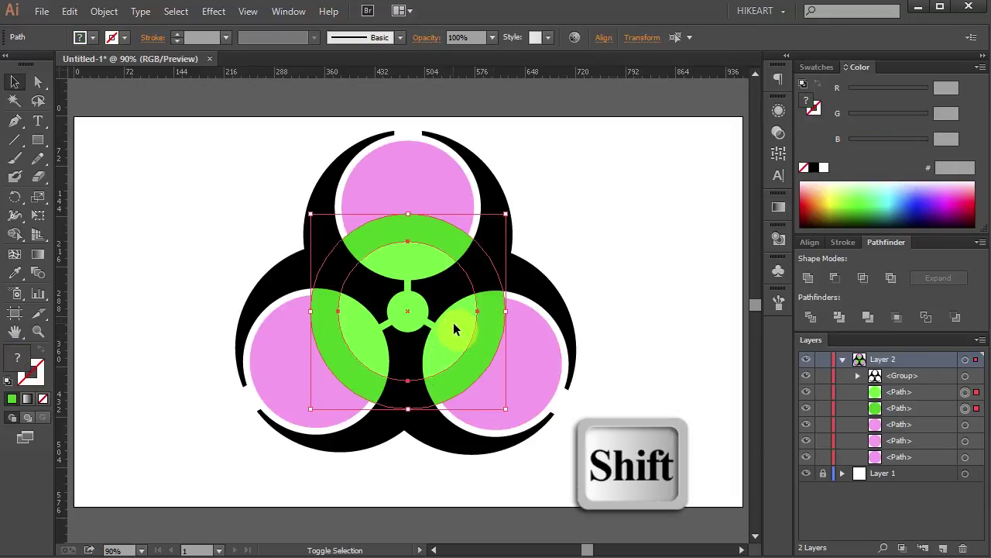
click(835, 277)
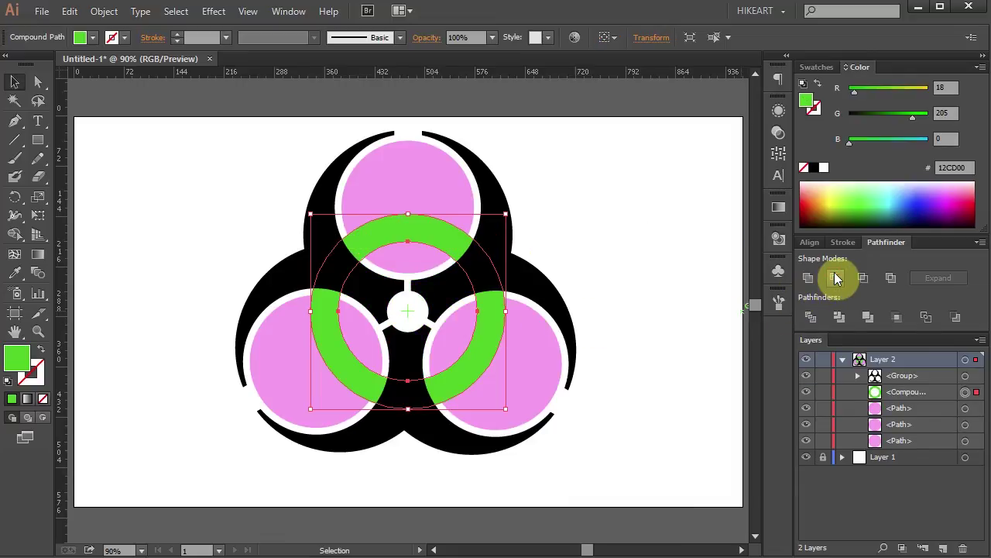
- Bring the green ring to the front, above the black crescent shape
right_click(417, 237)
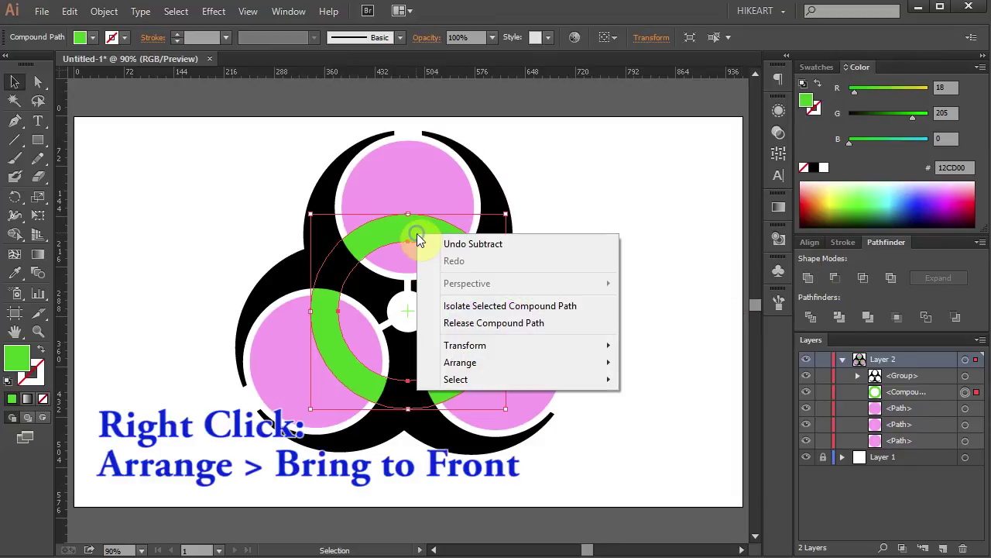
mouse_move(471, 364)
click(318, 364)
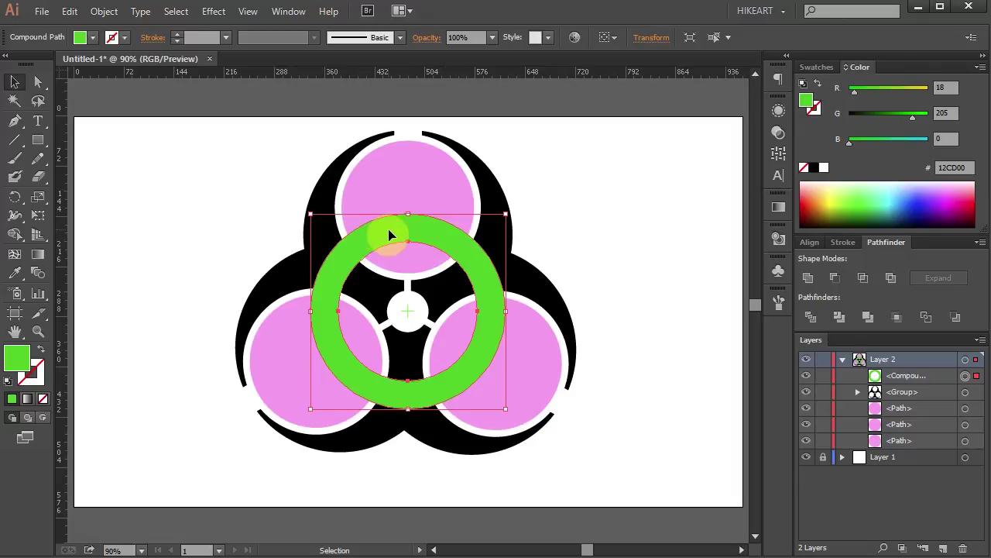
- With the ring and three pink circles selected, use Shape Builder to remove the upper circle outside the ring and the ring's two upper connecting segments
key(shift)
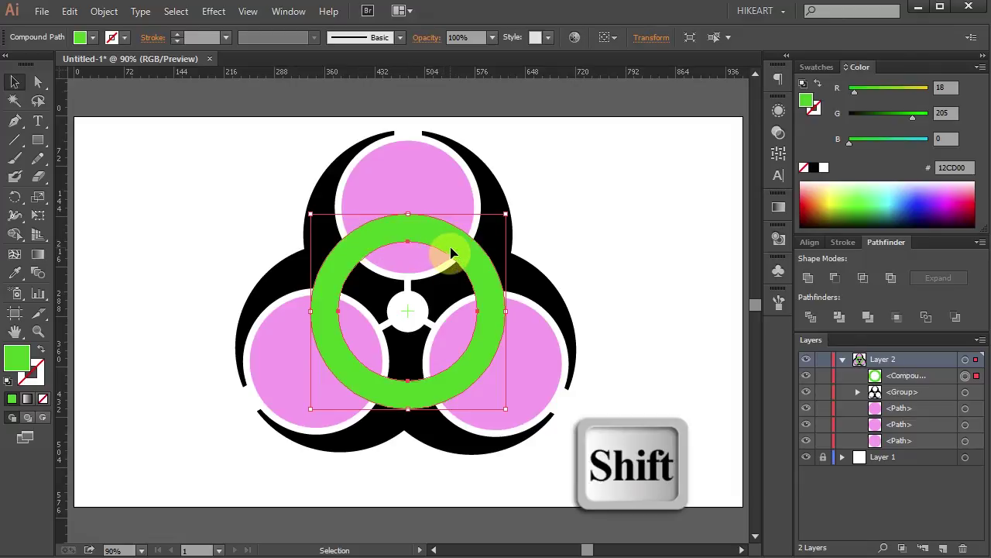
shift+click(418, 200)
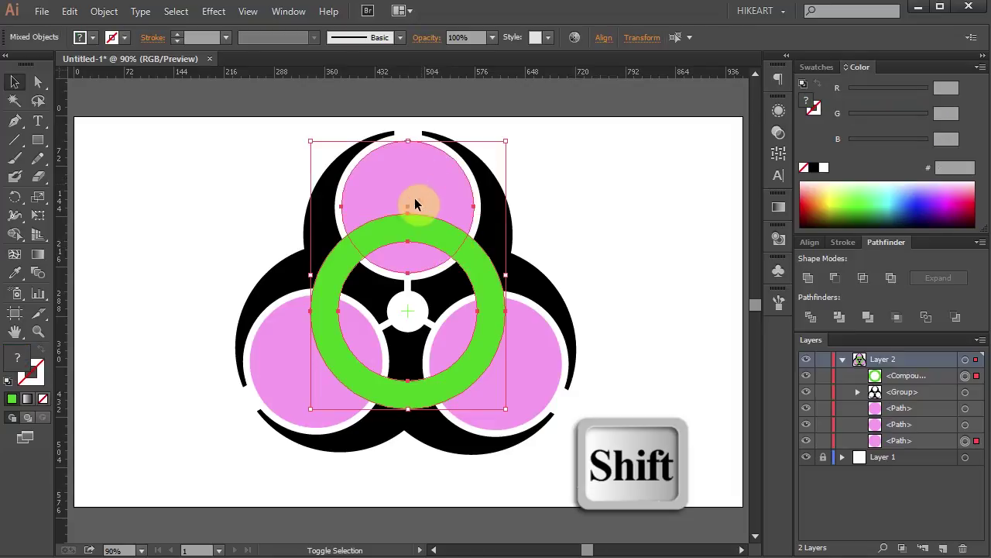
shift+click(279, 348)
shift+click(521, 361)
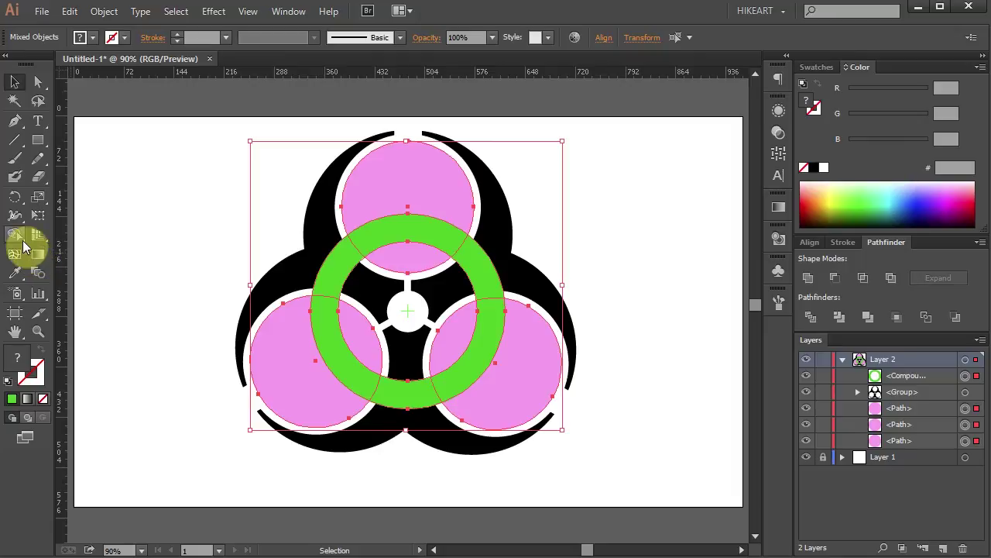
click(14, 236)
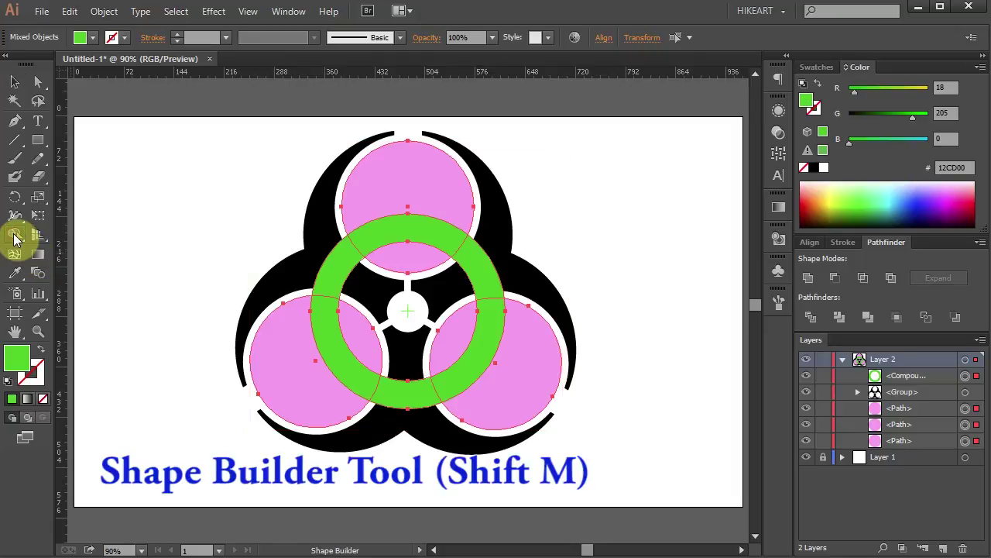
key(alt)
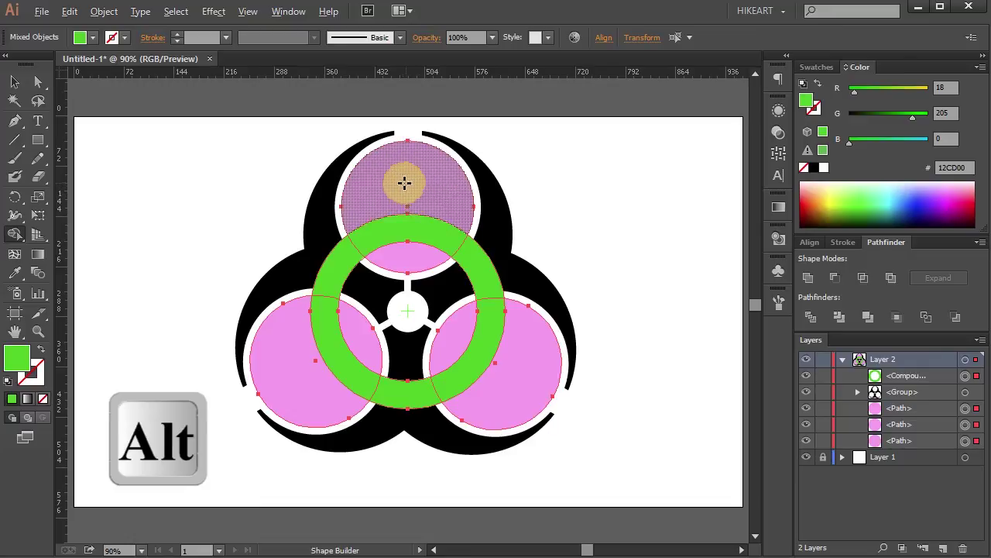
alt+click(382, 192)
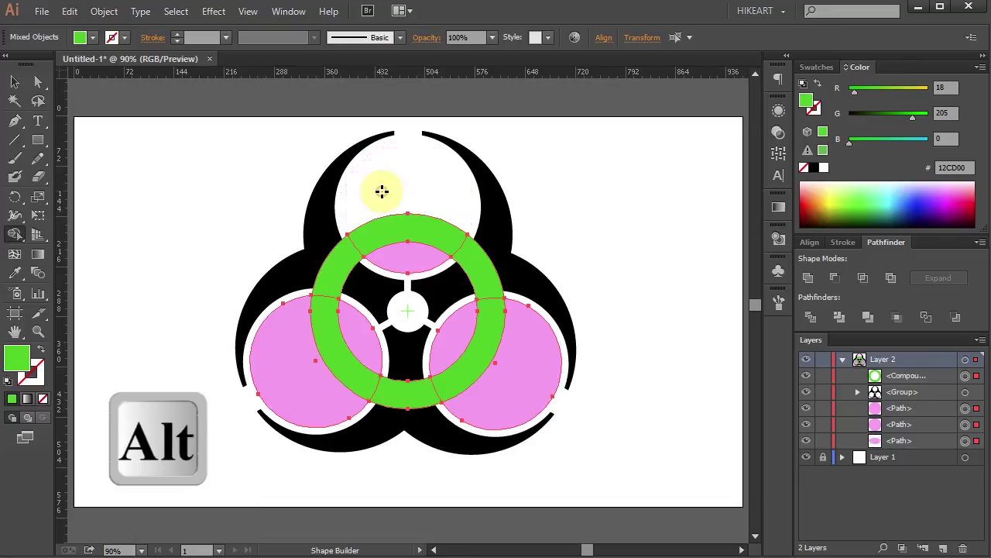
alt+click(482, 277)
alt+click(339, 276)
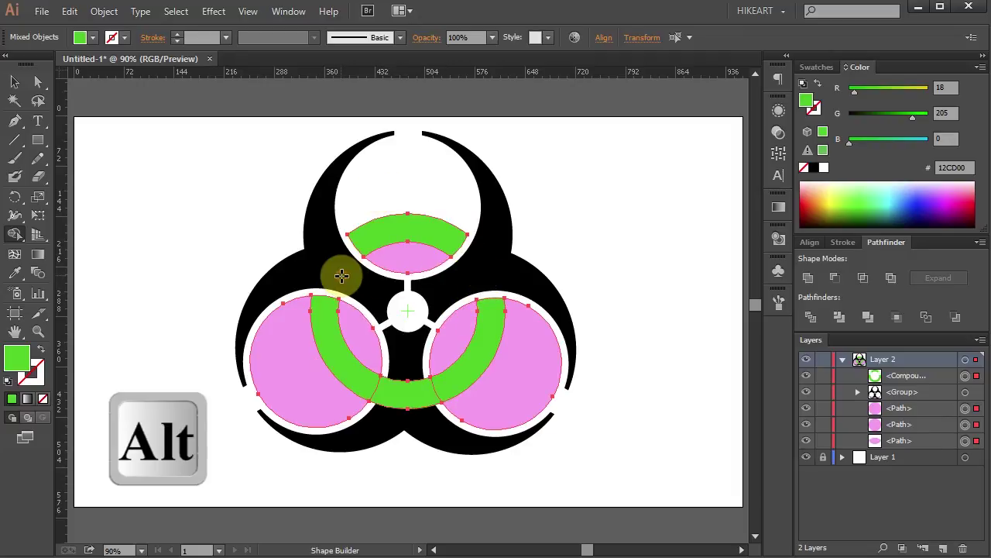
alt+click(399, 261)
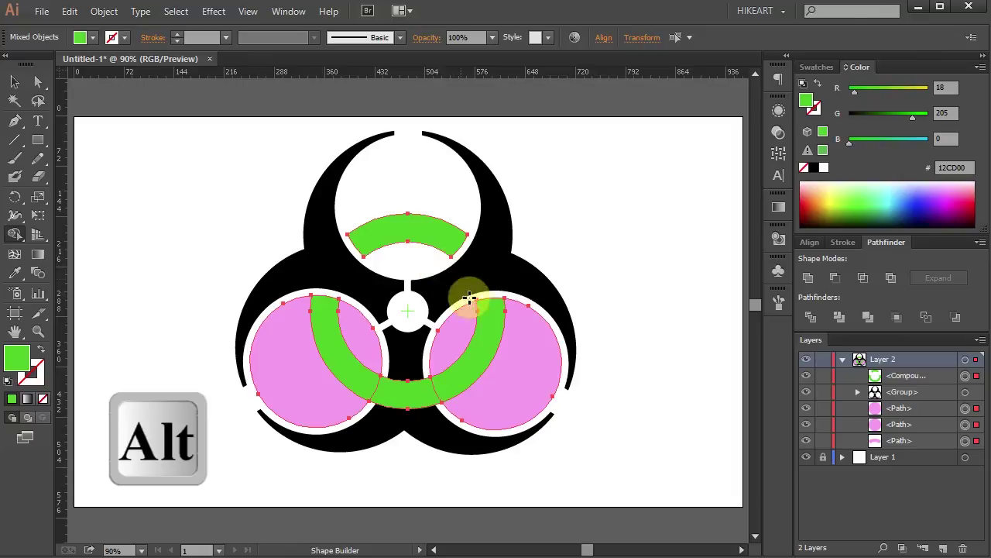
- Remove the two lower pink circles' areas outside the ring and the ring's bottom connecting segment with Shape Builder
alt+click(522, 348)
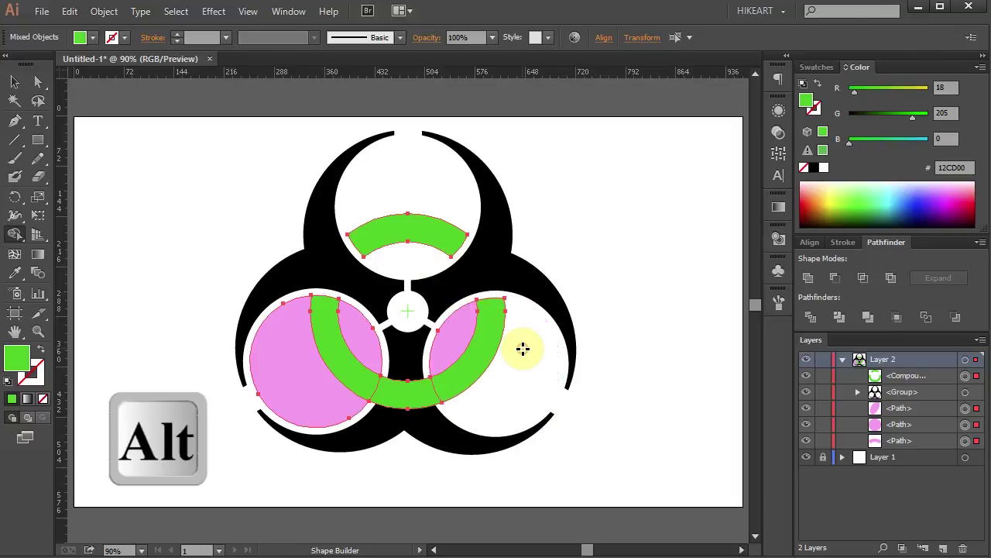
alt+click(456, 344)
alt+click(397, 393)
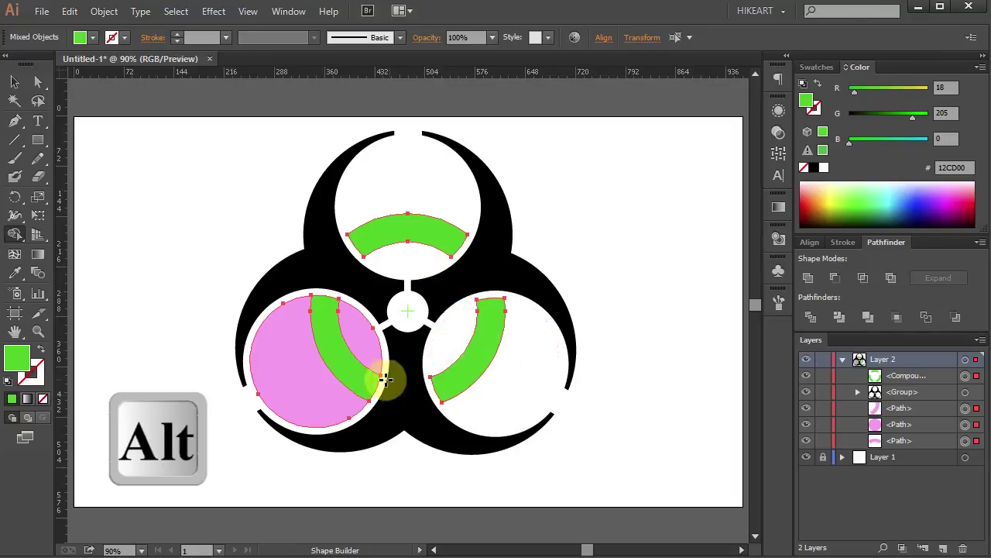
alt+click(294, 379)
alt+click(361, 338)
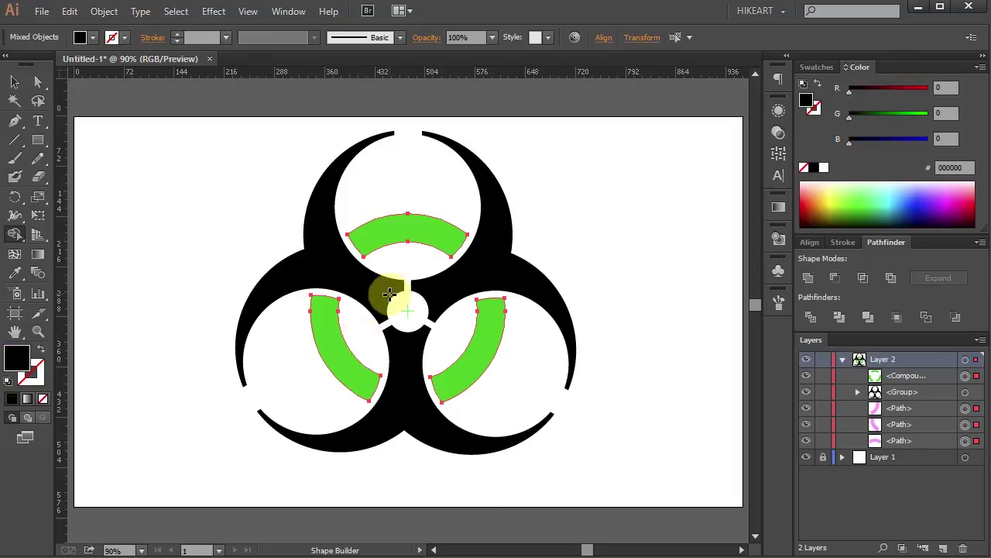
- Fill the three remaining green arcs with black 000000 and deselect them
key(v)
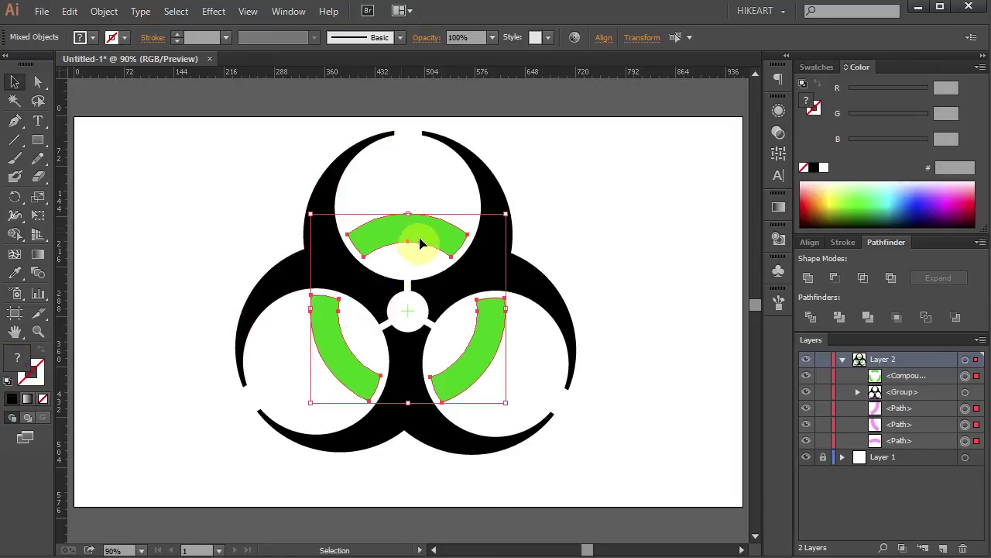
click(815, 168)
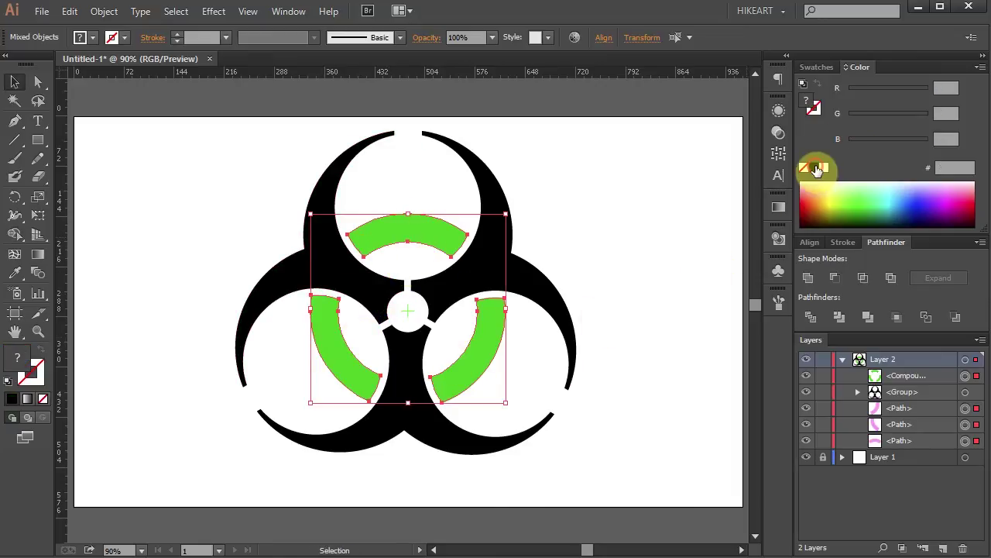
click(818, 169)
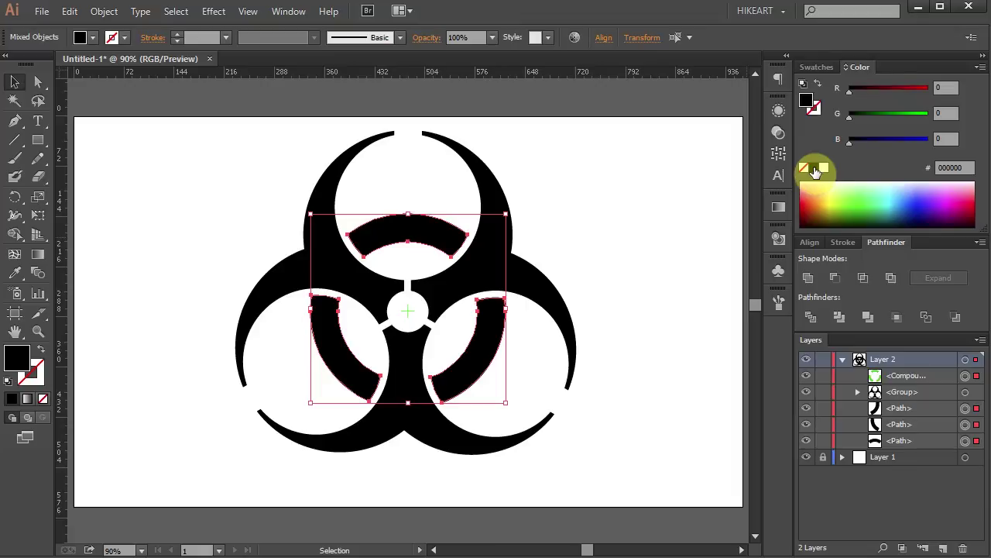
key(ctrl+shift+a)
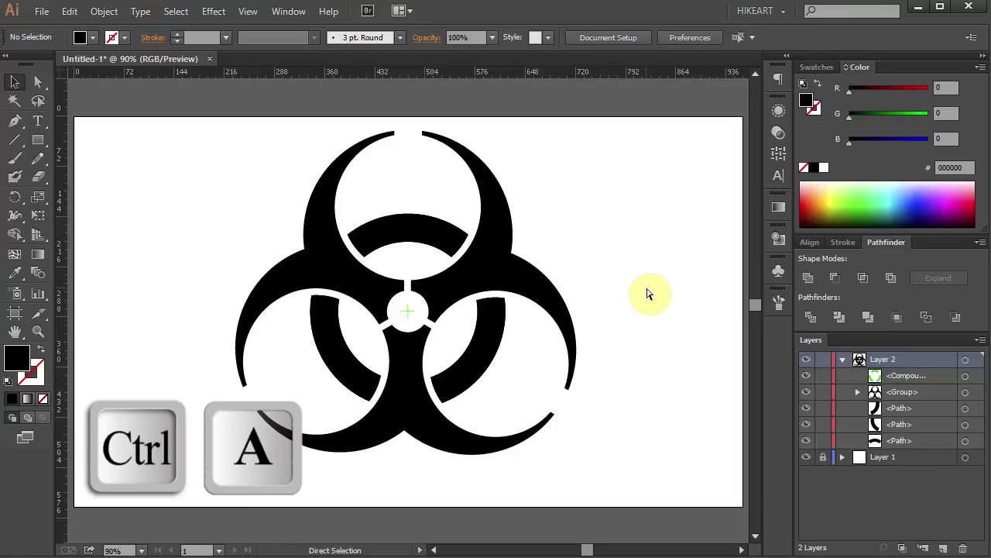
- Unite the crescent shape and the three arcs with Pathfinder Unite, and deselect the finished symbol
key(ctrl+a)
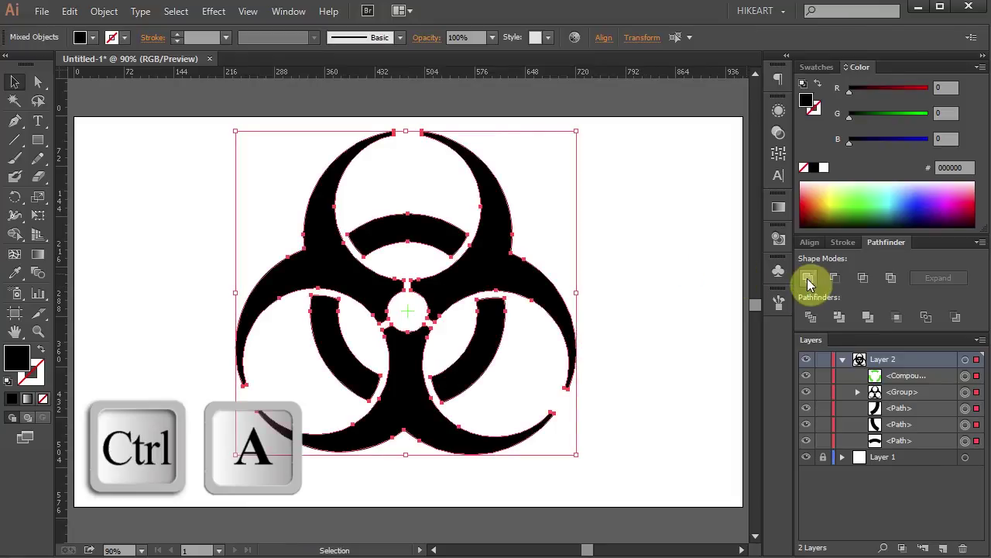
click(808, 280)
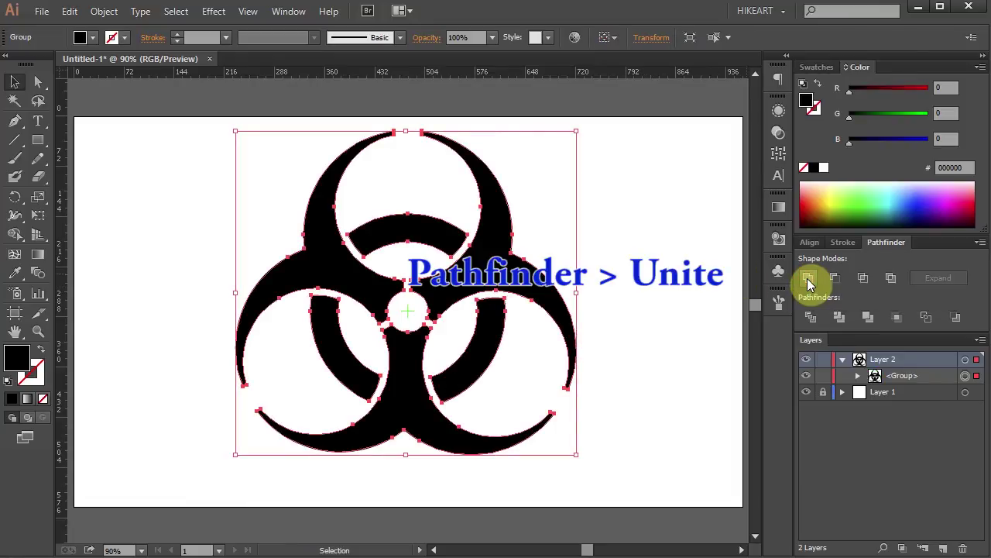
click(698, 287)
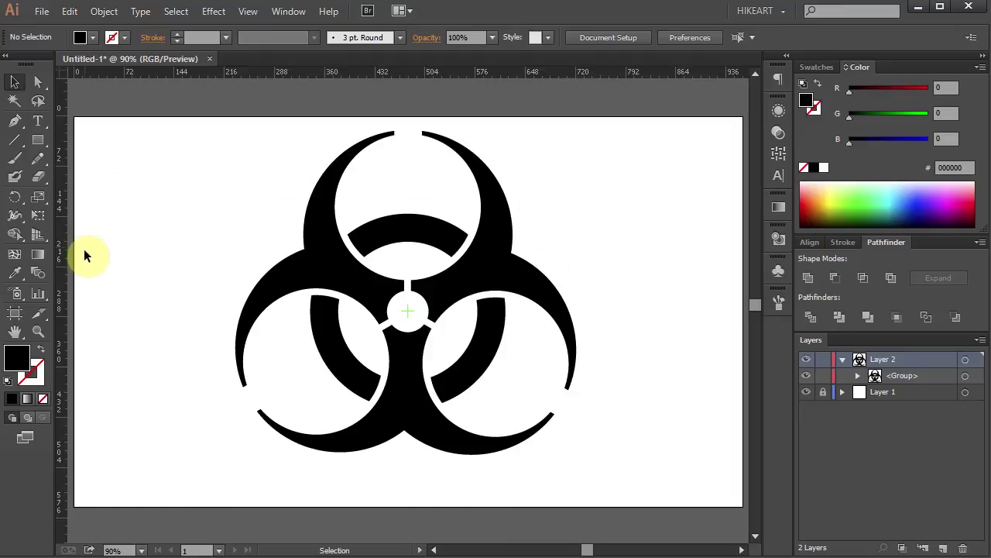
click(15, 312)
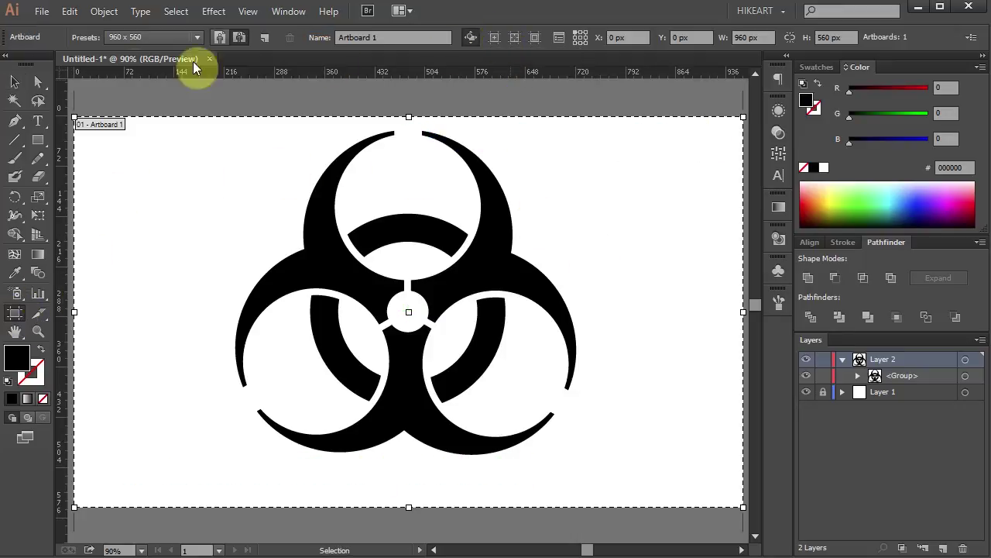
click(39, 80)
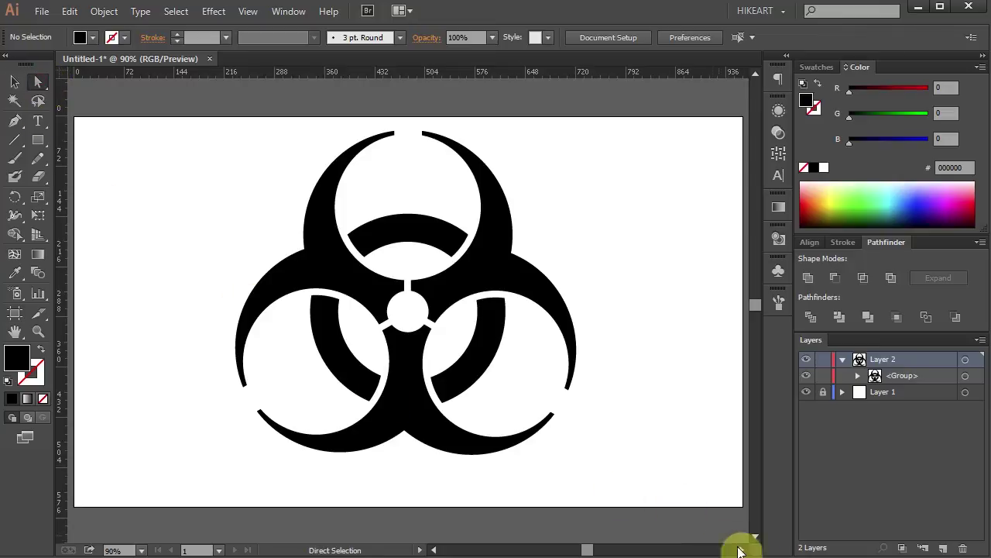